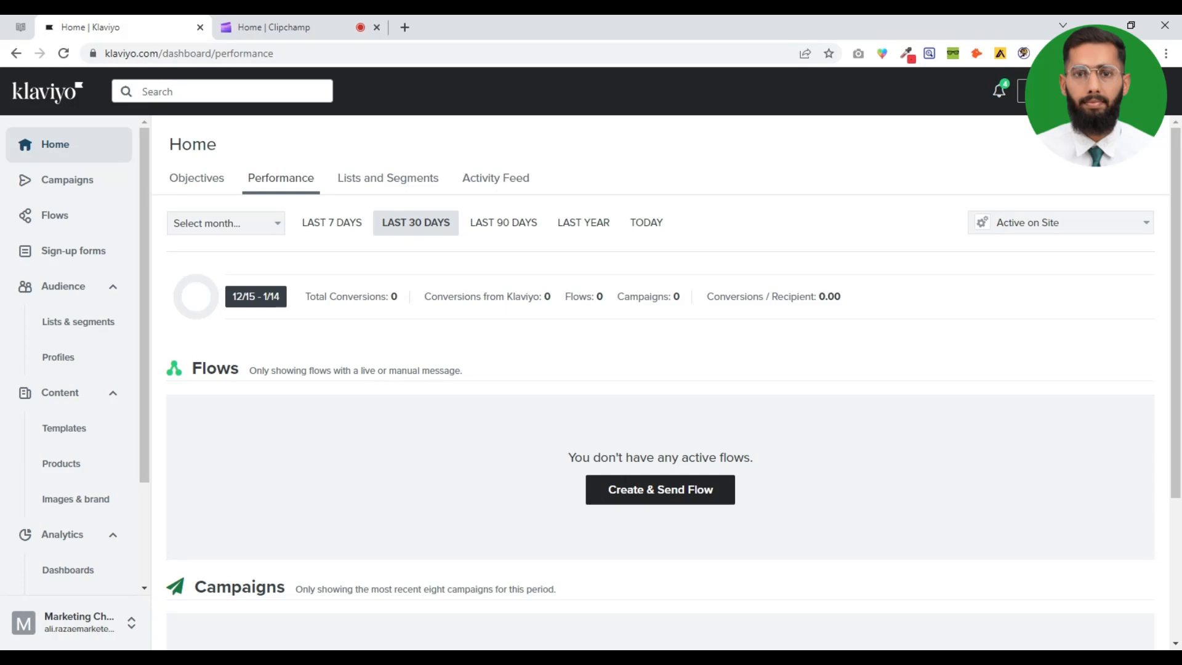
Open the "Marketing Chamber | Designing Practice Class" campaign, continue to its content, and open its email for editing
left_click(67, 185)
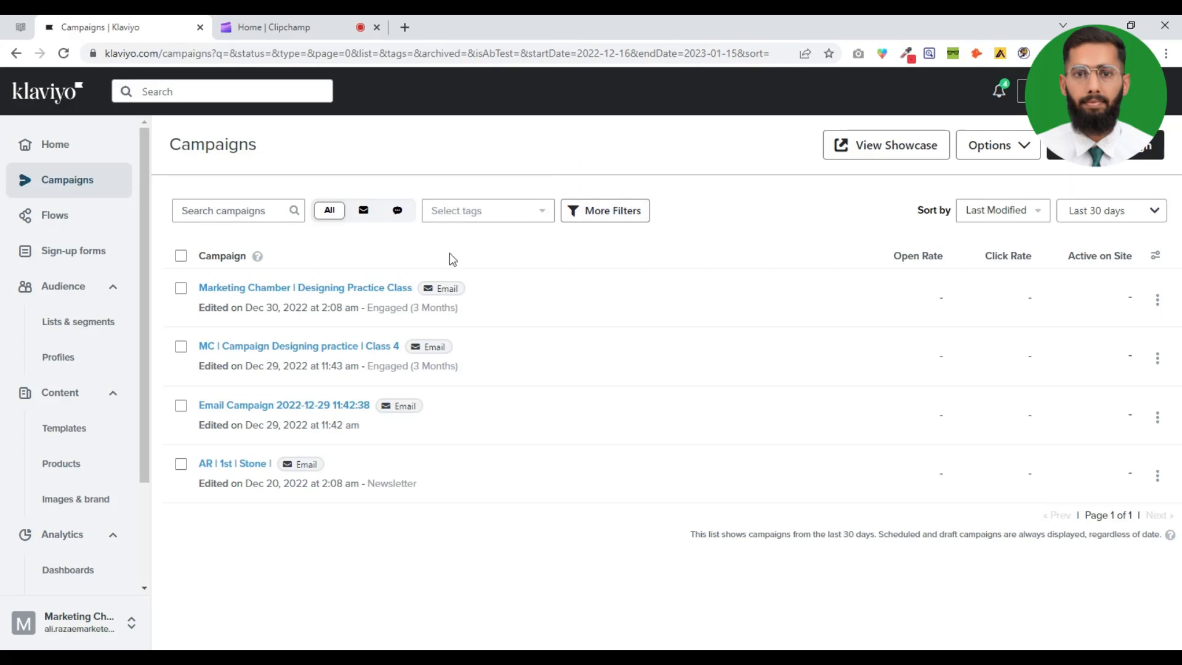
left_click(343, 287)
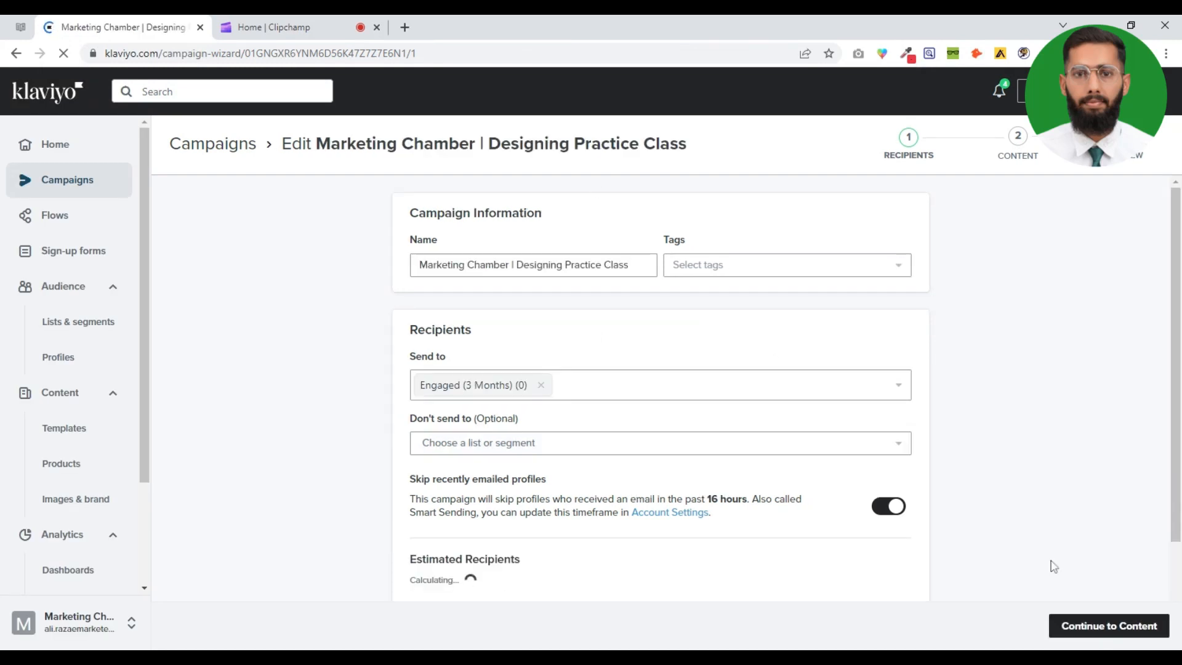
left_click(1038, 613)
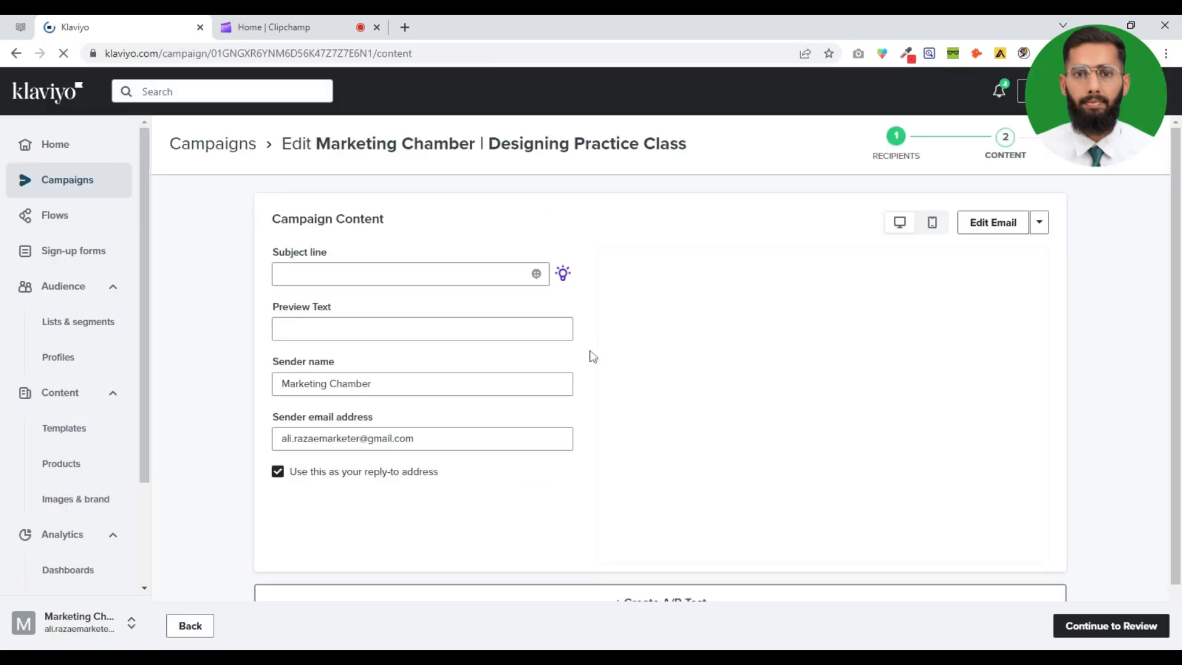
left_click(1001, 226)
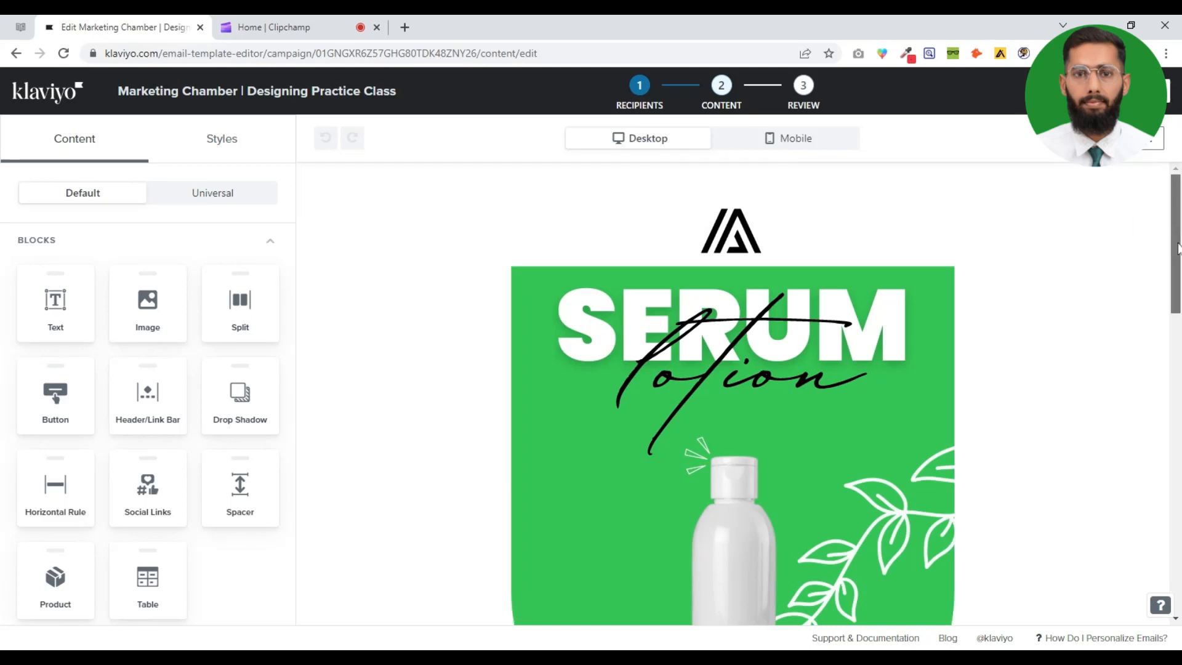
Review the whole email design, from the Serum Lotion header through the best sellers to the footer
scroll(732, 394, "down", 3)
scroll(732, 394, "down", 4)
scroll(1044, 438, "down", 8)
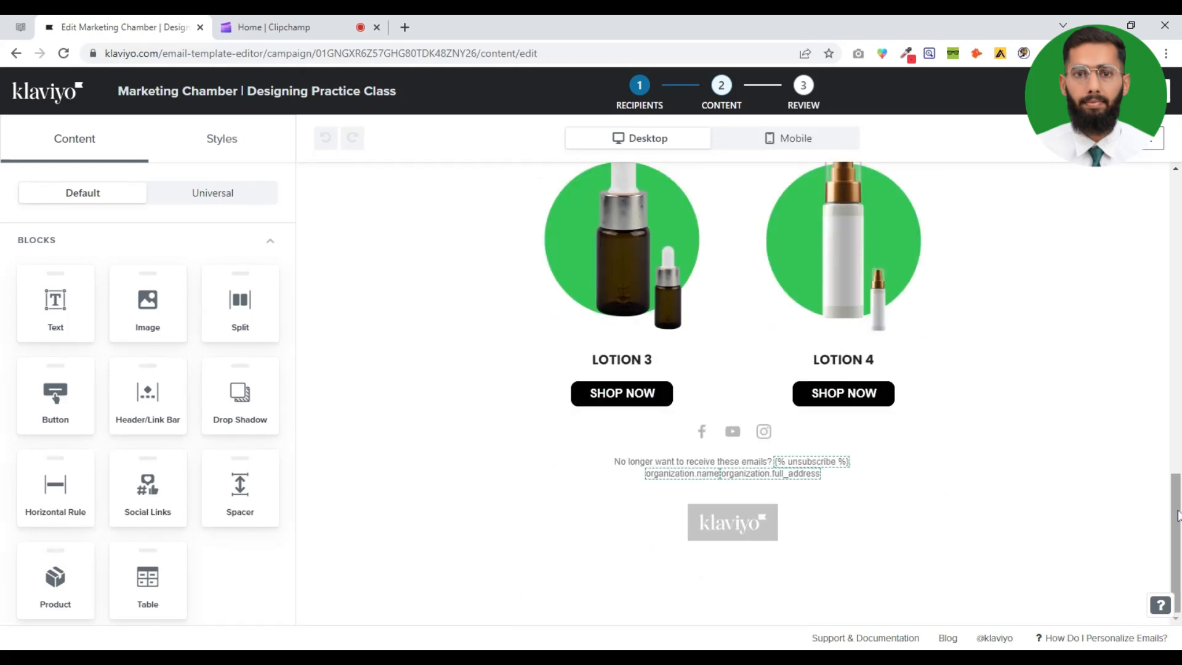
scroll(928, 246, "up", 5)
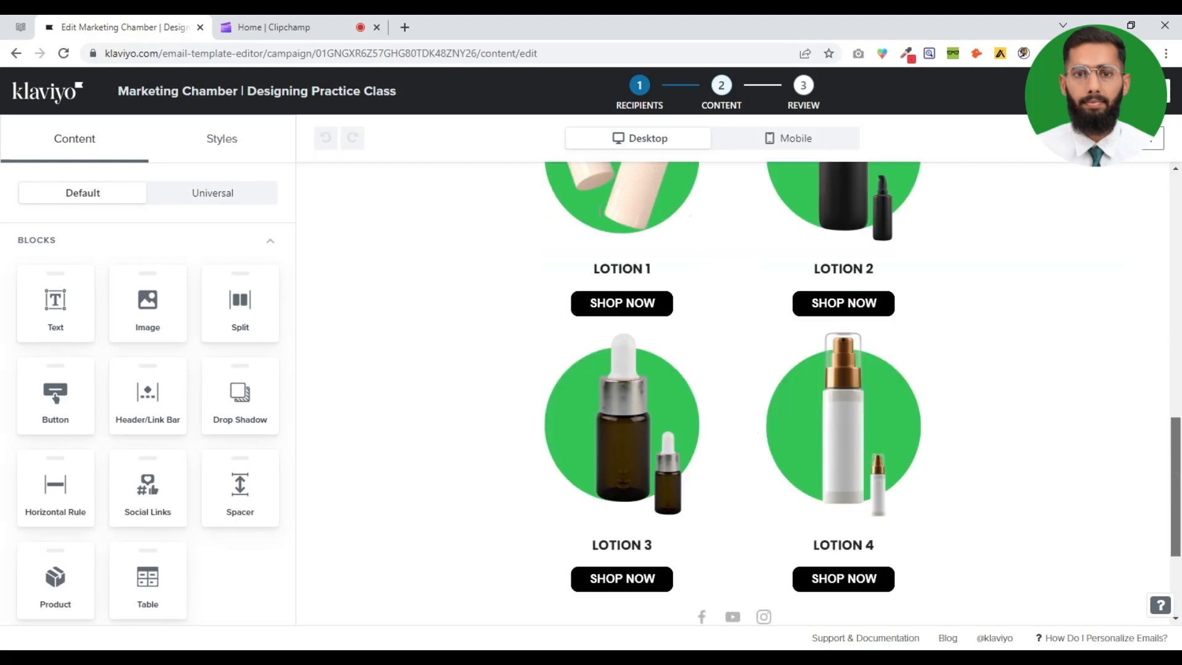
scroll(1082, 314, "up", 6)
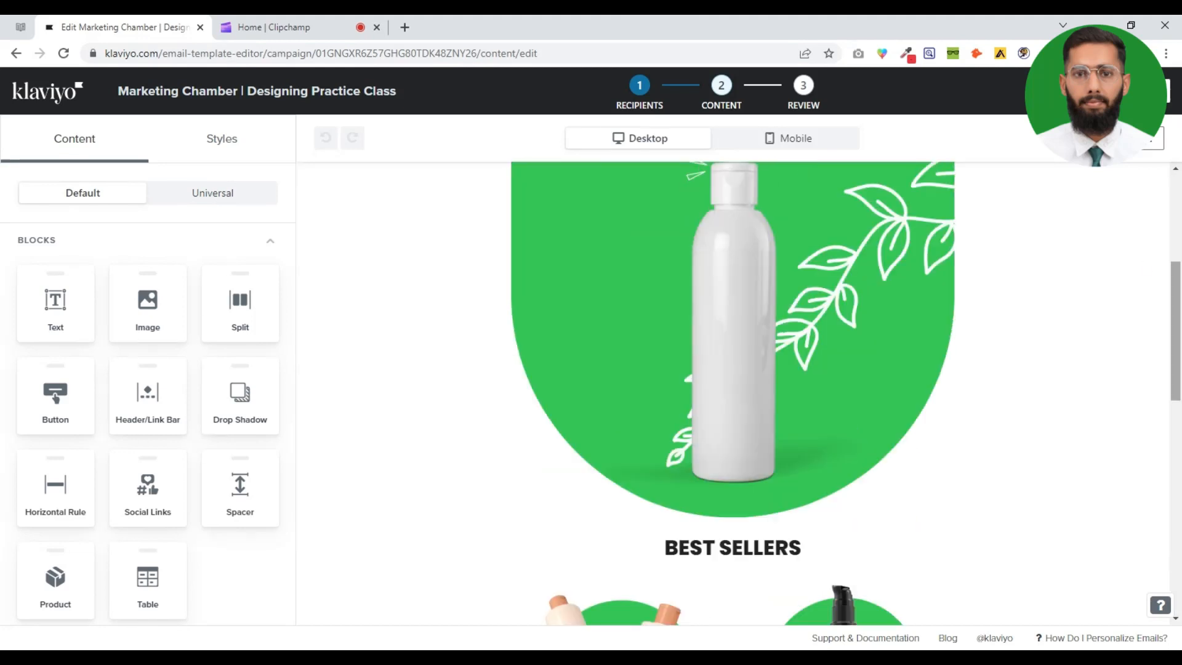
scroll(1105, 261, "up", 4)
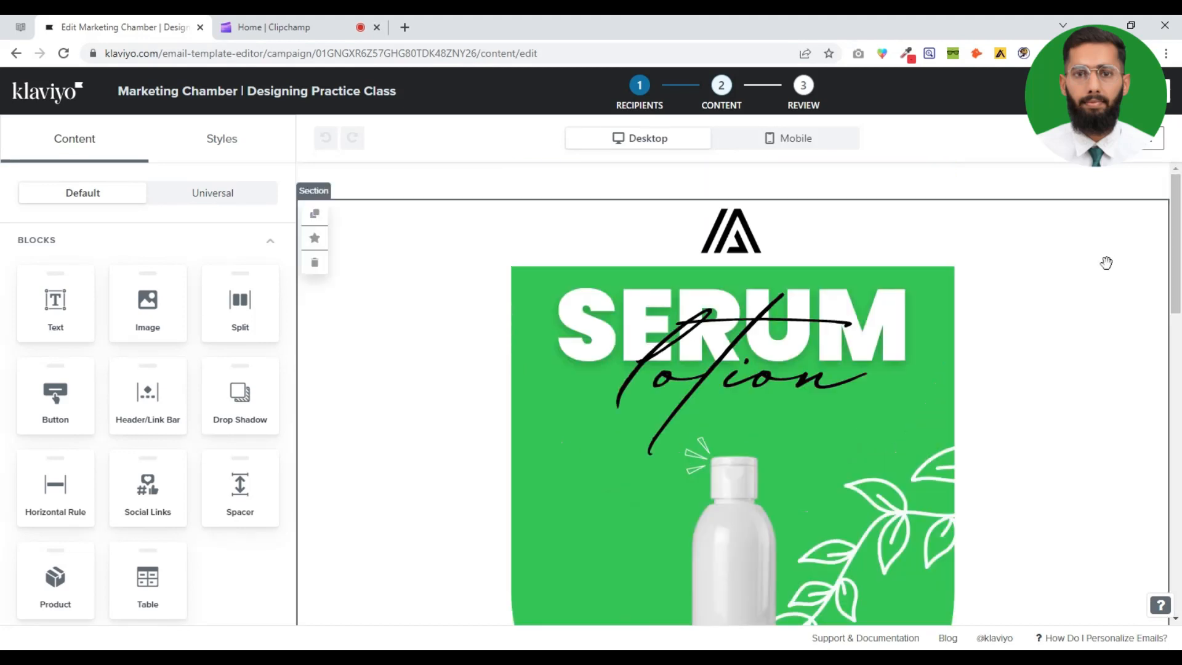
left_click_drag(1177, 240, 1172, 380)
scroll(1172, 380, "down", 7)
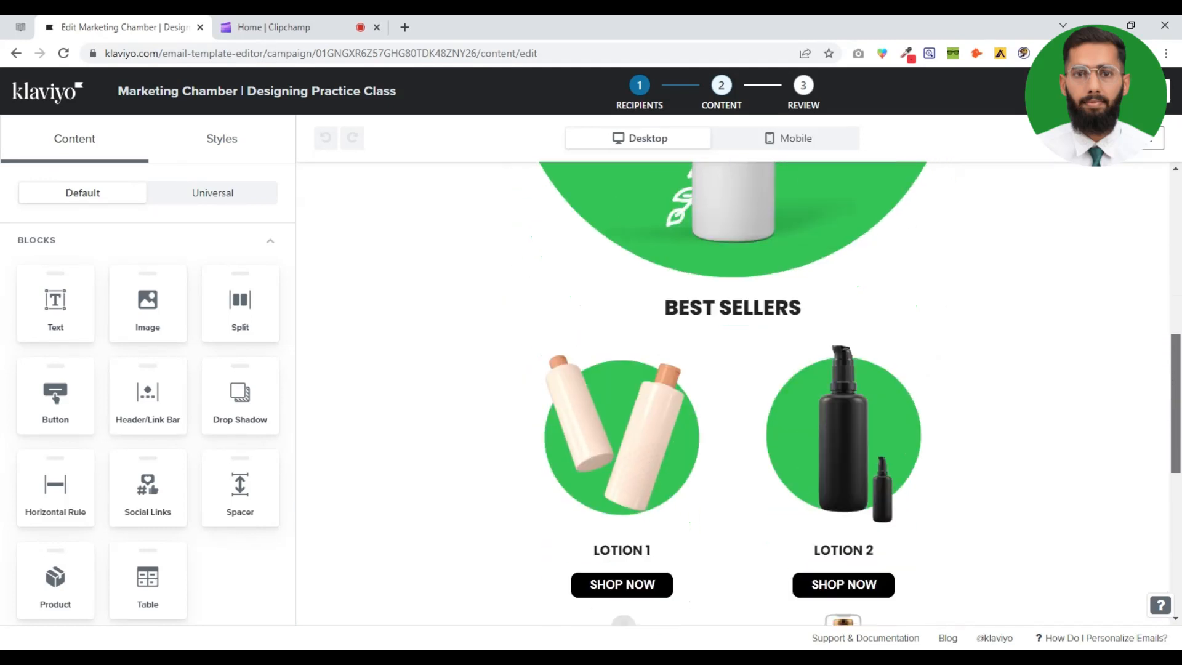
scroll(762, 378, "down", 1)
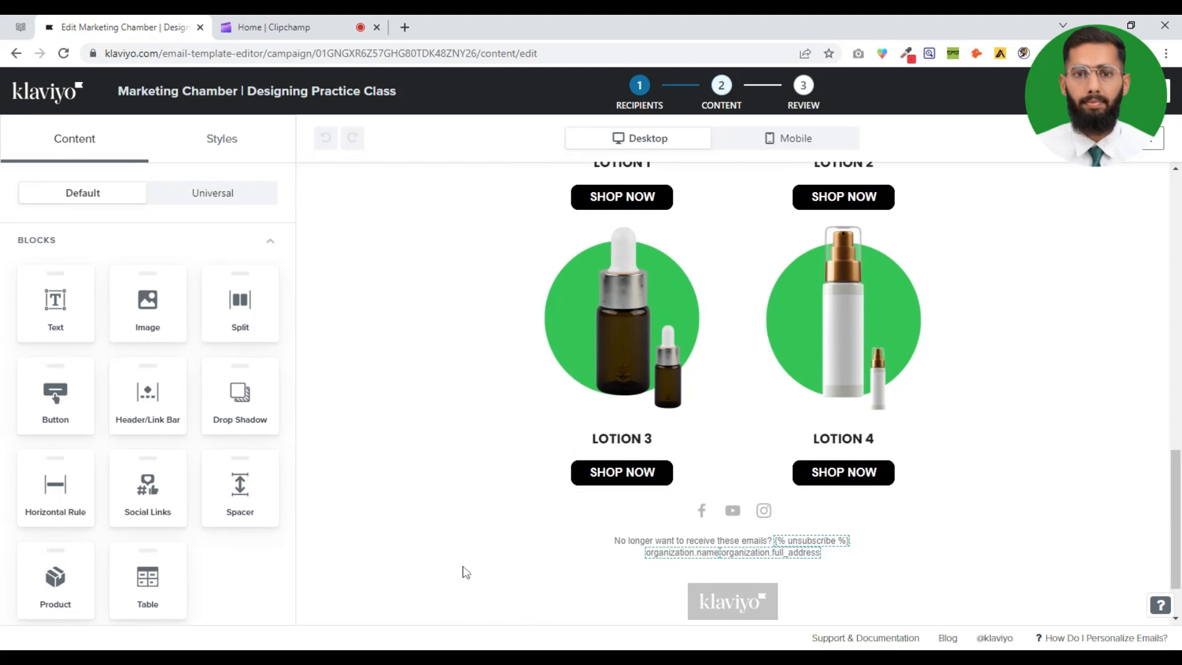
left_click_drag(1176, 517, 1176, 339)
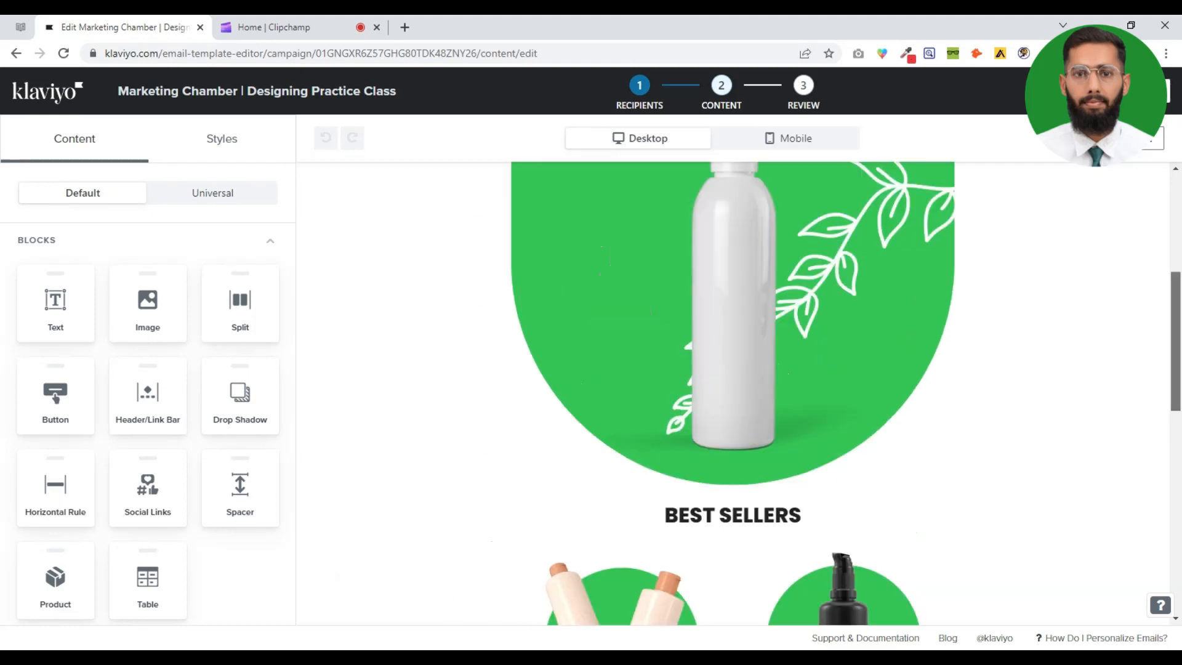
scroll(1121, 282, "up", 5)
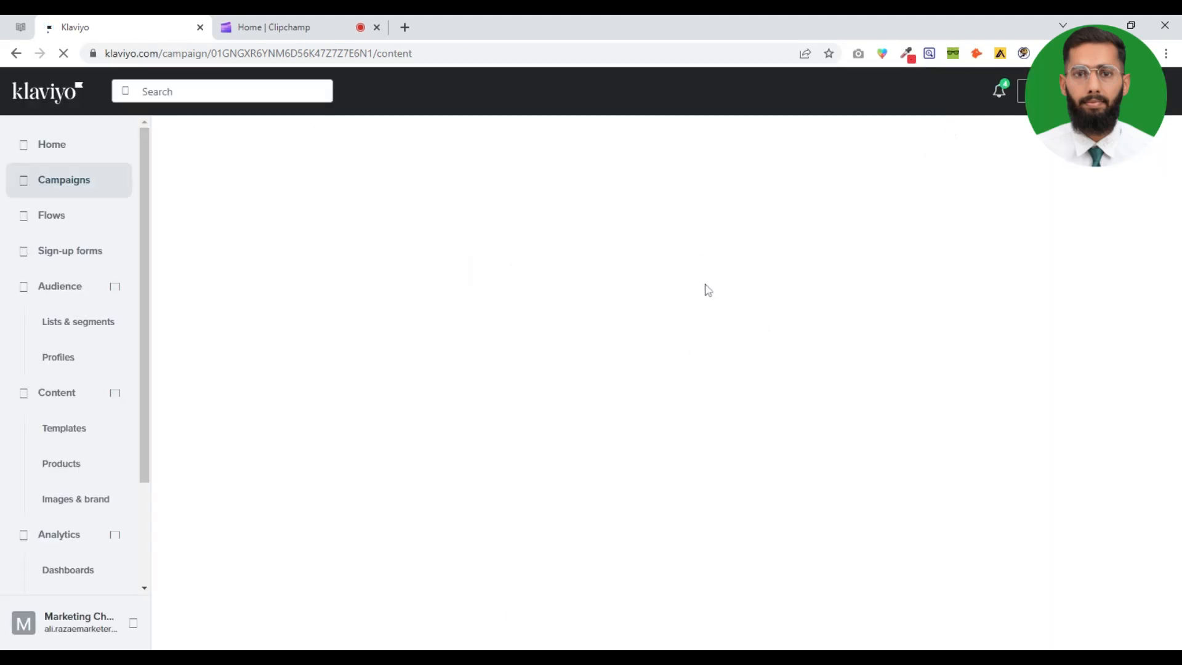
On the campaign content page, set the subject line to "Serum Lotion For You"
scroll(794, 331, "down", 1)
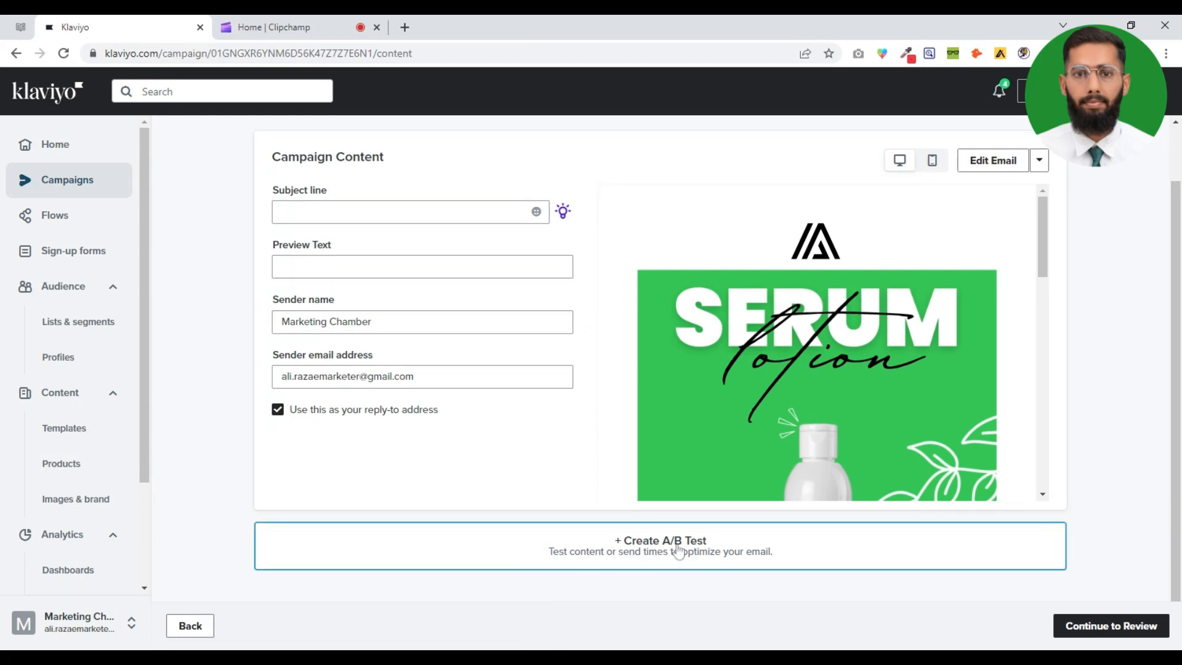
left_click(679, 549)
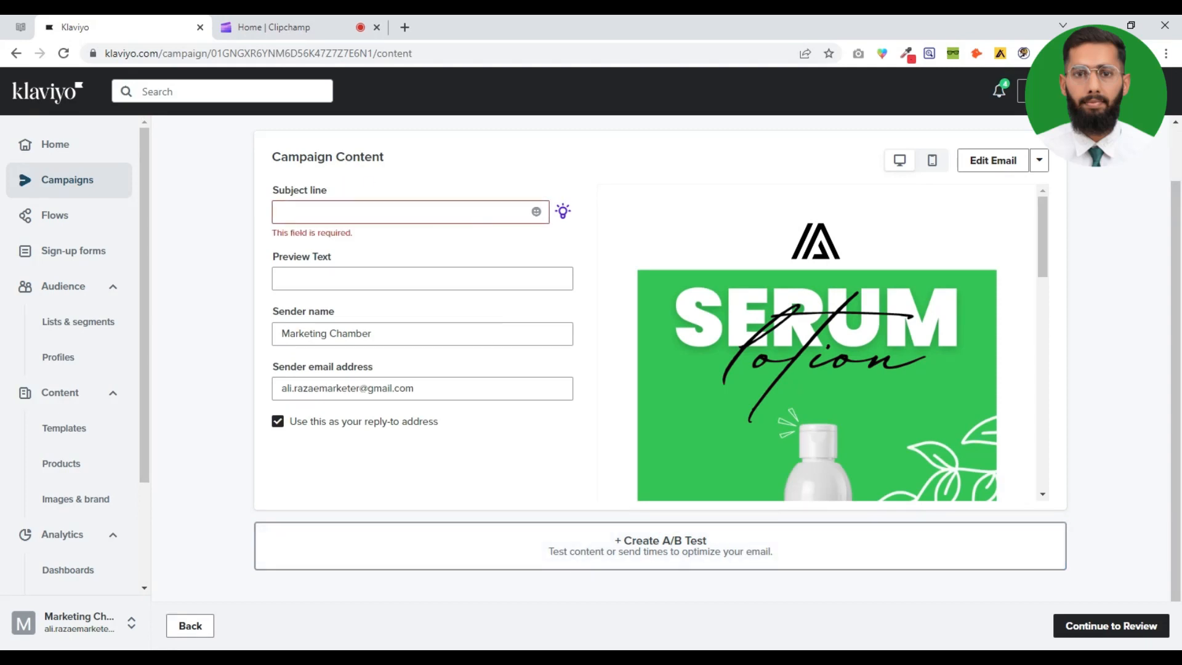
left_click(369, 212)
type("Ser")
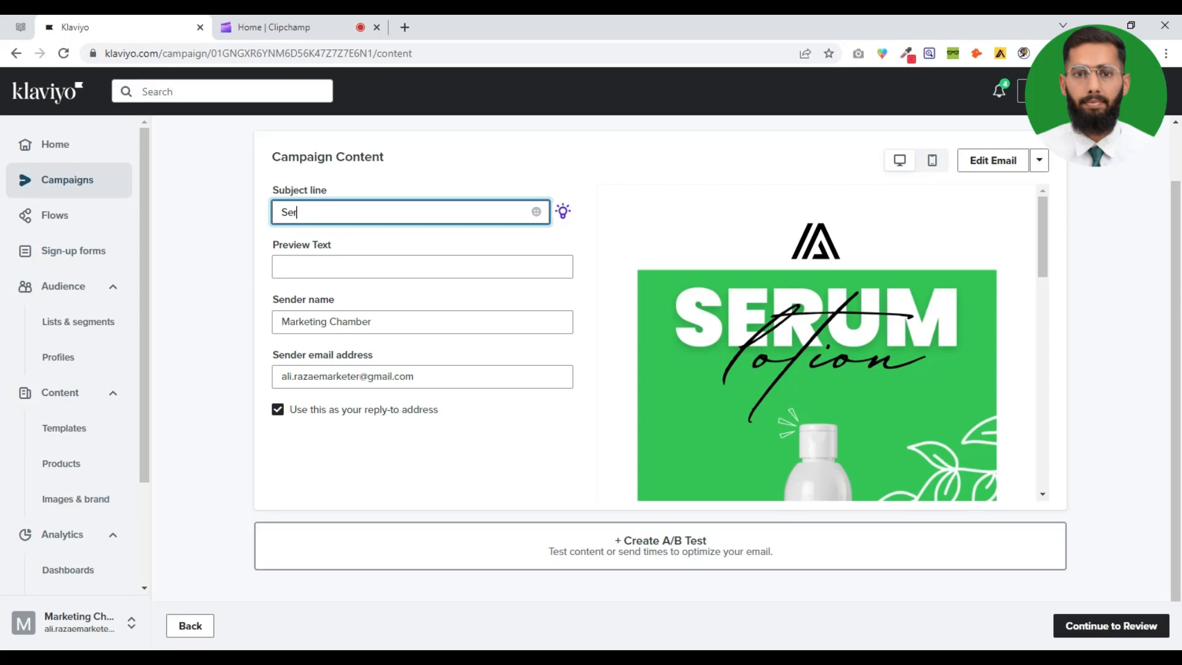
type("um")
type("Lotion For you")
key("BackSpace")
key("BackSpace")
type("You")
left_click(239, 327)
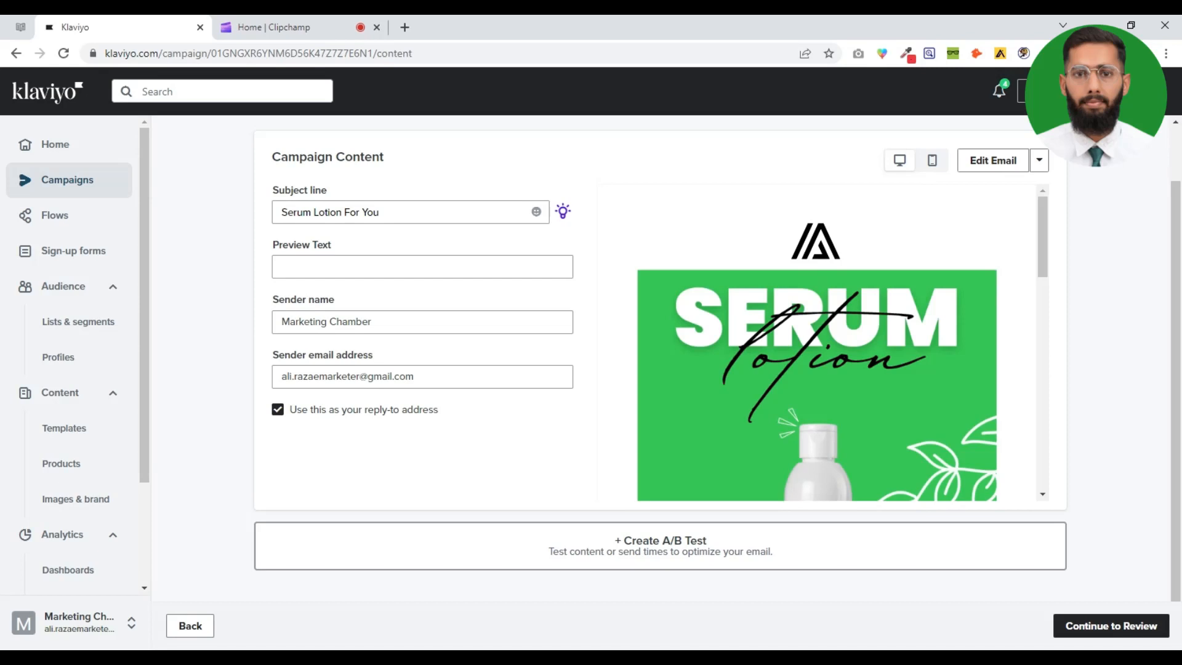
Insert a smiley emoji directly in front of the subject line text
left_click(536, 213)
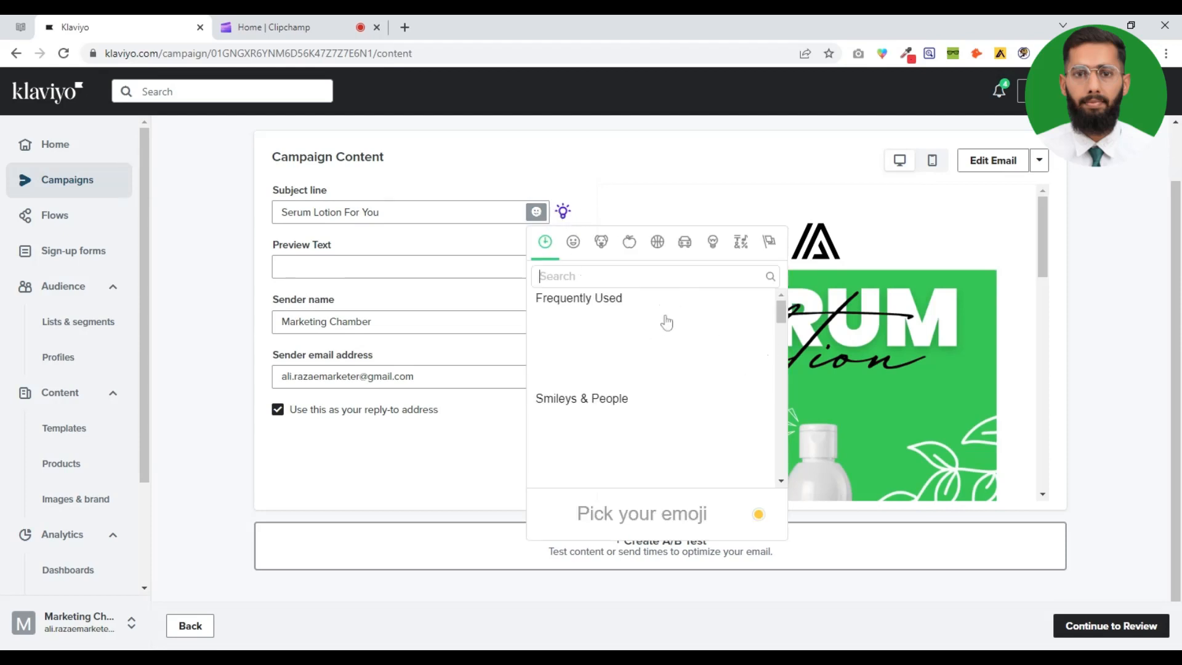
left_click(304, 215)
key("Home")
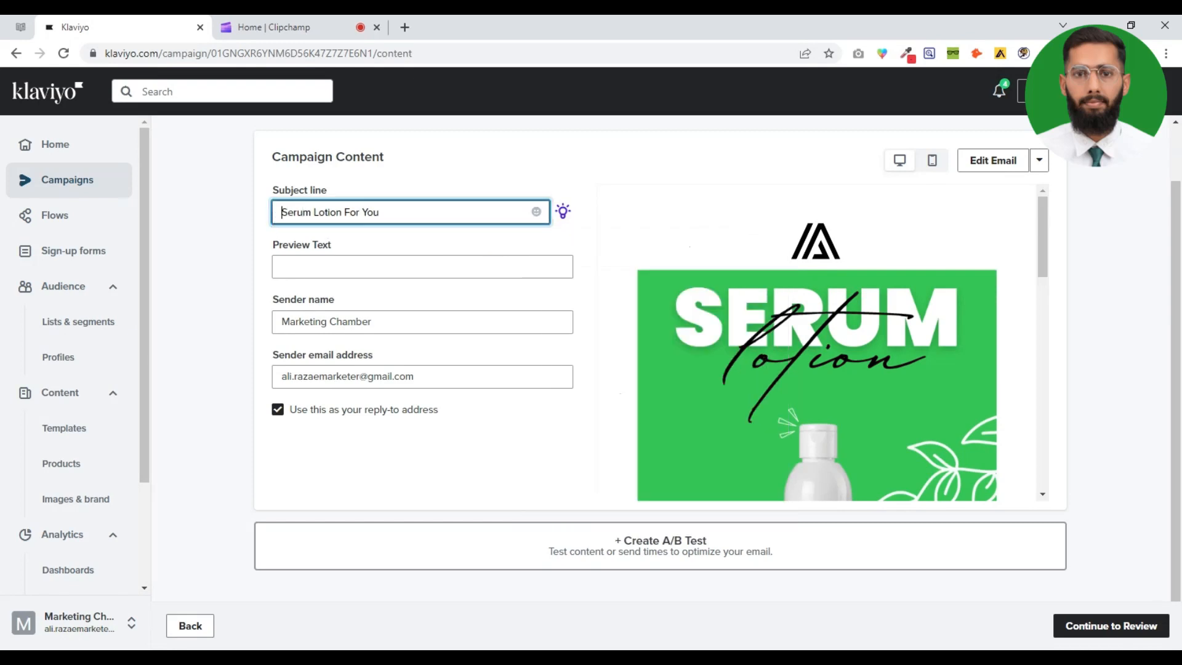
left_click(882, 55)
left_click(876, 65)
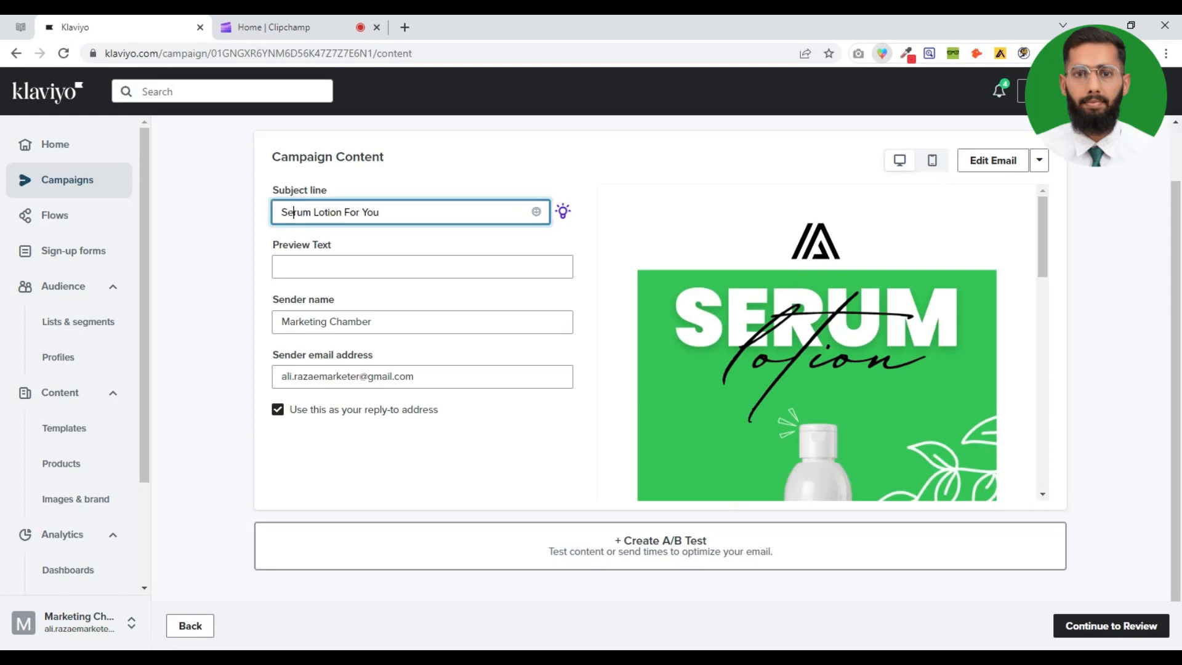
key("Left")
key("Left")
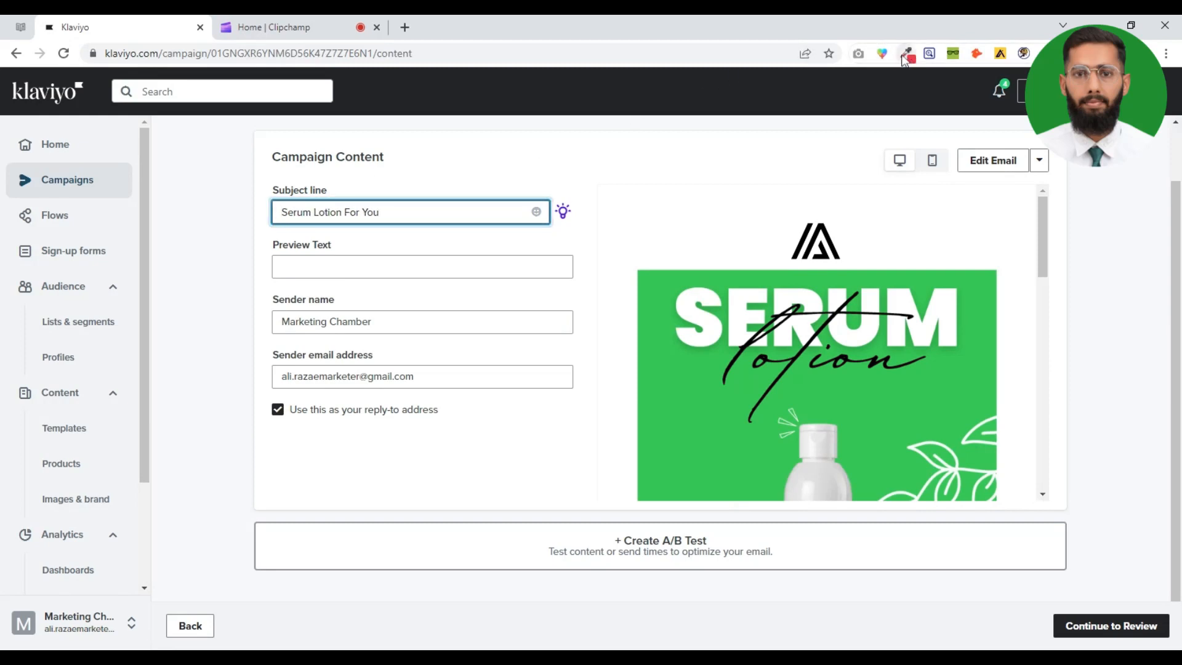
left_click(882, 55)
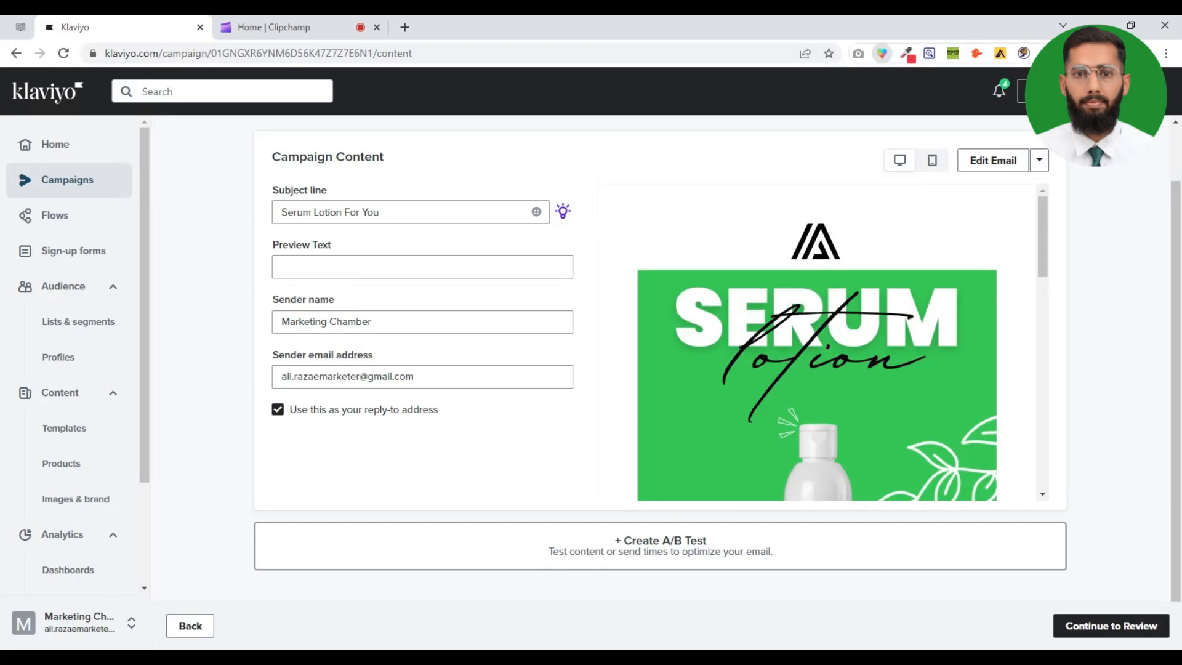
left_click(282, 213)
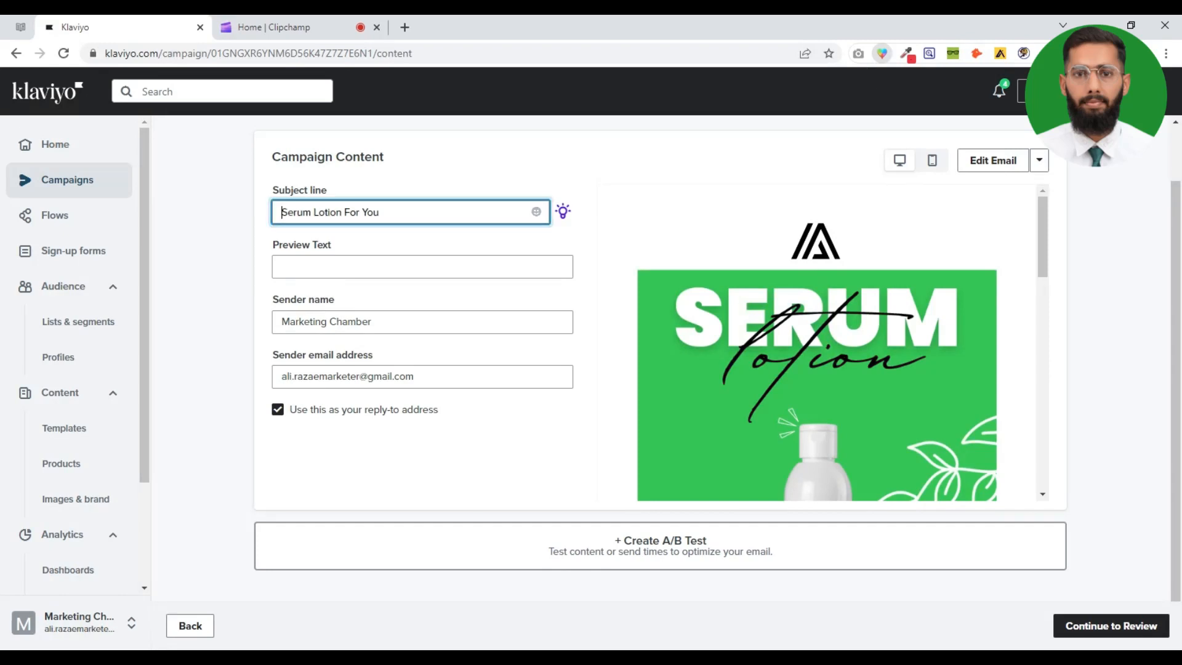
type("🤩")
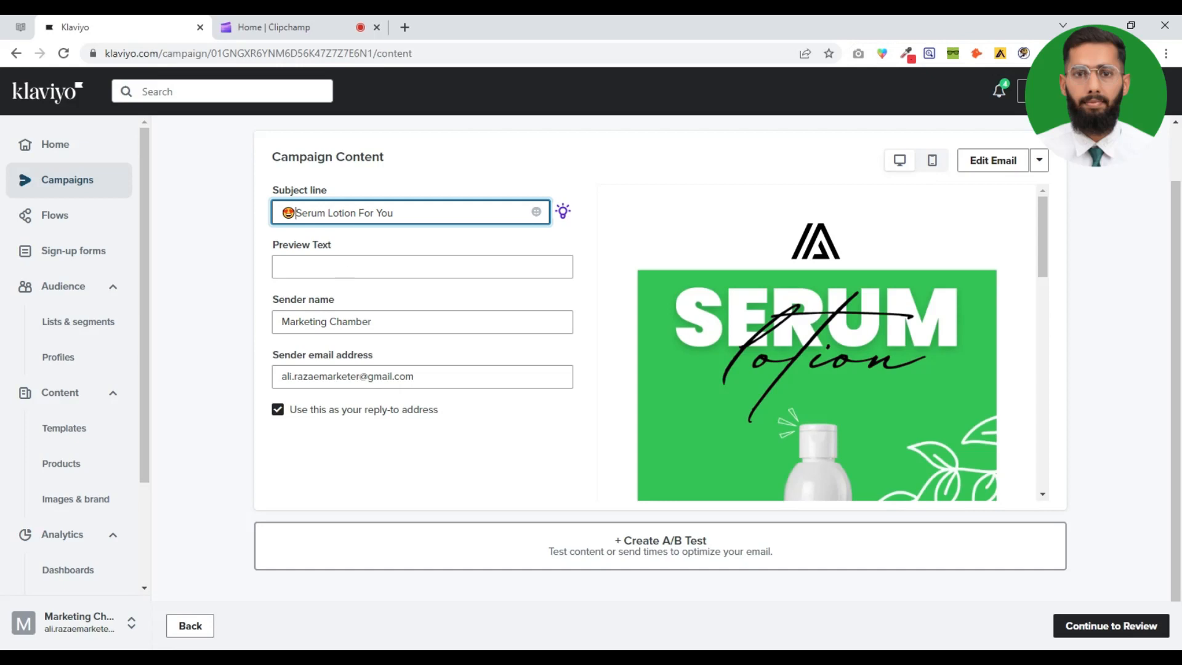
Set the campaign's preview text to "Chose Your Favorite"
left_click(343, 261)
type("Chose Your Favorite")
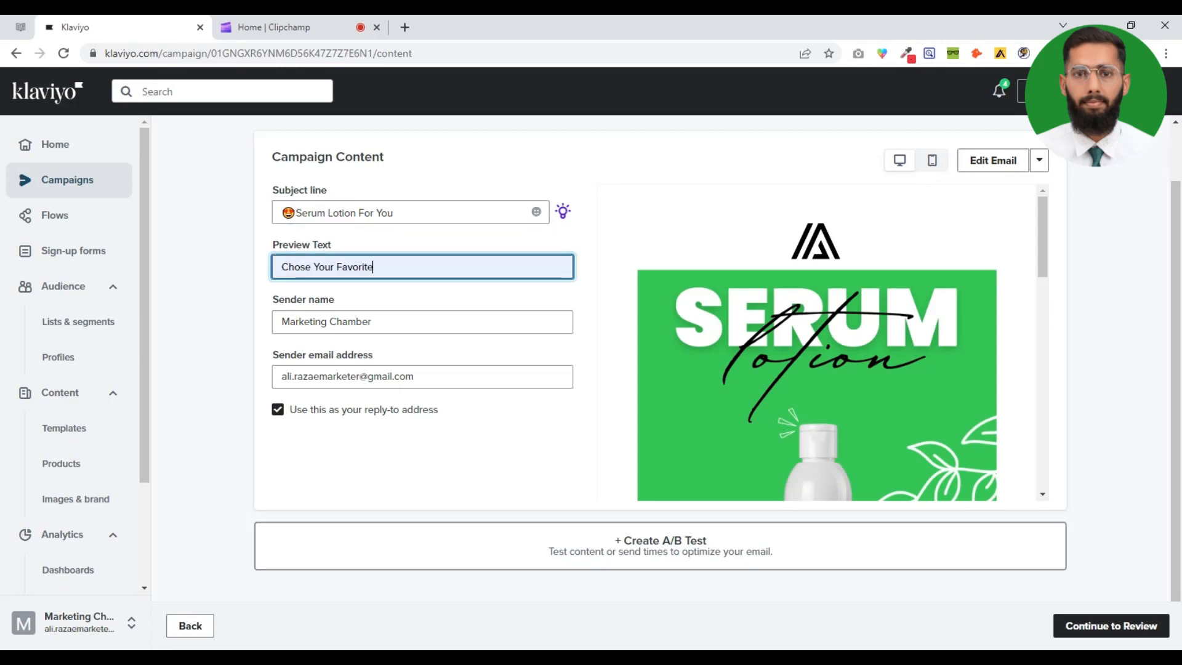
left_click_drag(394, 212, 262, 215)
key("Tab")
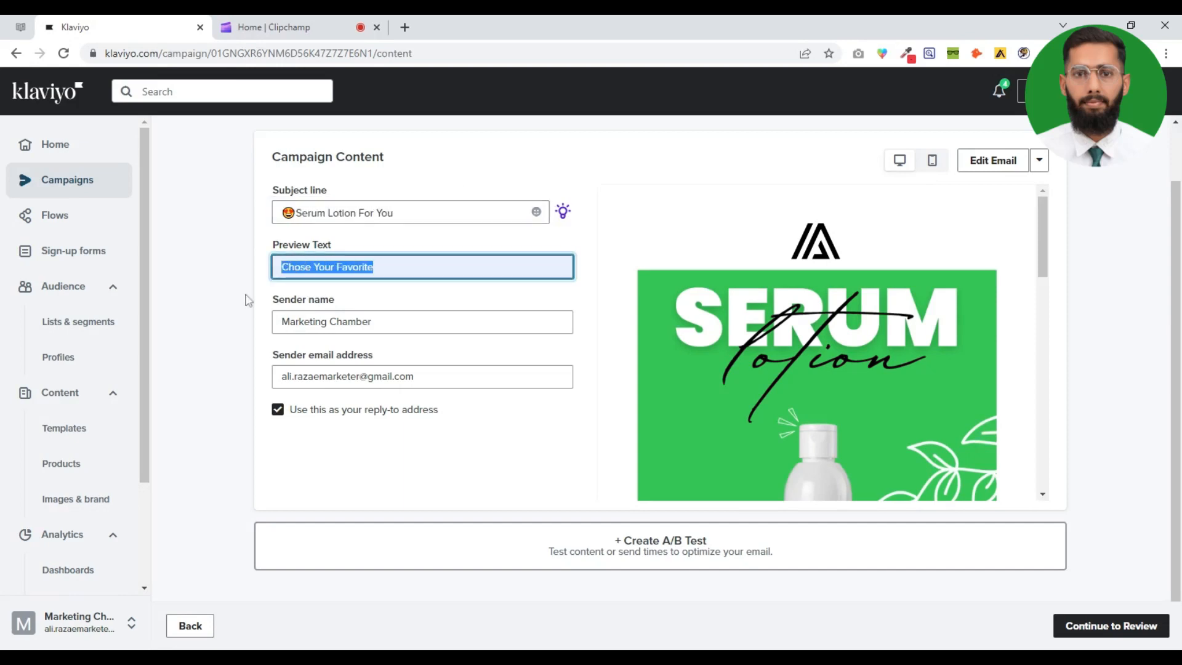
left_click(262, 302)
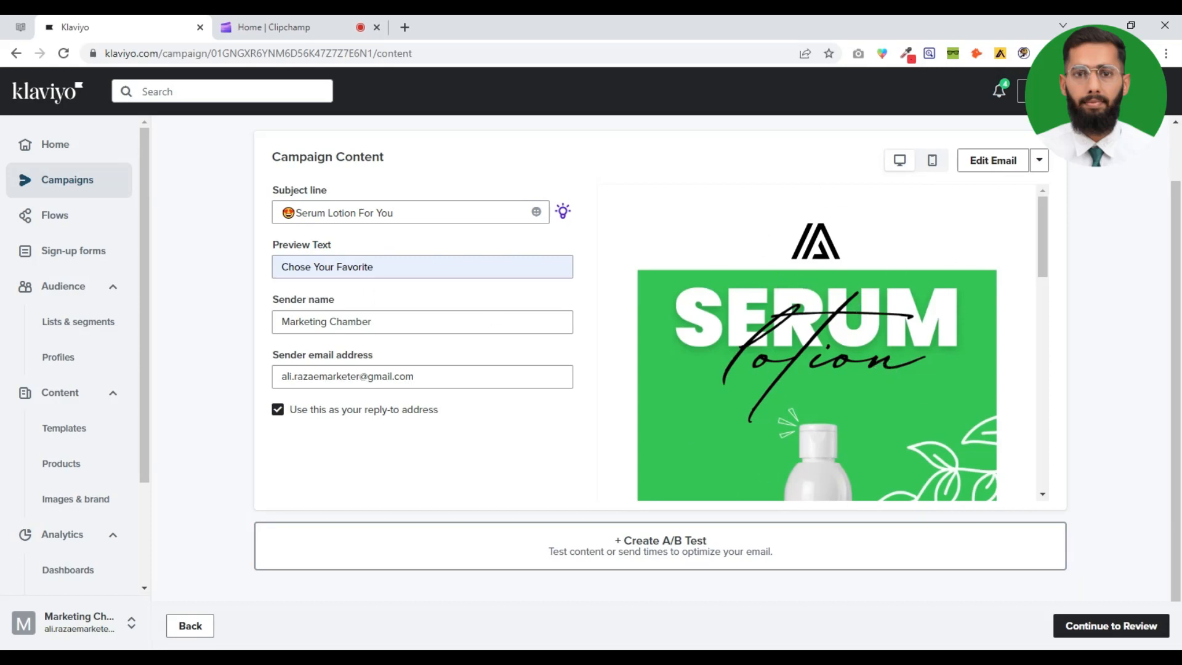
left_click_drag(393, 212, 297, 213)
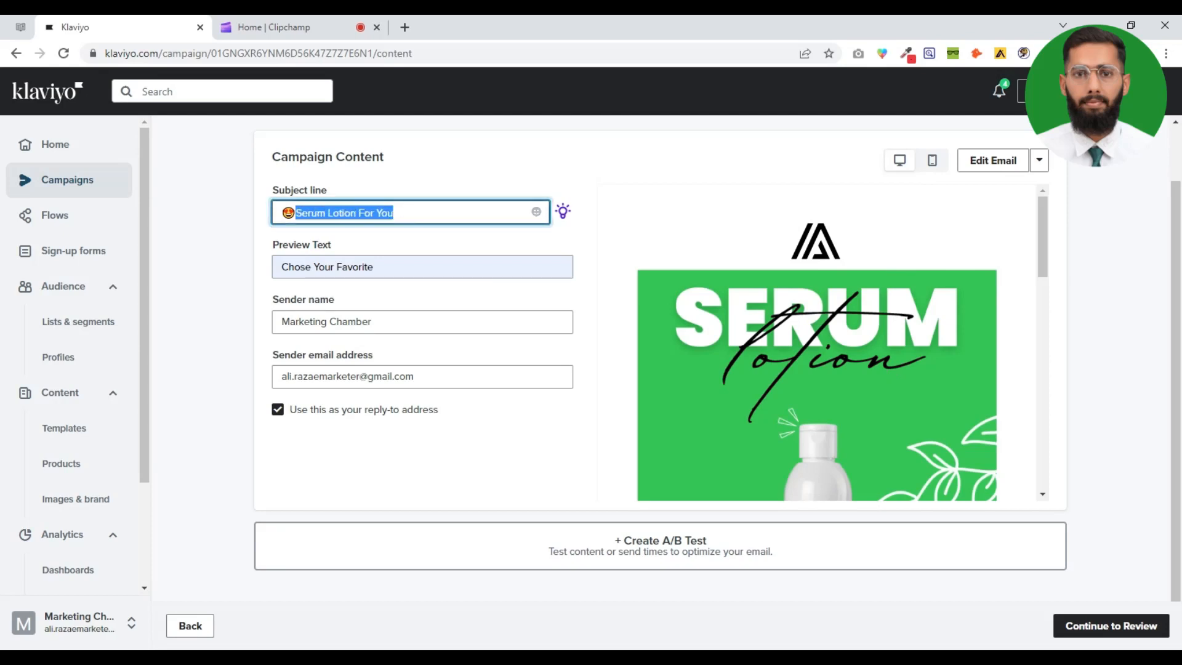
left_click(185, 301)
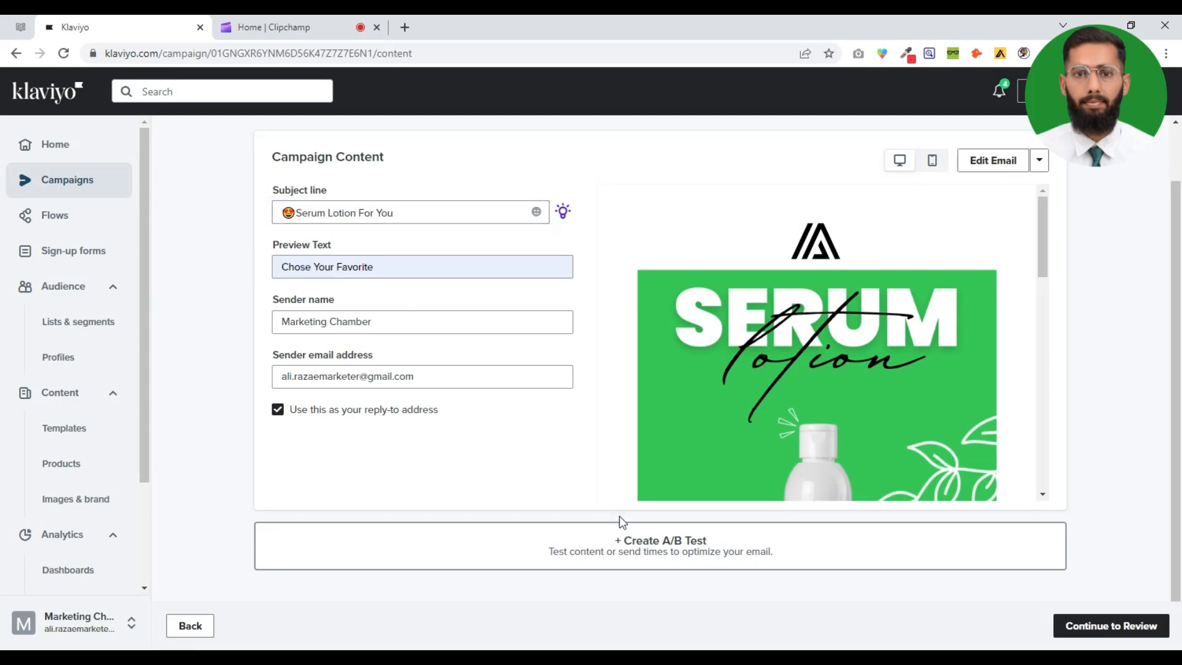
Create an A/B test for the campaign and remove the emoji from Variation B's subject line
left_click(635, 558)
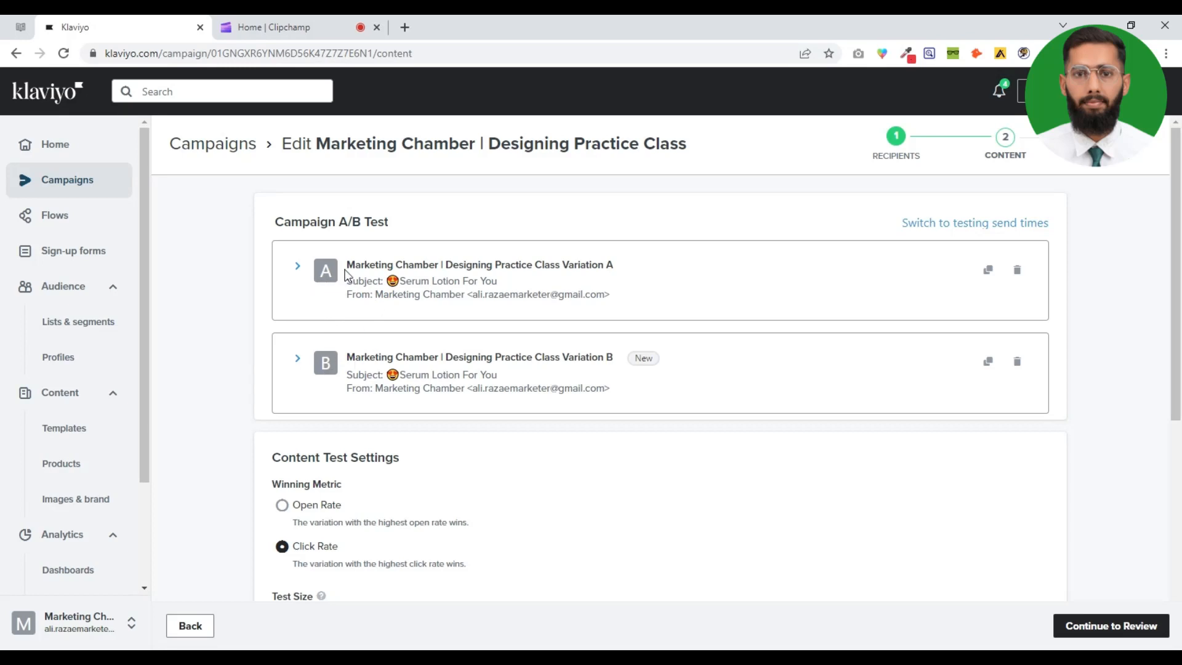
left_click(325, 363)
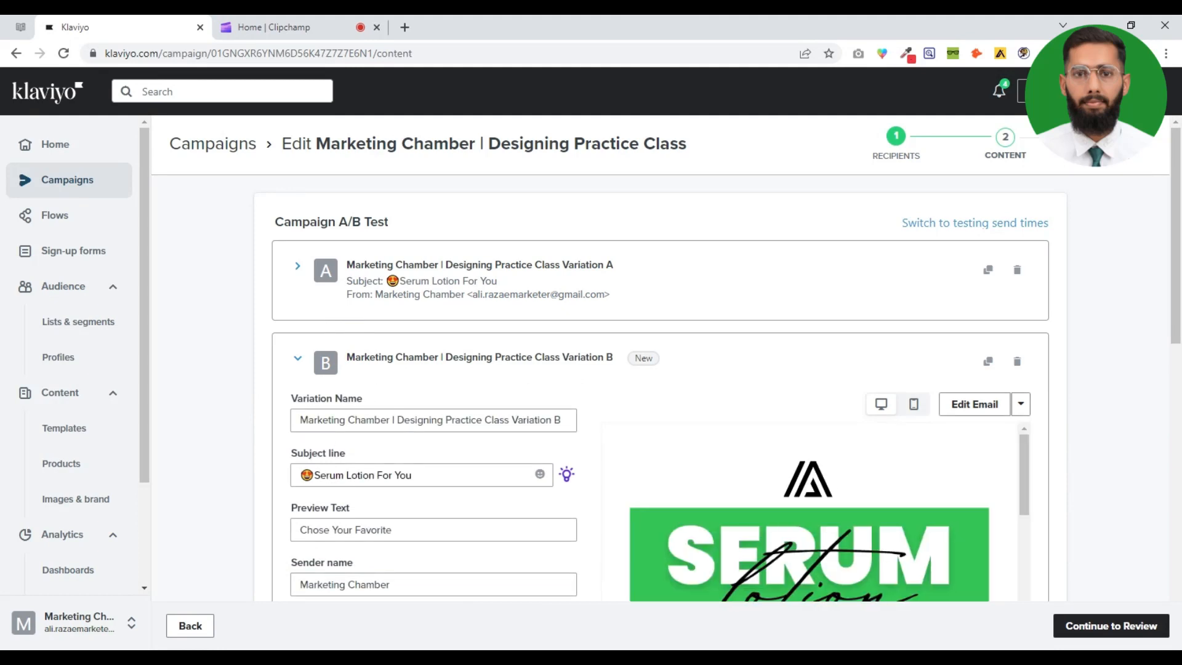
left_click(293, 476)
left_click(243, 411)
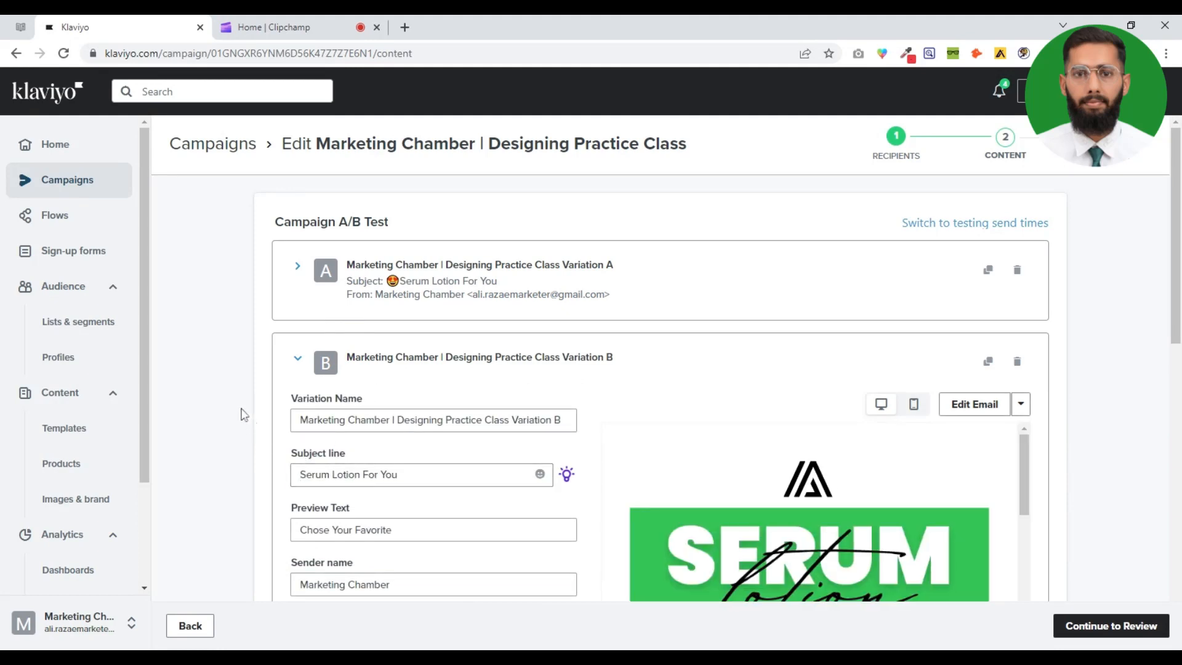
Compare the two variations and examine the content test settings for winning metric, test size and duration
scroll(769, 413, "down", 8)
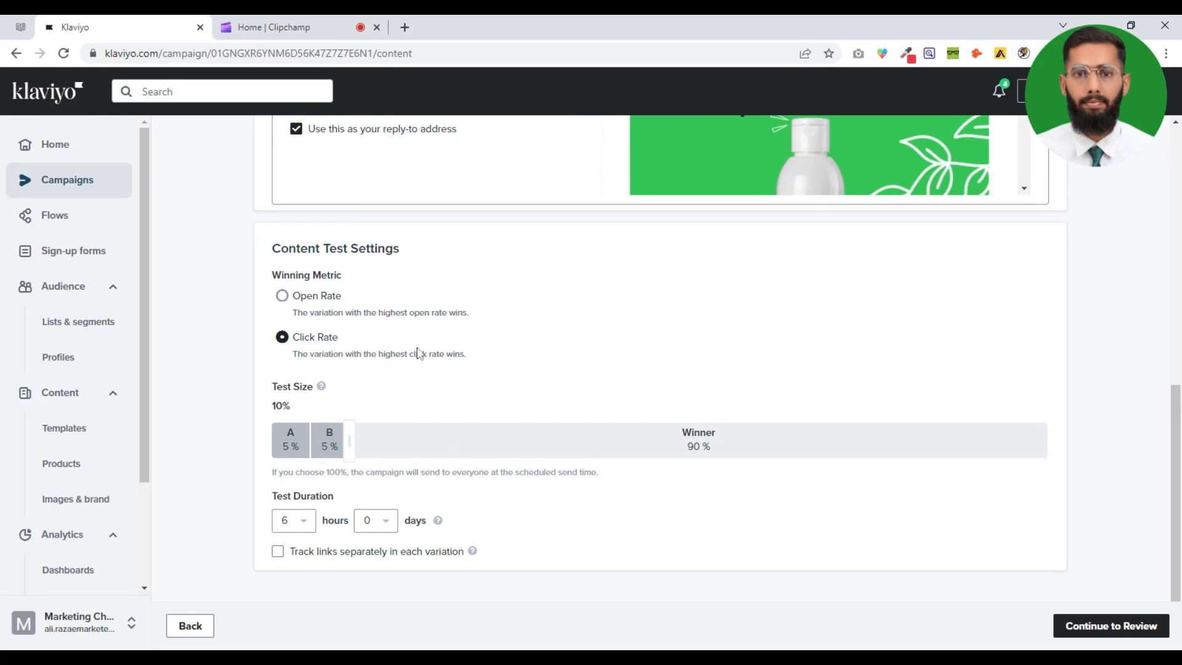
scroll(565, 164, "up", 7)
scroll(572, 246, "up", 2)
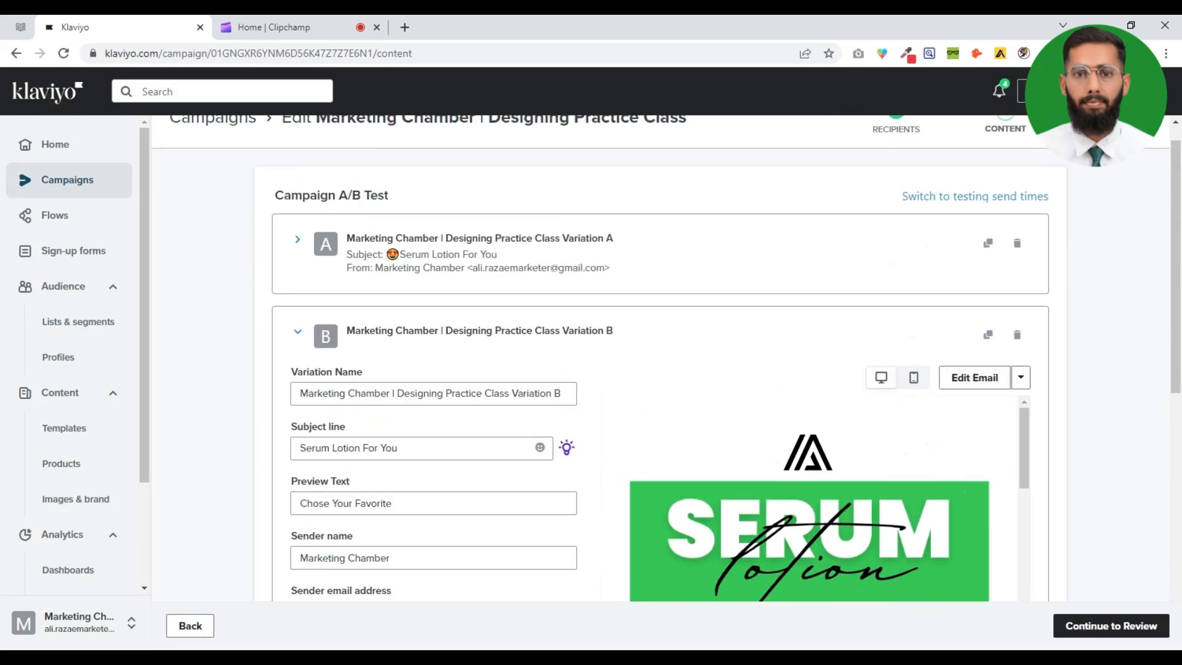
scroll(583, 277, "down", 8)
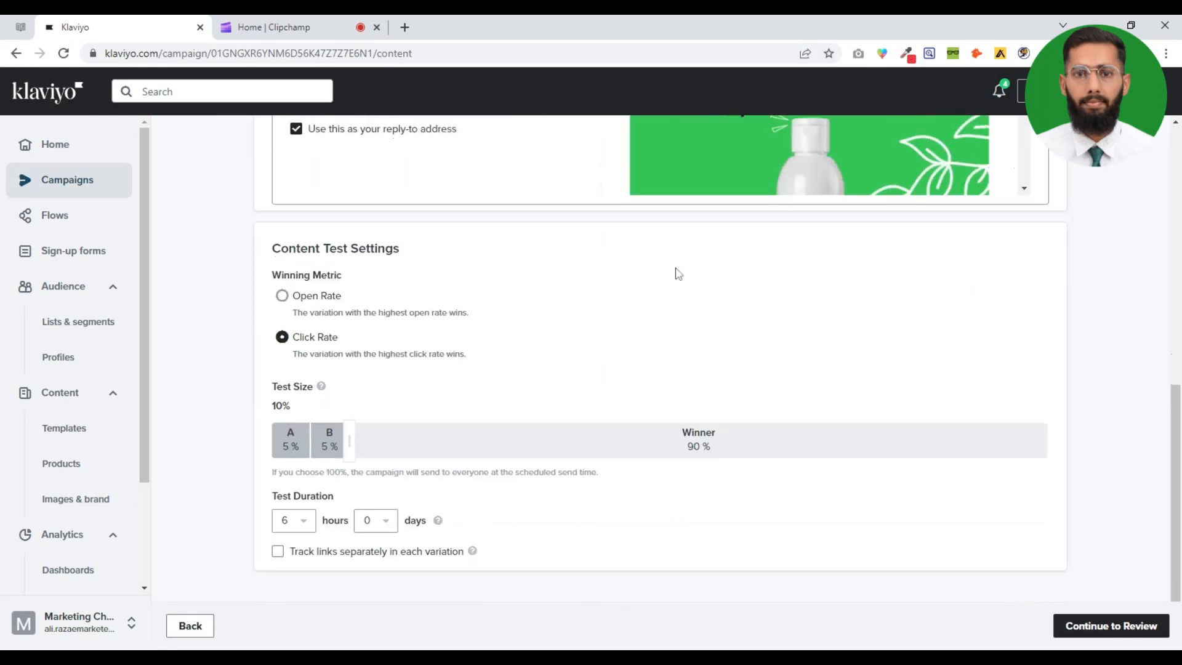
left_click_drag(272, 248, 404, 258)
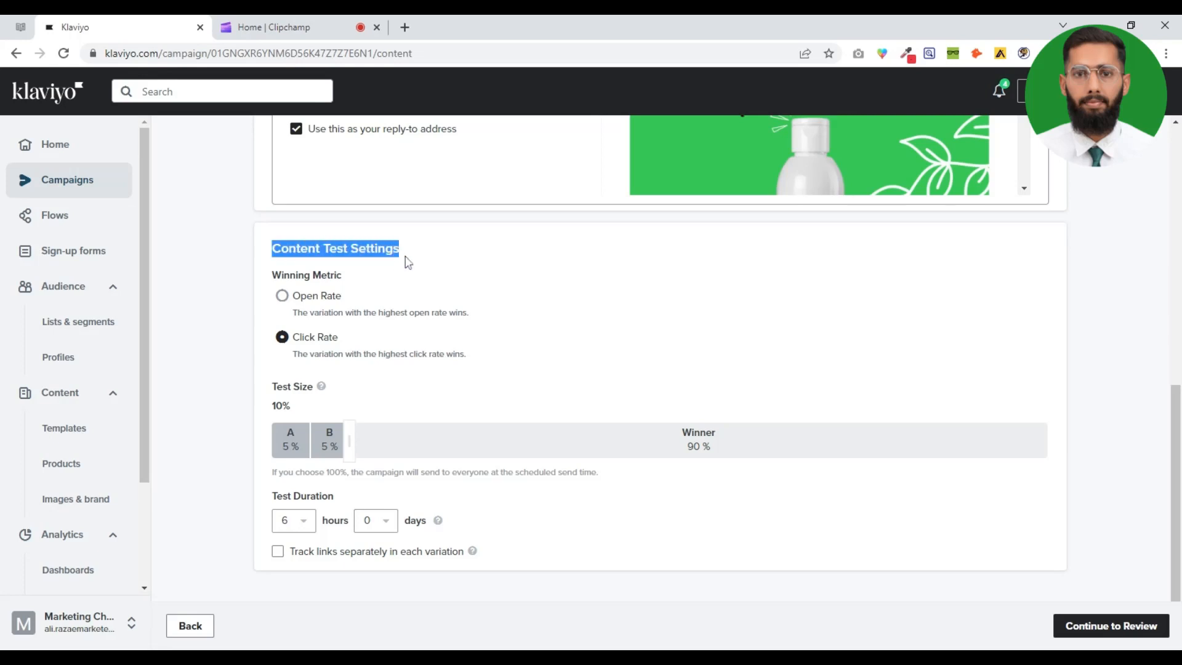
Set the A/B test size to 100%, splitting recipients 50% to Variation A and 50% to Variation B
left_click(267, 301)
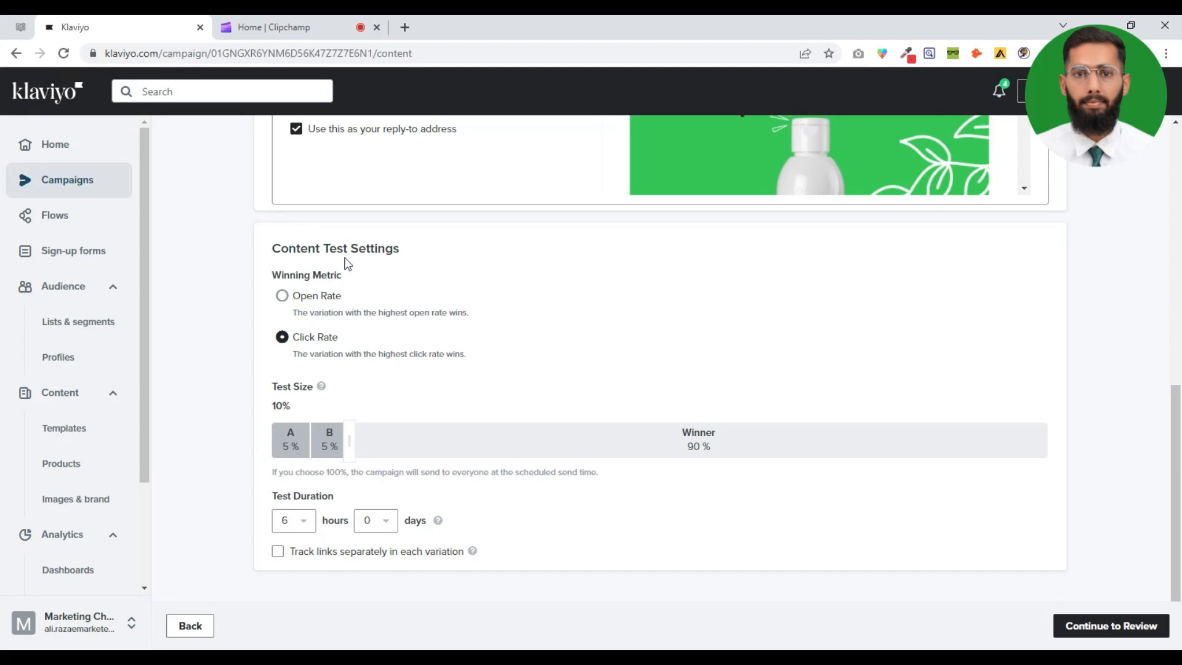
scroll(343, 264, "up", 15)
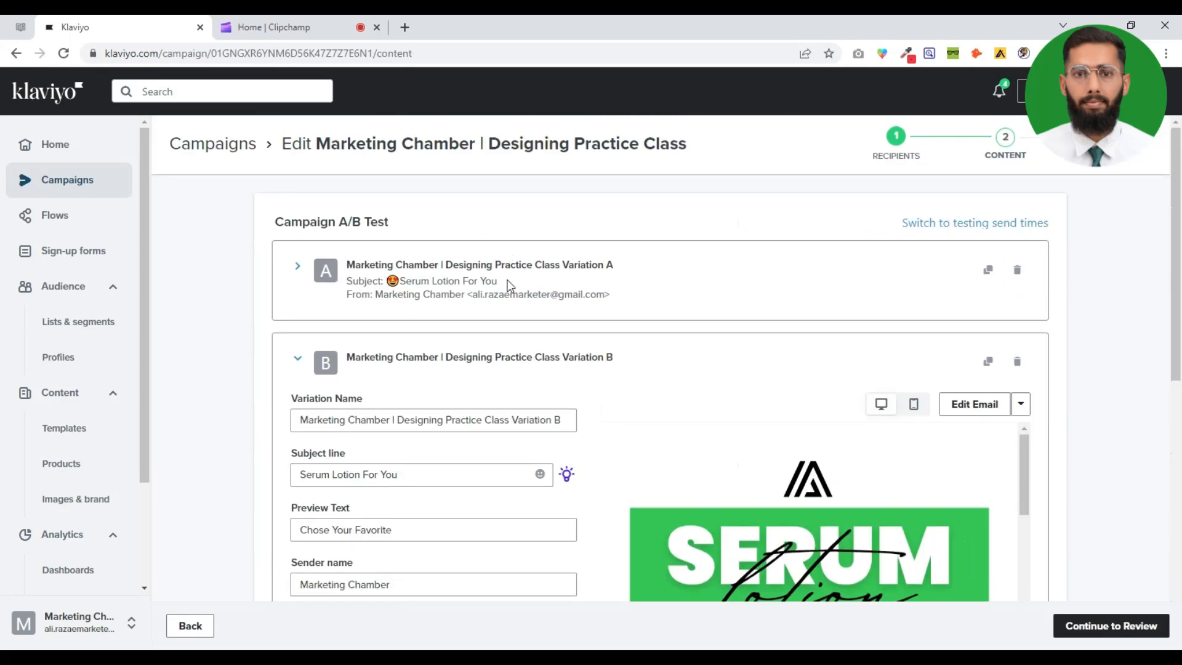
scroll(506, 337, "down", 9)
scroll(372, 369, "up", 1)
scroll(523, 323, "up", 5)
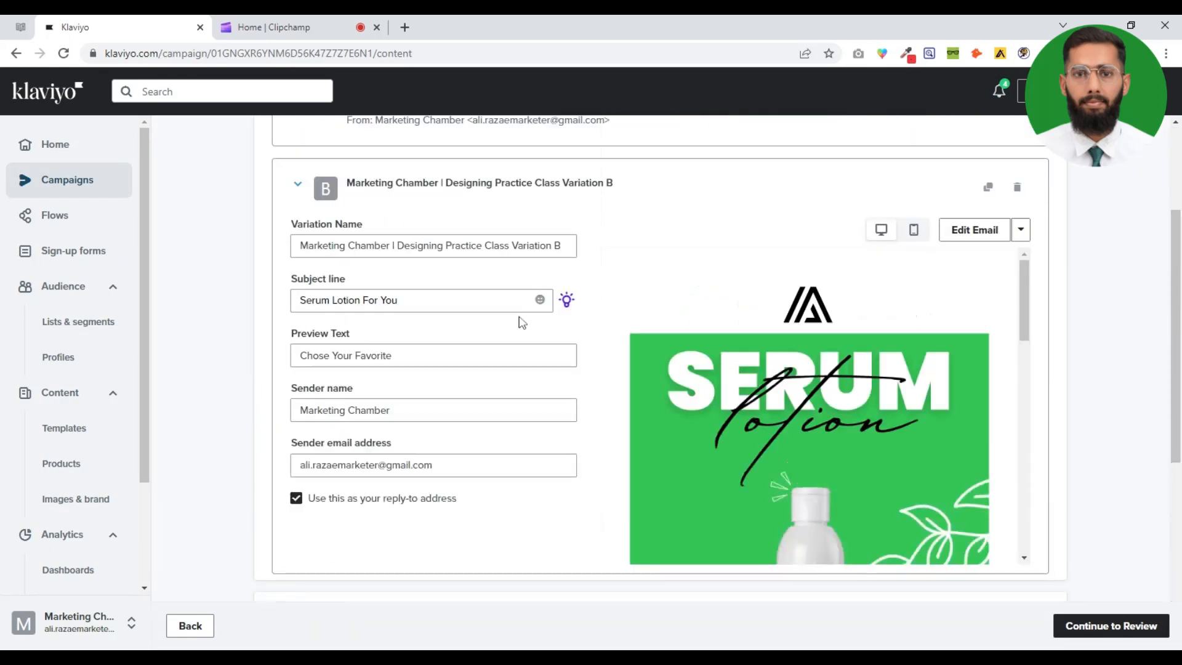
scroll(523, 332, "down", 6)
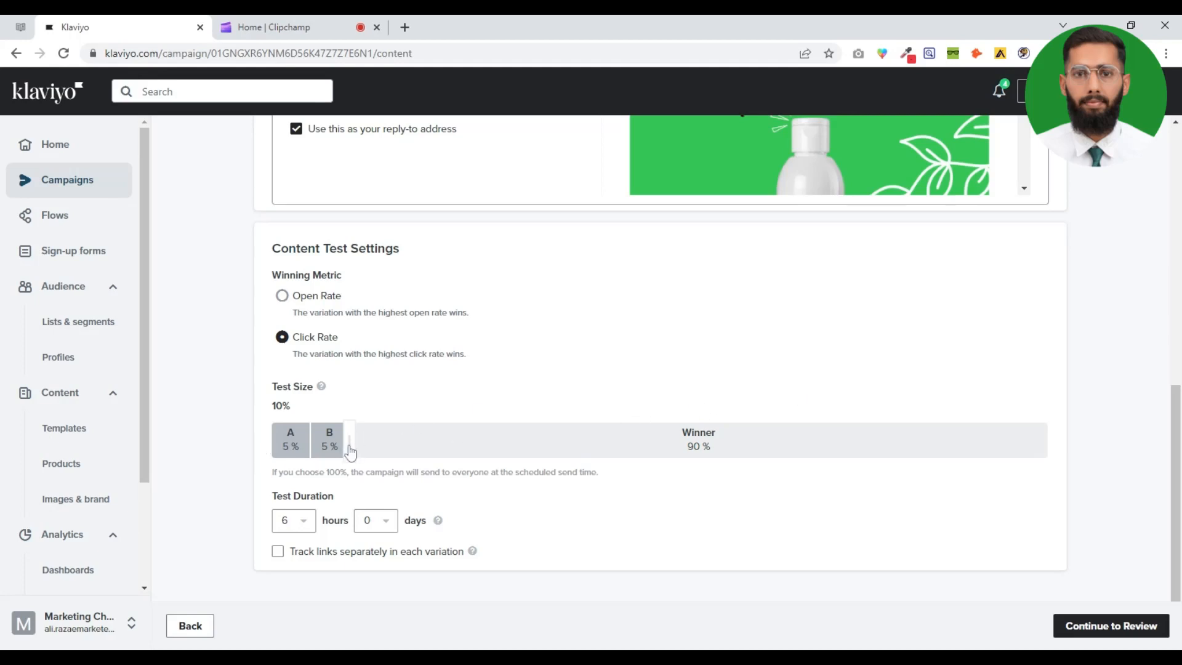
left_click_drag(349, 451, 1077, 458)
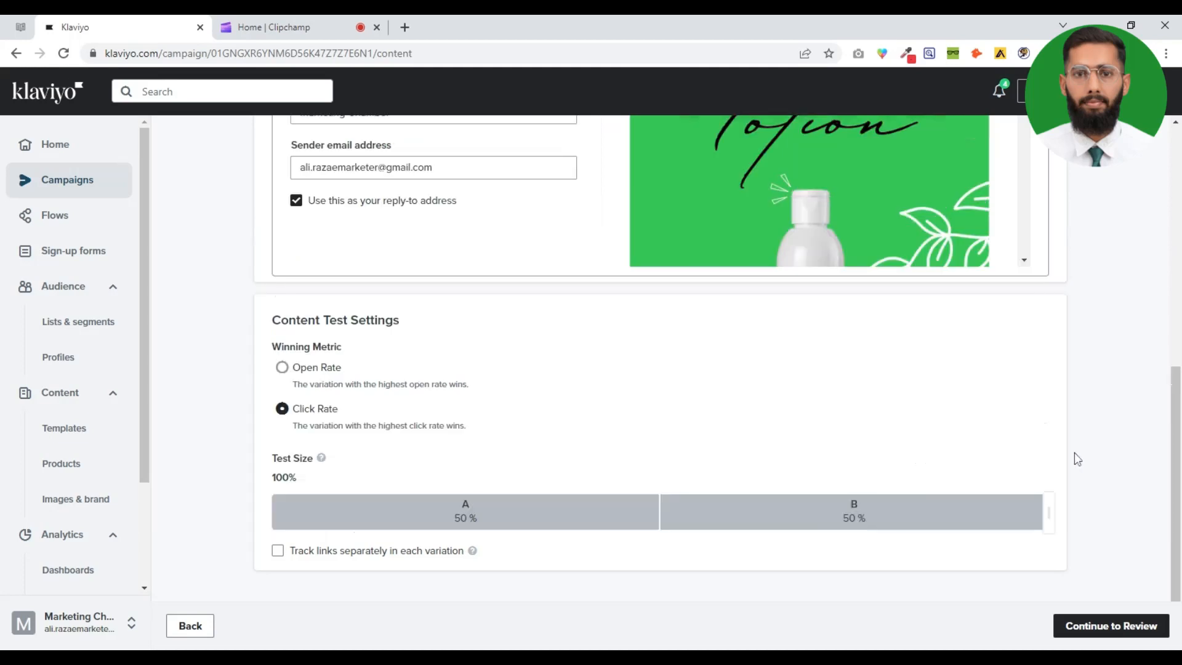
Enable separate link tracking for each variation in the content test settings
scroll(545, 262, "up", 10)
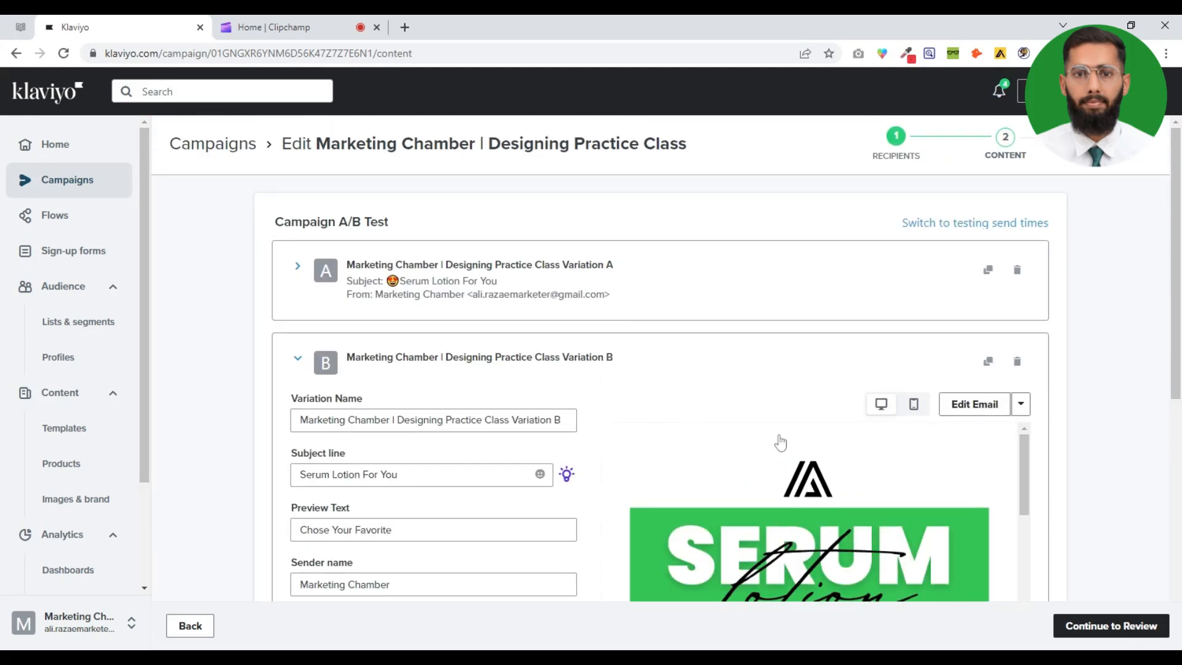
scroll(777, 441, "down", 5)
scroll(180, 382, "down", 7)
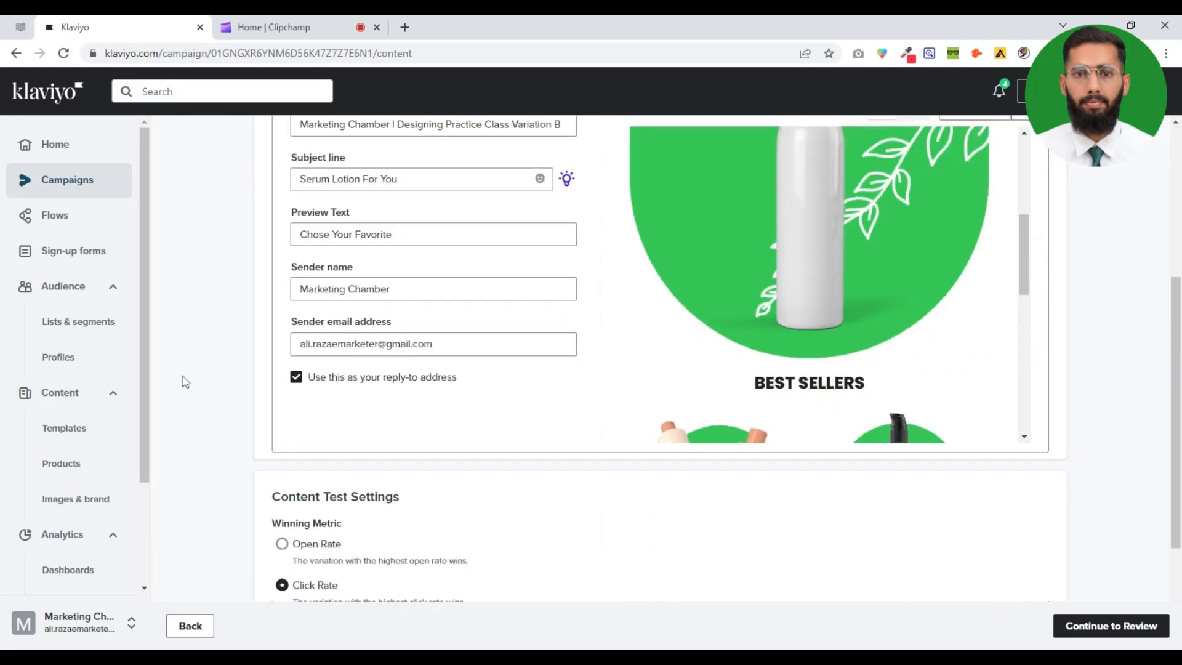
mouse_move(1049, 511)
left_mouse_down()
mouse_move(921, 510)
mouse_move(1048, 511)
left_mouse_up()
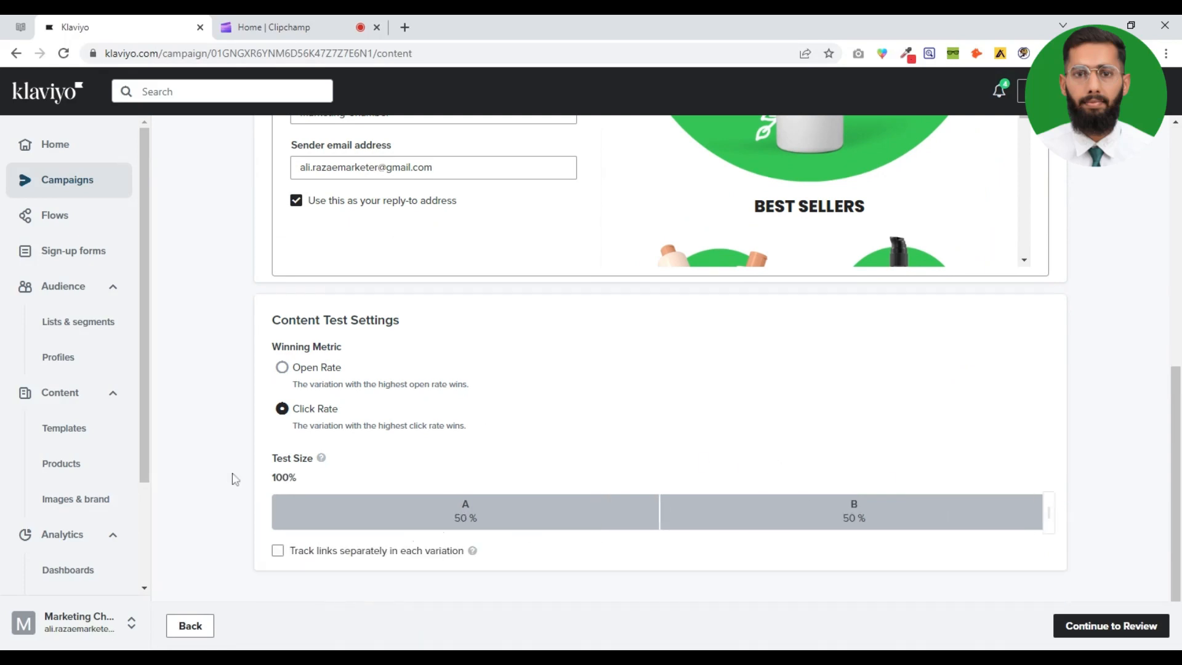
left_click(279, 553)
Remove the emoji from Variation A's subject line so it reads "Serum Lotion For You"
scroll(199, 327, "up", 10)
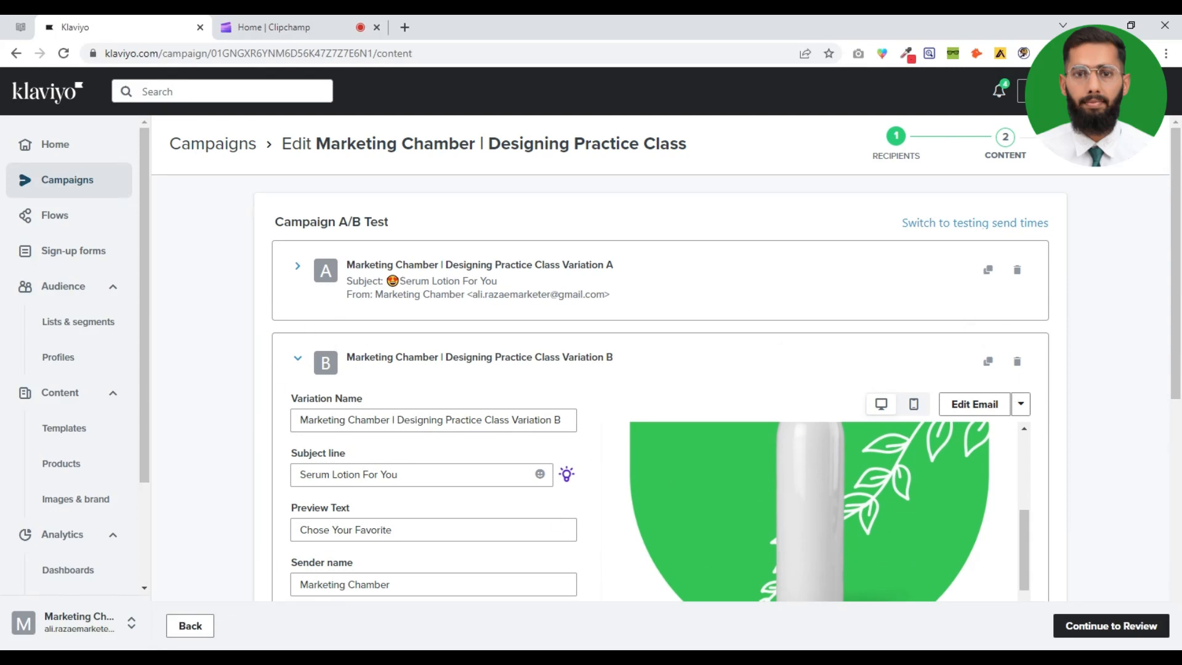
left_click(298, 266)
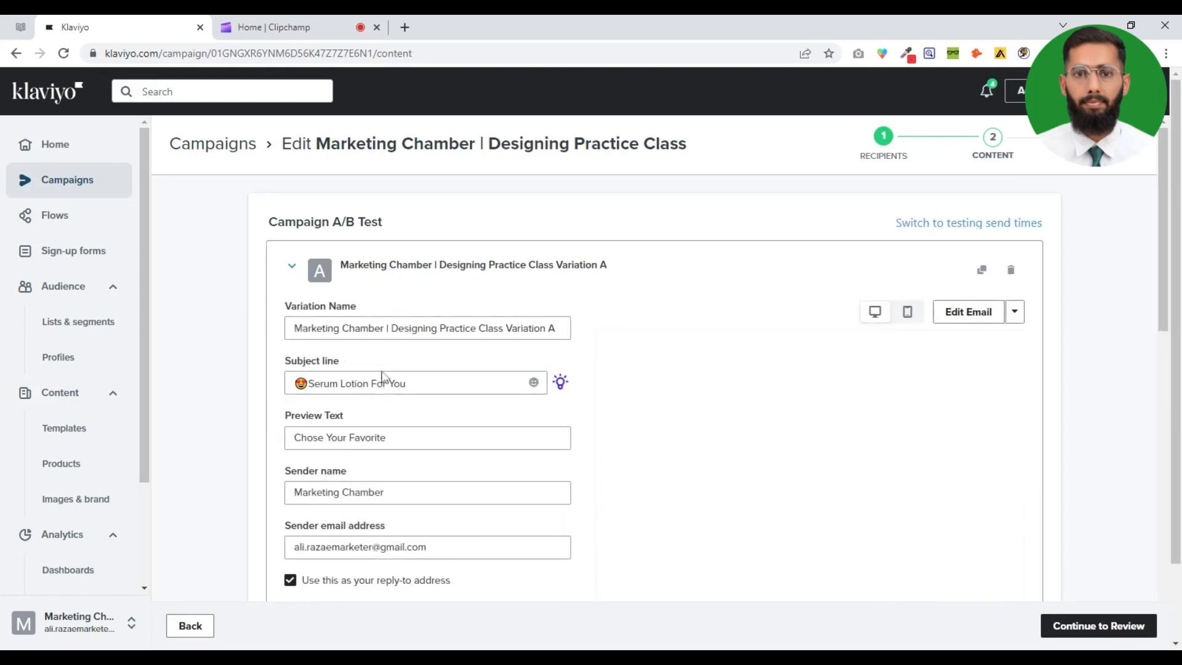
left_click_drag(307, 383, 280, 385)
key("BackSpace")
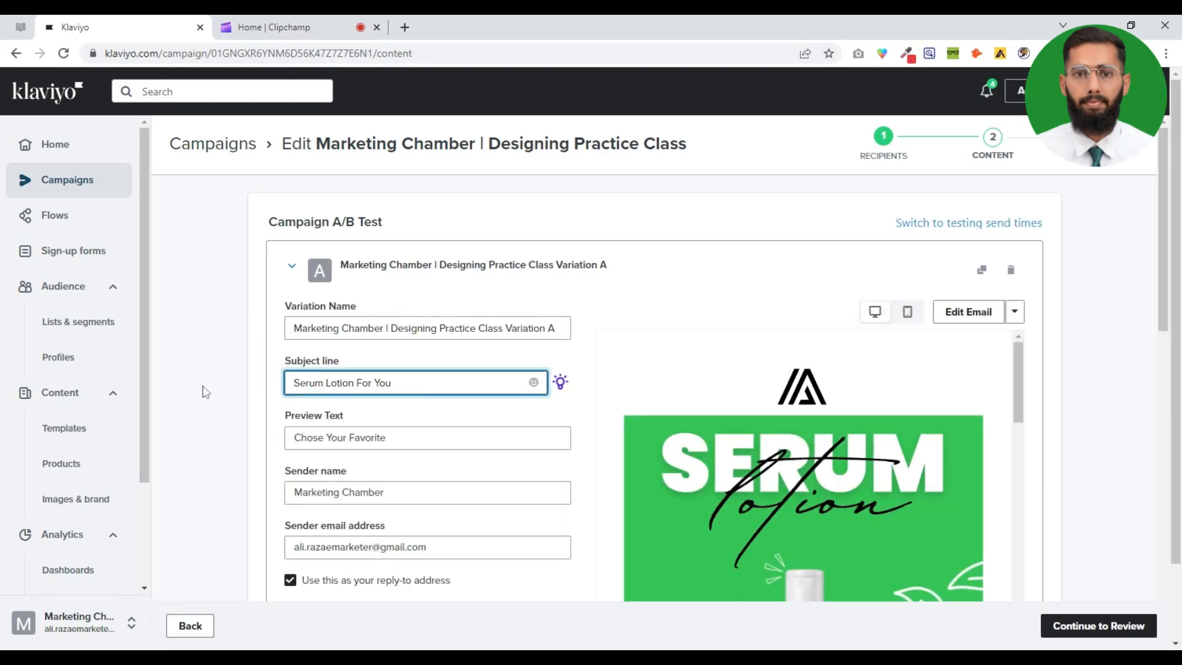
left_click(277, 373)
Open Variation B's email design for editing
scroll(669, 394, "down", 6)
scroll(670, 397, "down", 2)
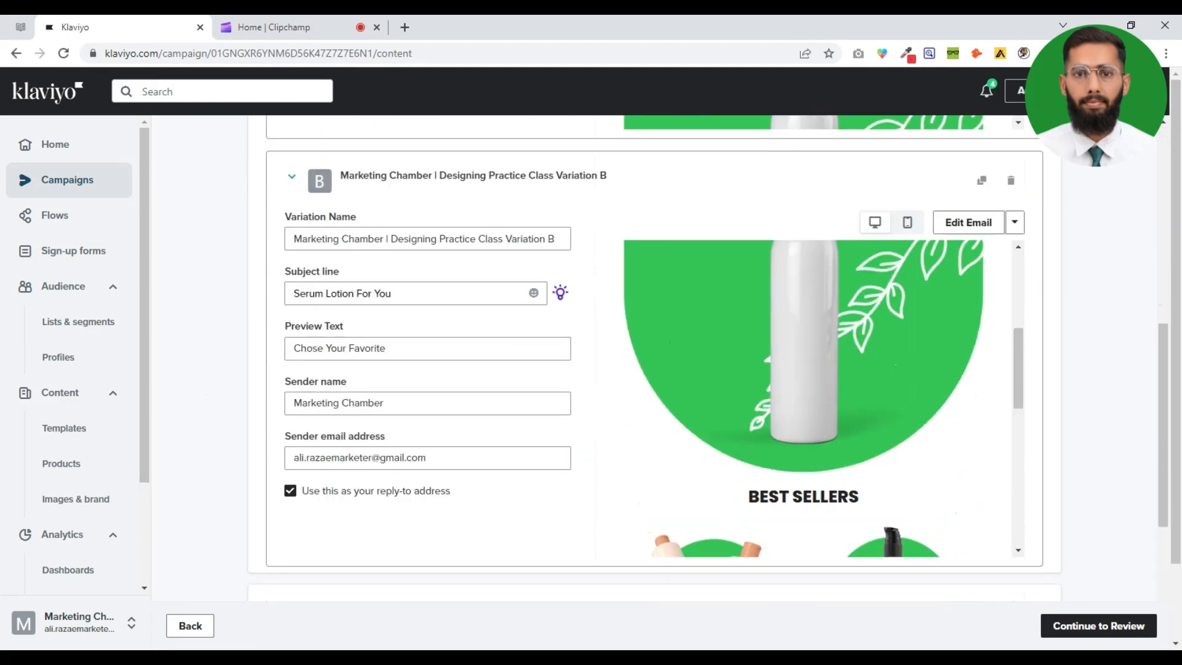
left_click(965, 224)
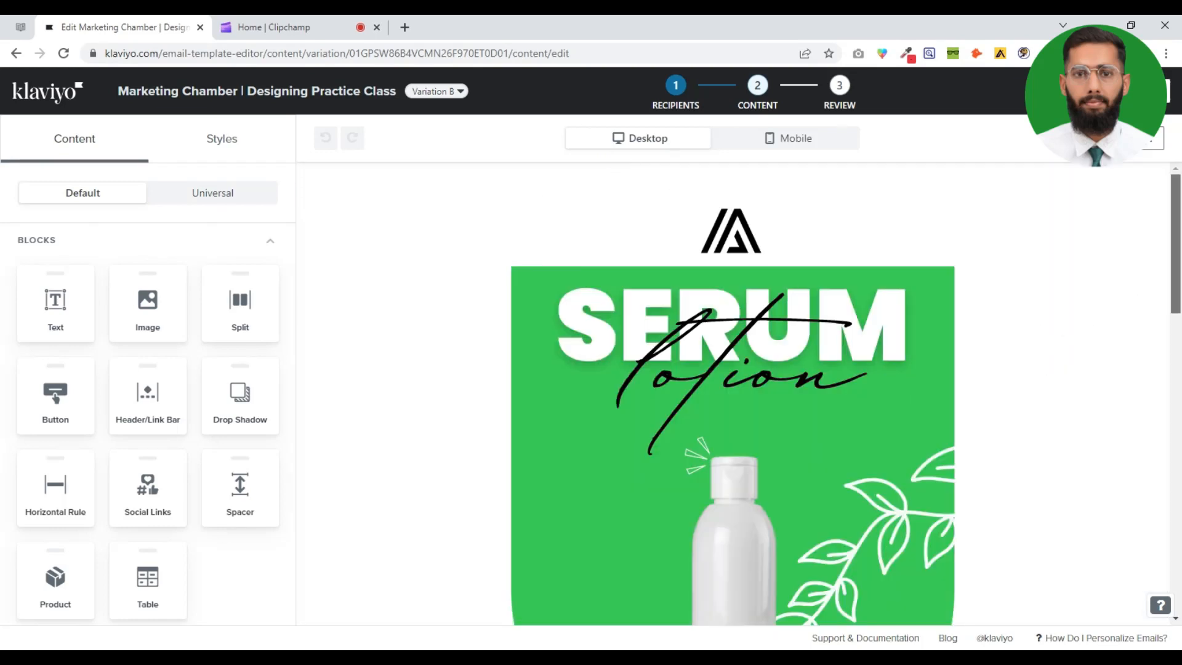
Set the Lotion 1 SHOP NOW button's color to the green #44B14B and copy its hex code
scroll(1177, 499, "down", 10)
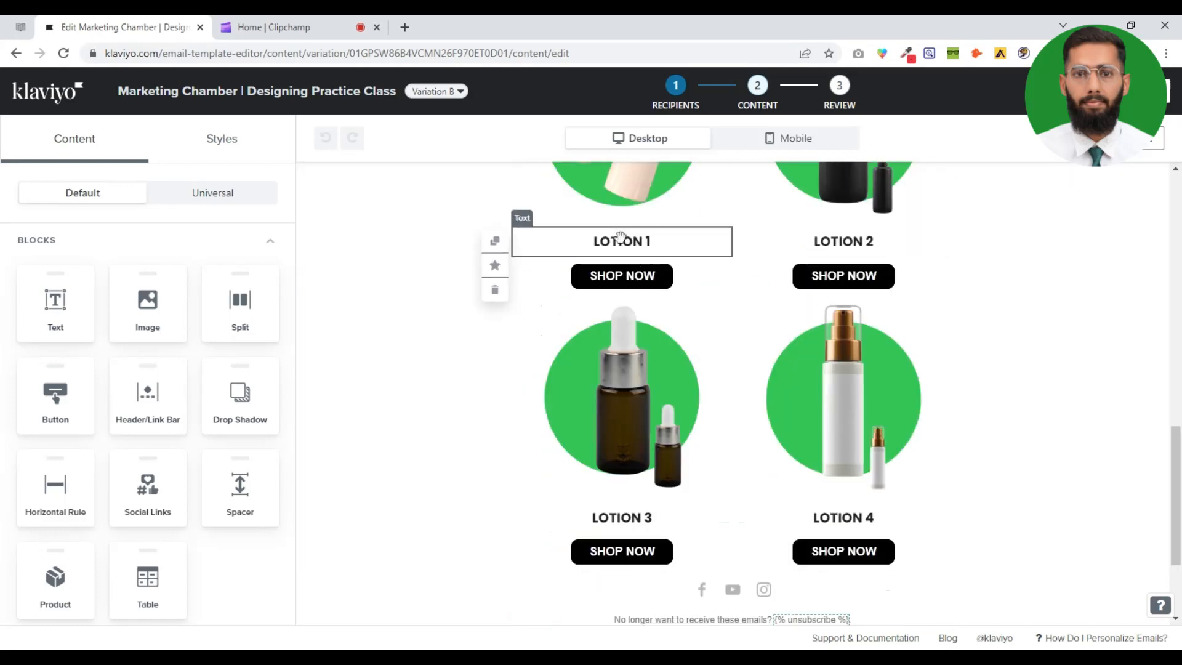
left_click(620, 239)
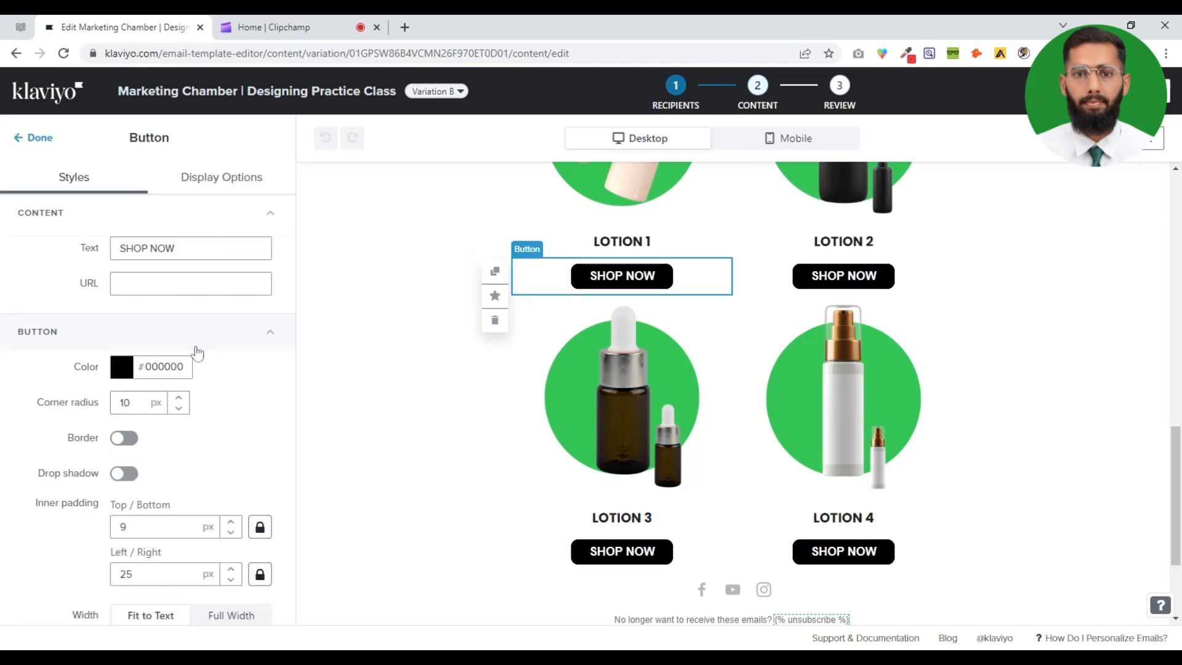
left_click(128, 375)
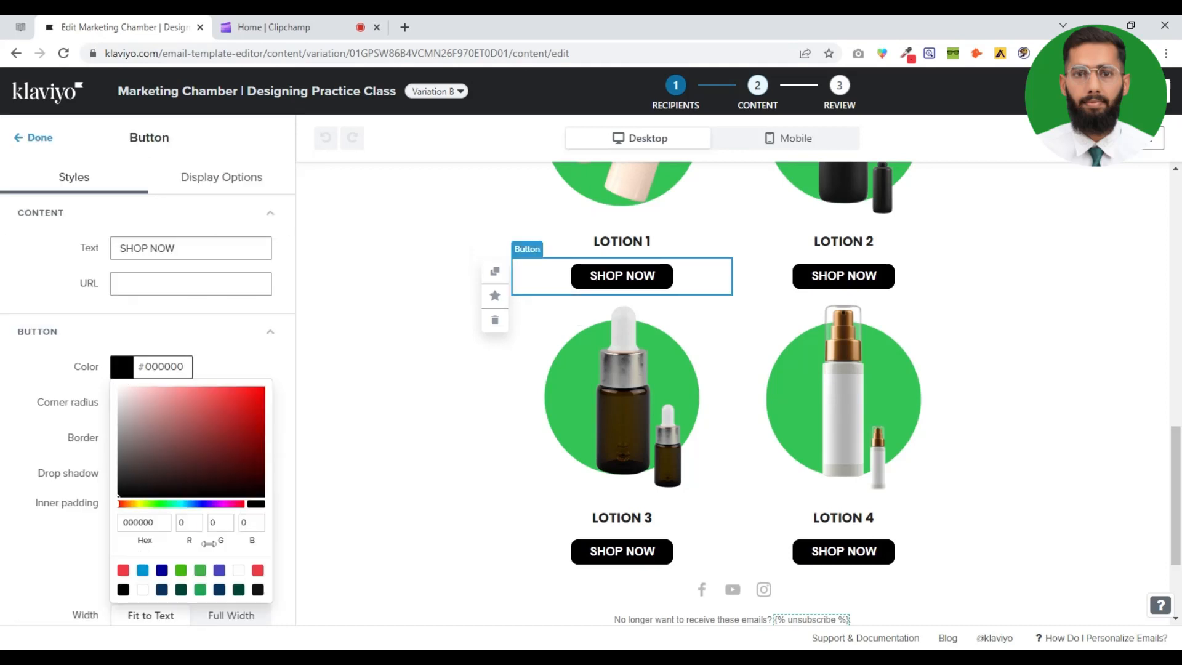
left_click(181, 575)
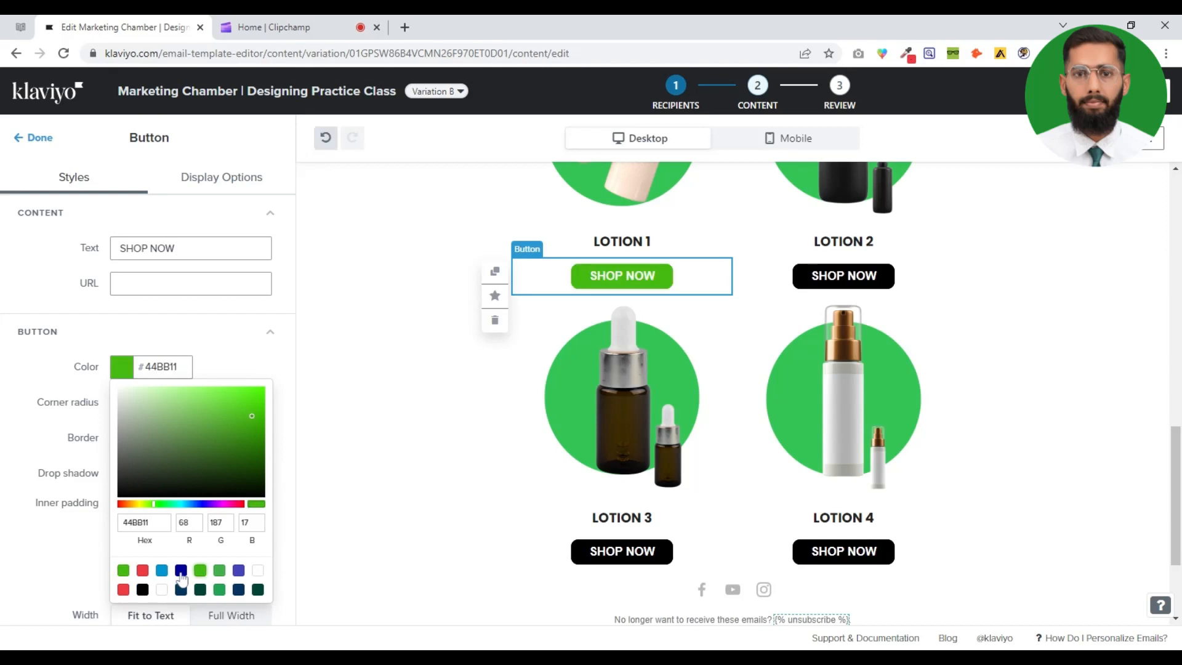
left_click(220, 572)
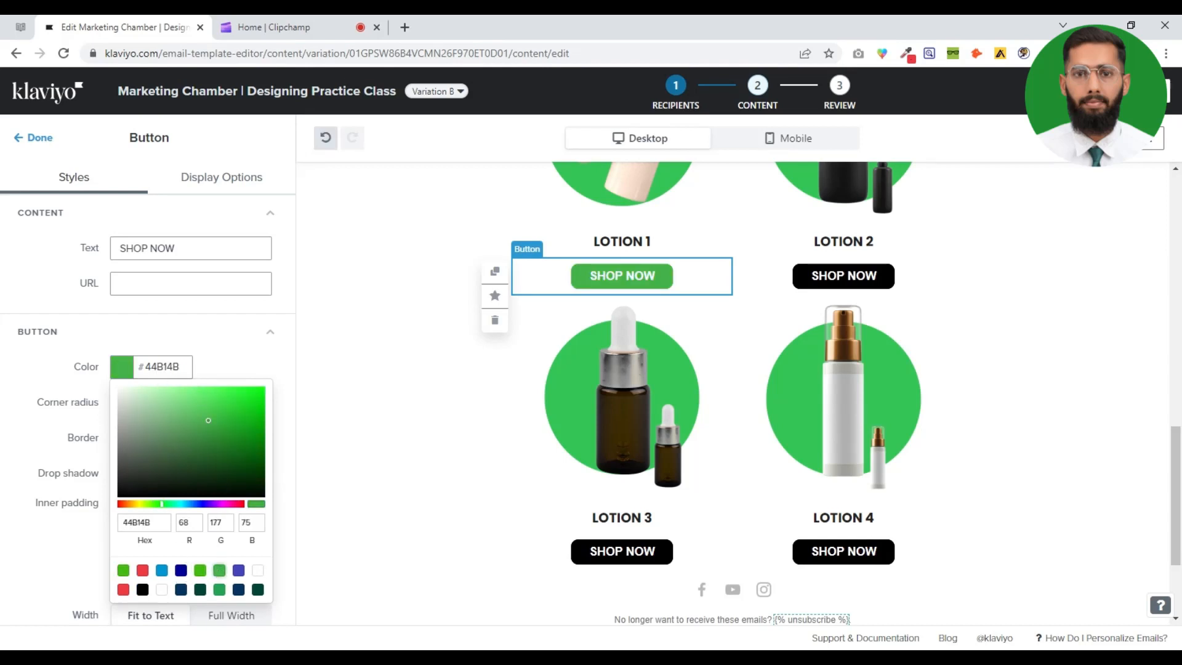
left_click_drag(179, 367, 143, 376)
key("ctrl+c")
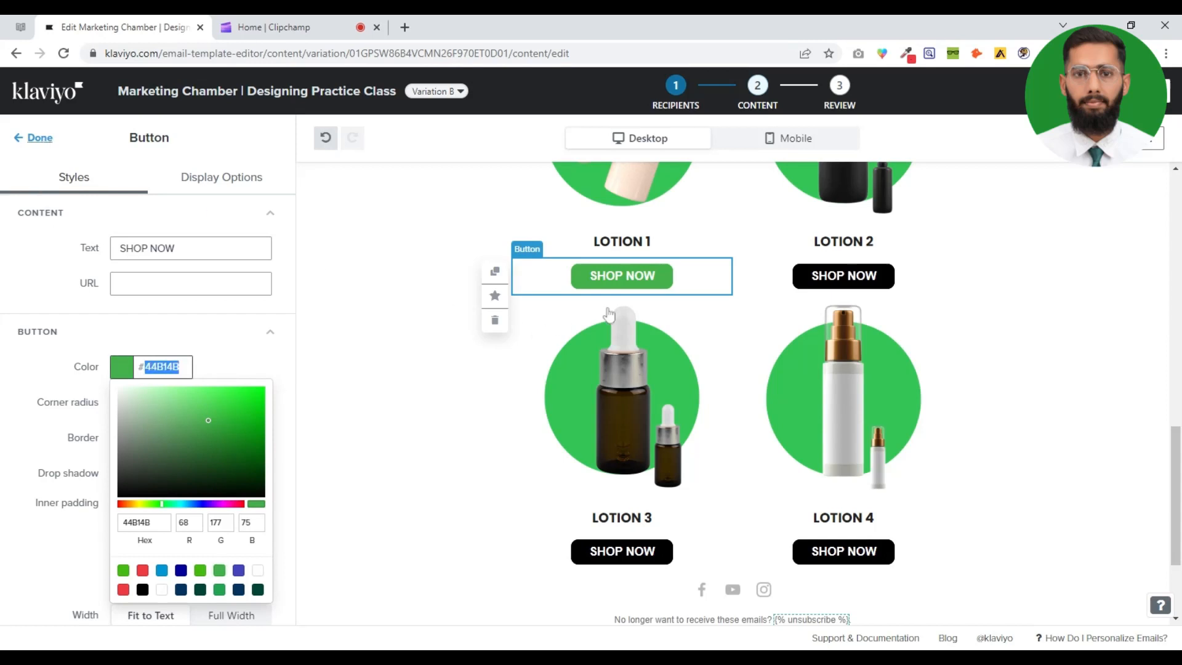
Apply the copied color #44B14B to the Lotion 2 SHOP NOW button
left_click(835, 280)
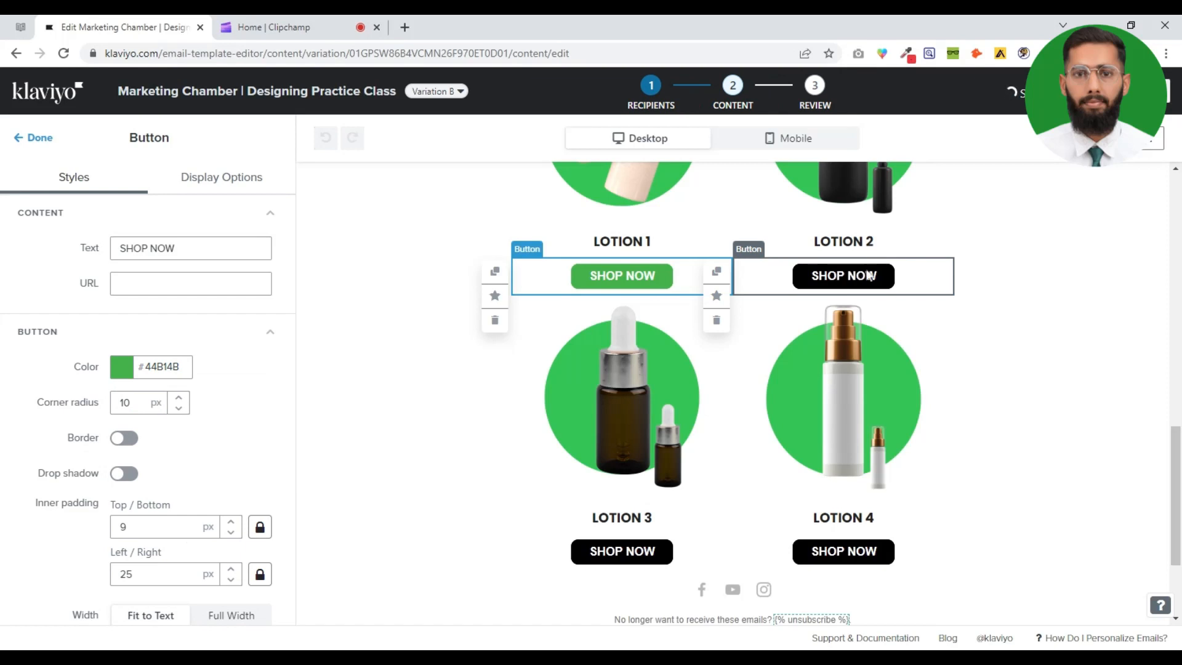
left_click(859, 272)
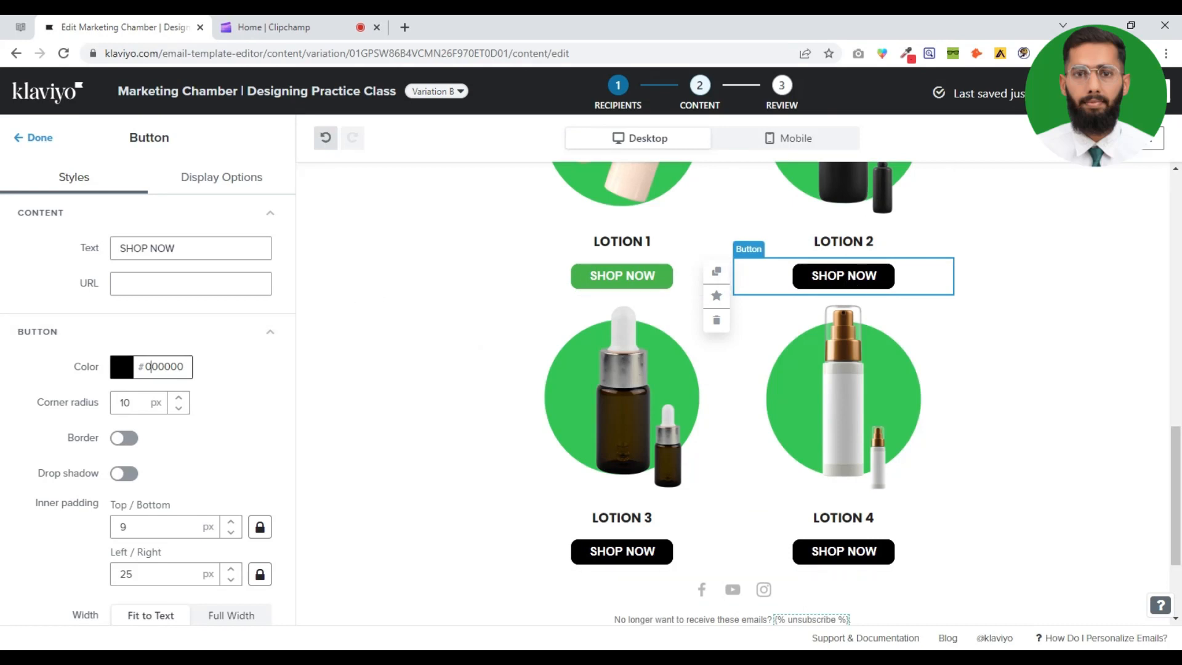
left_click(163, 367)
key("ctrl+v")
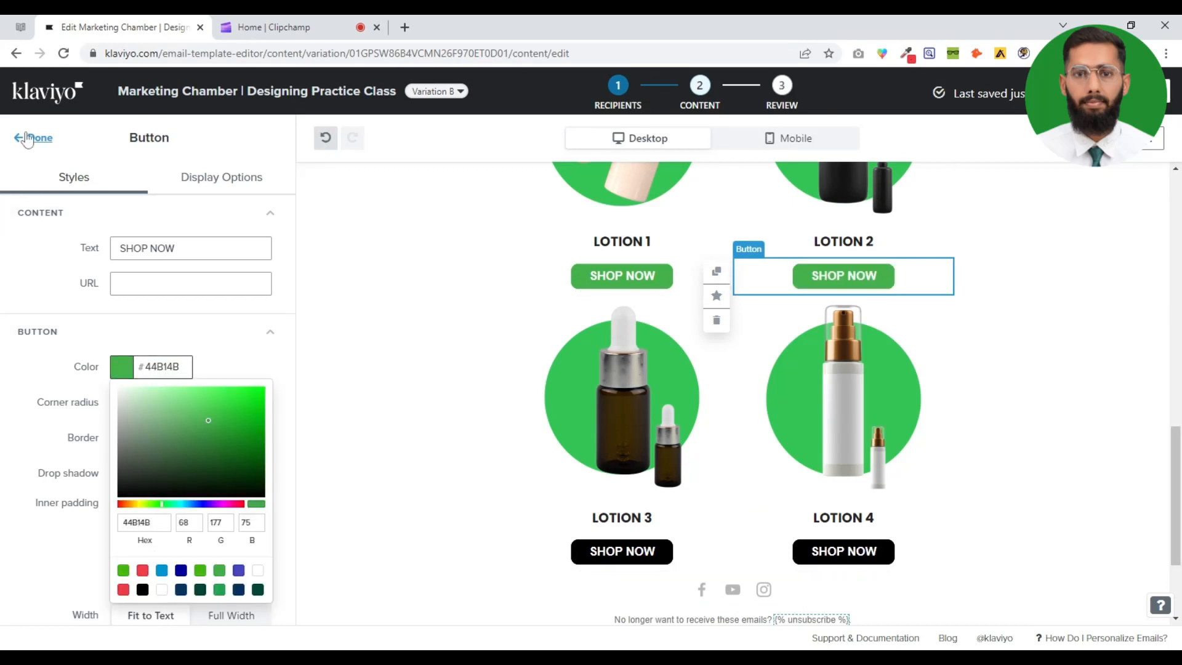
left_click(1177, 471)
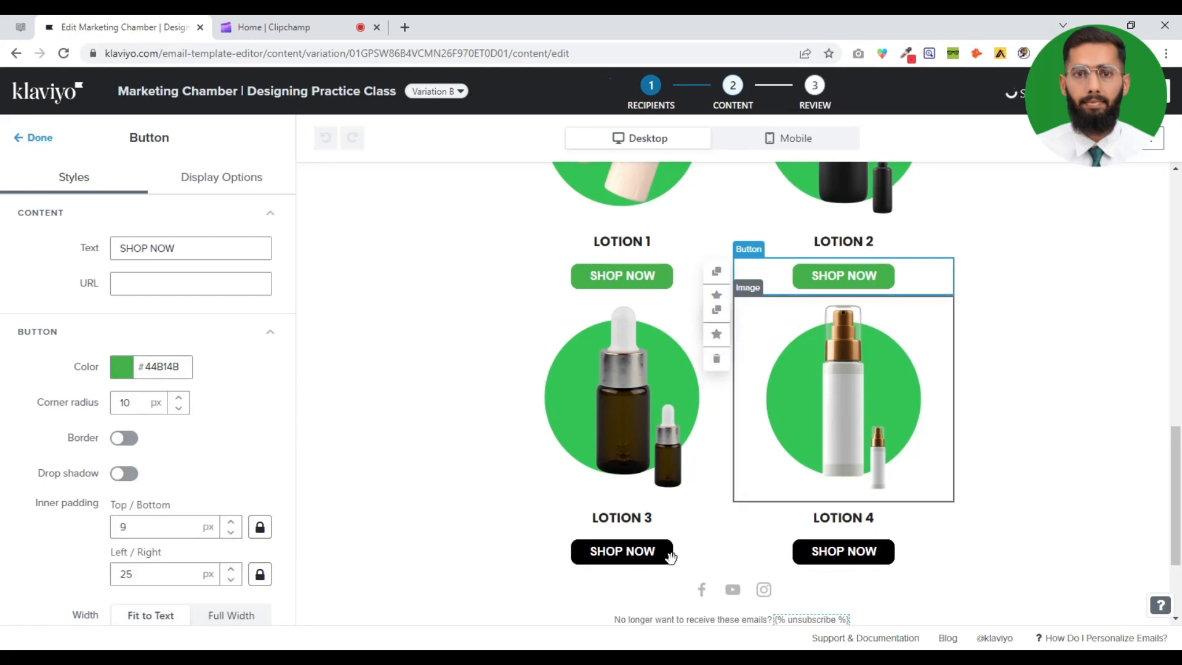
Apply the color #44B14B to the SHOP NOW buttons under Lotion 3 and Lotion 4
left_click(621, 550)
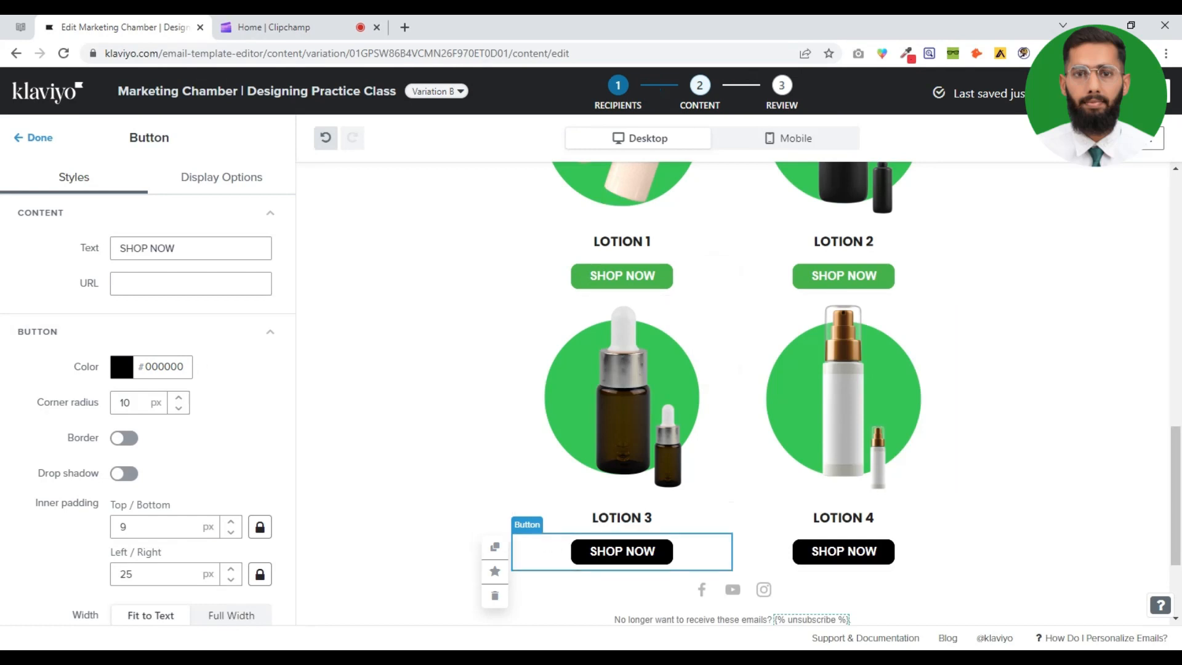
left_click(177, 368)
key("ctrl+v")
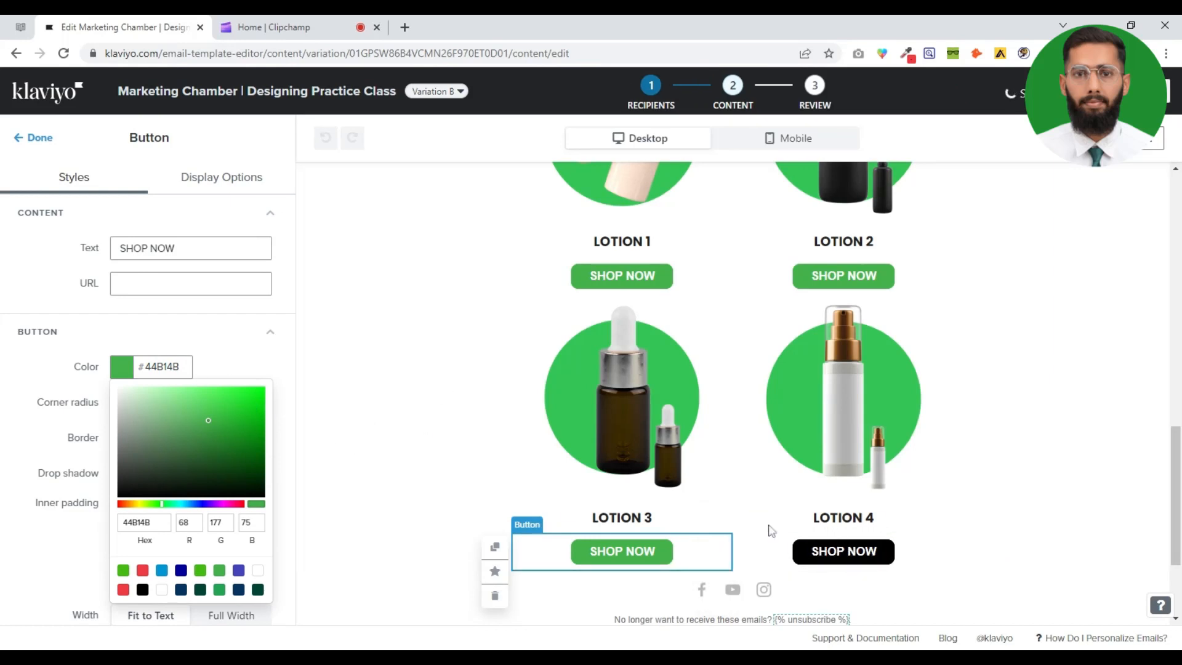
left_click(874, 550)
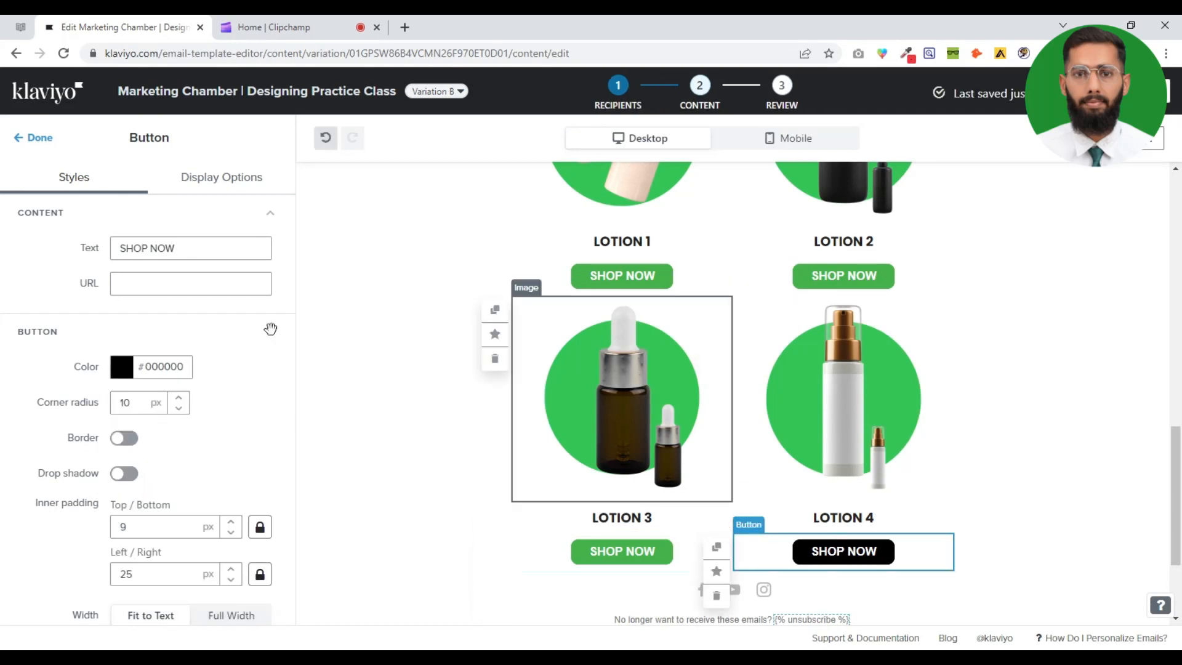
left_click(160, 368)
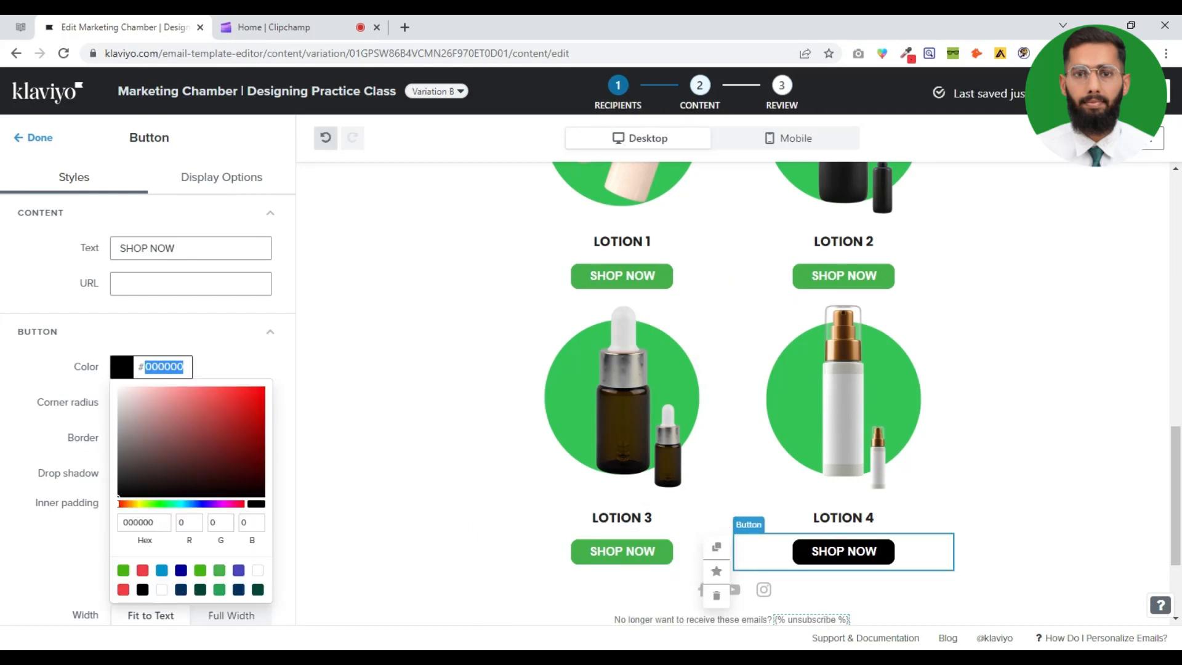
type("44B14B")
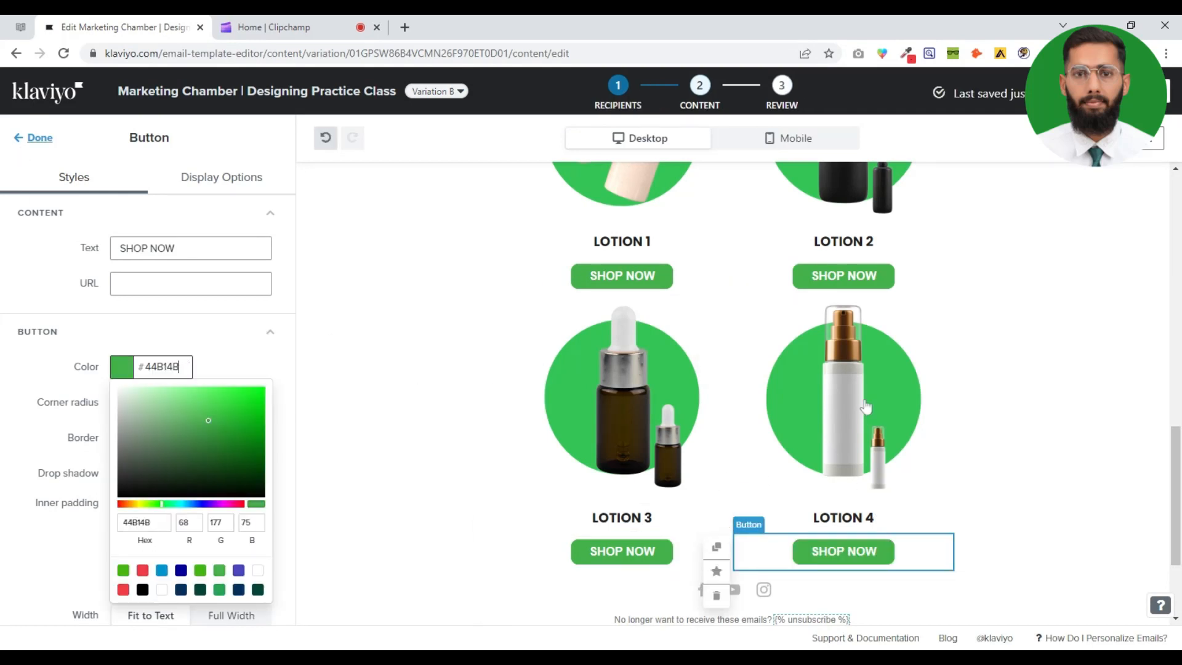
left_click(1102, 462)
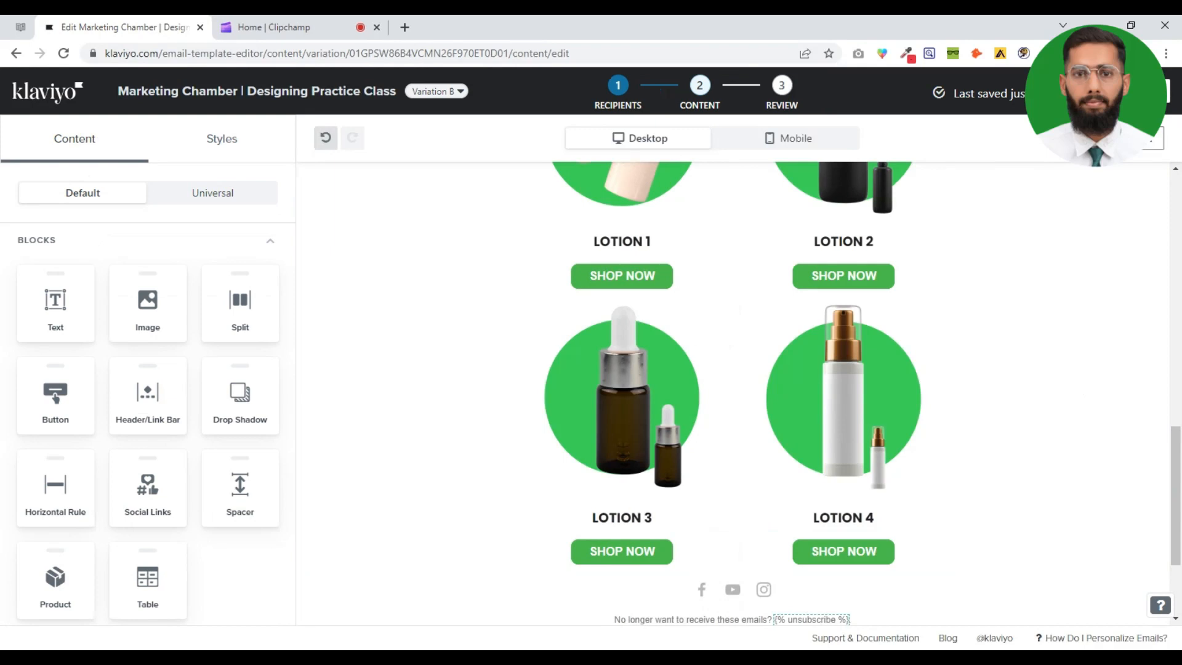
Leave Variation B's email design and proceed from the campaign content to the review stage
key("F5")
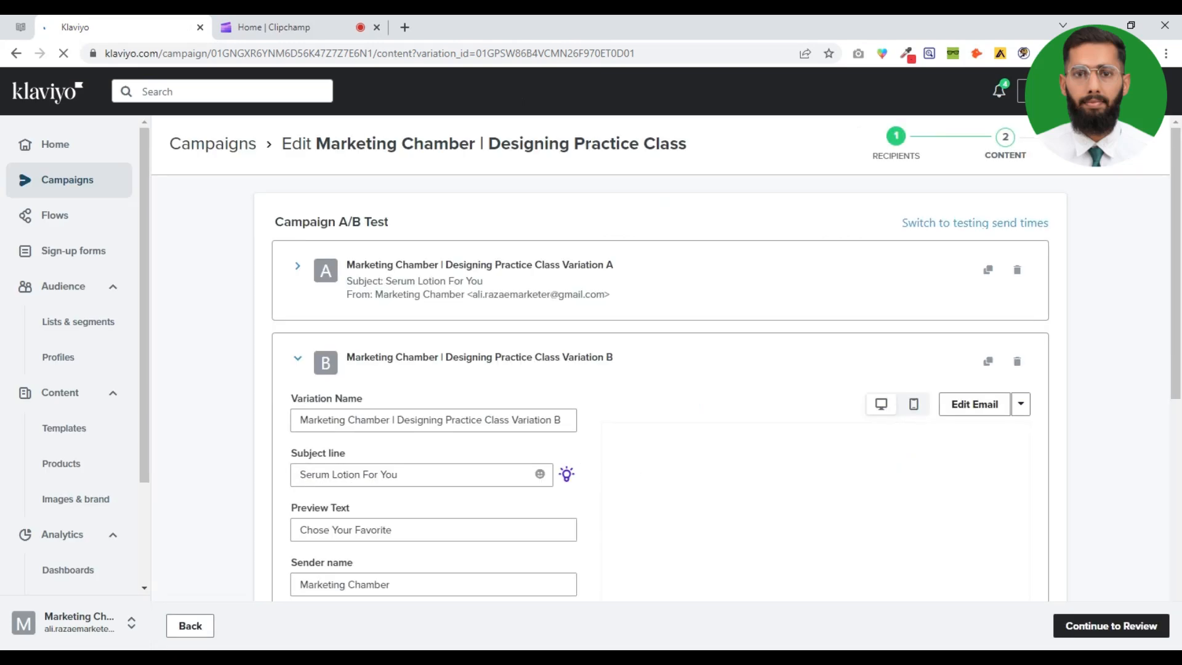
scroll(921, 345, "down", 8)
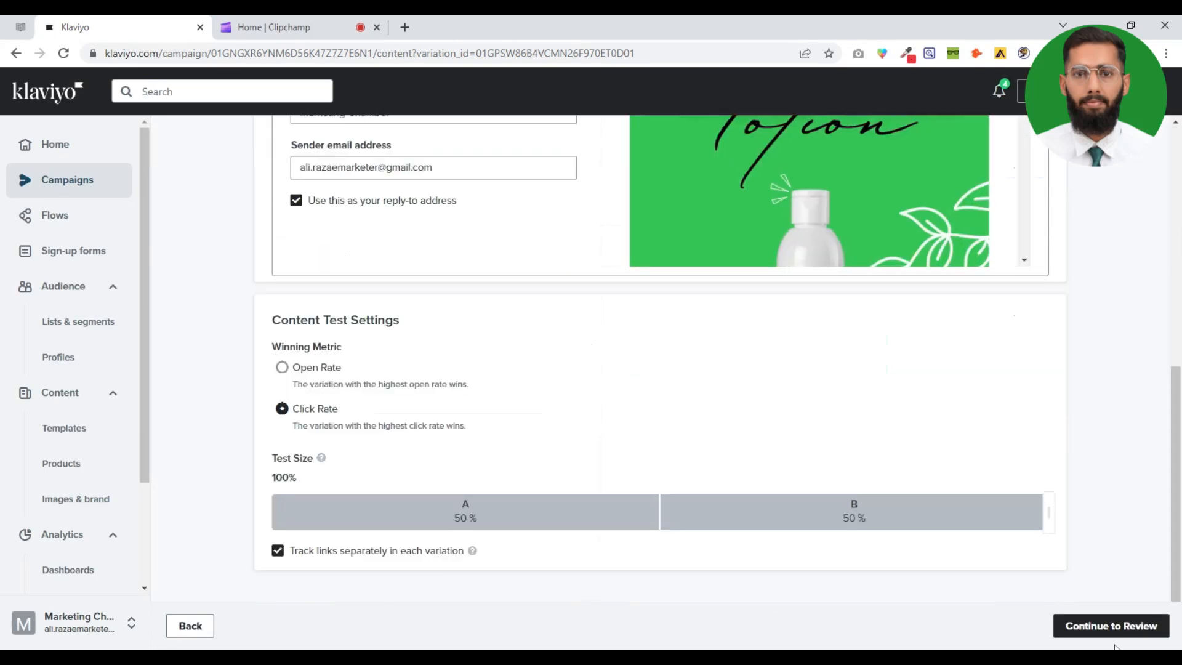
left_click(1095, 626)
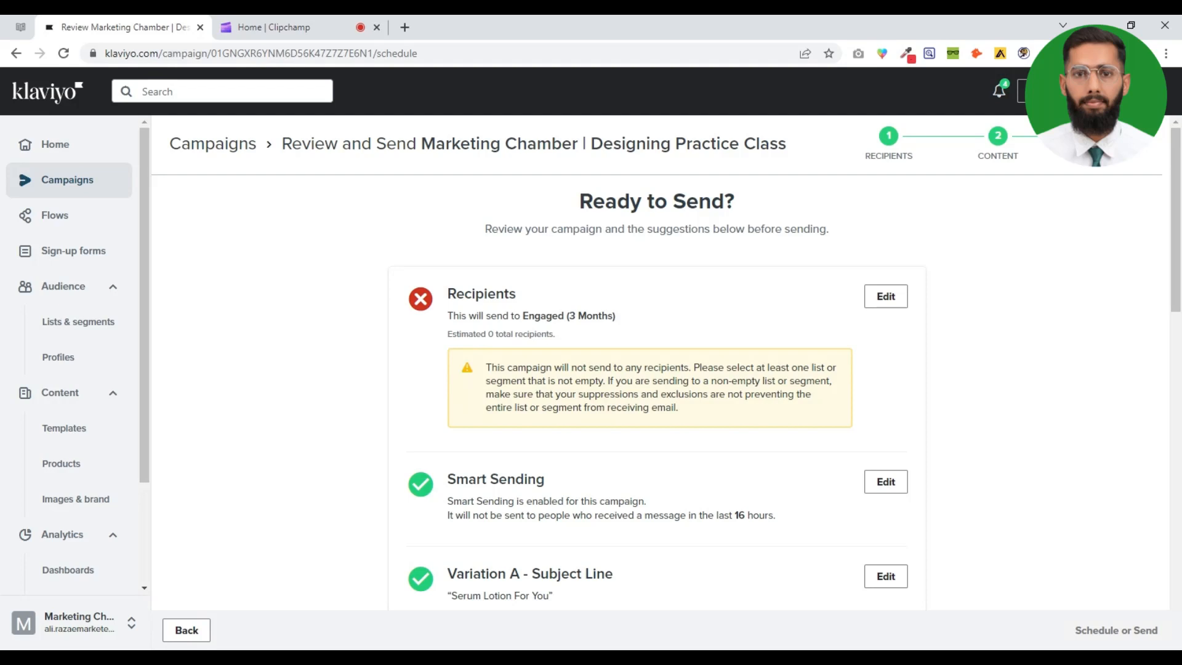
Edit the campaign's recipients, replacing the Engaged (3 Months) segment with Preview List
left_click_drag(448, 335, 488, 334)
left_click(491, 334)
left_click(885, 297)
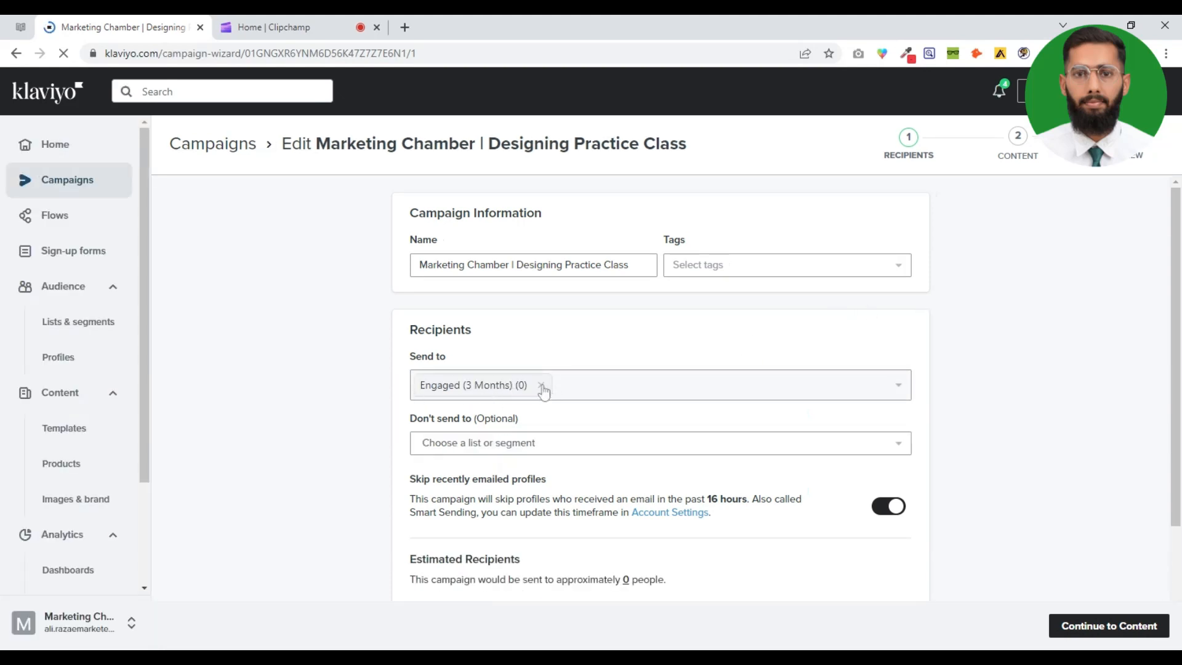
left_click(541, 386)
left_click(543, 388)
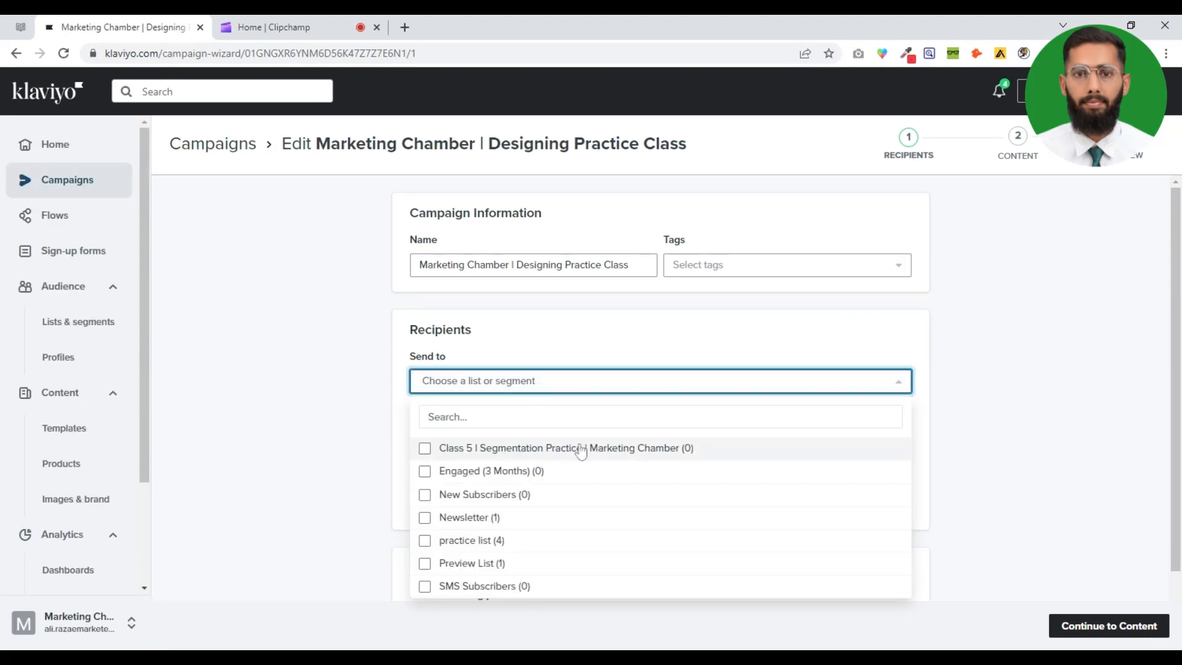
left_click(486, 564)
left_click(310, 451)
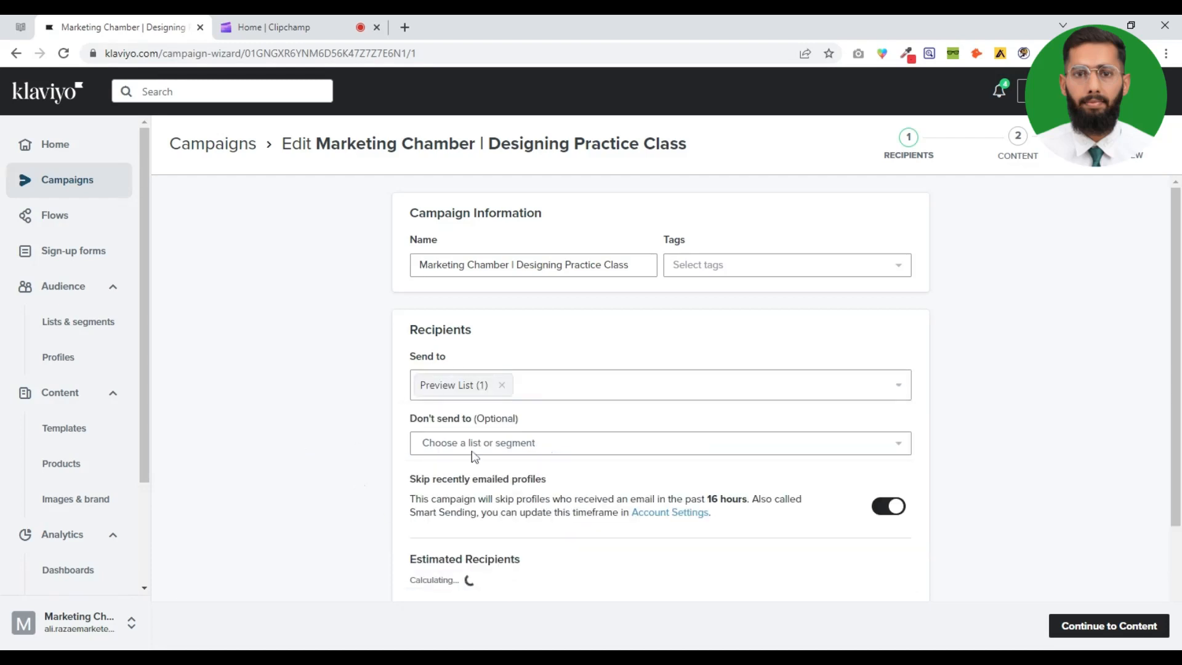
Proceed from the campaign's recipients through the A/B content test settings to the review stage, keeping Click Rate as the winning metric
scroll(1016, 427, "down", 3)
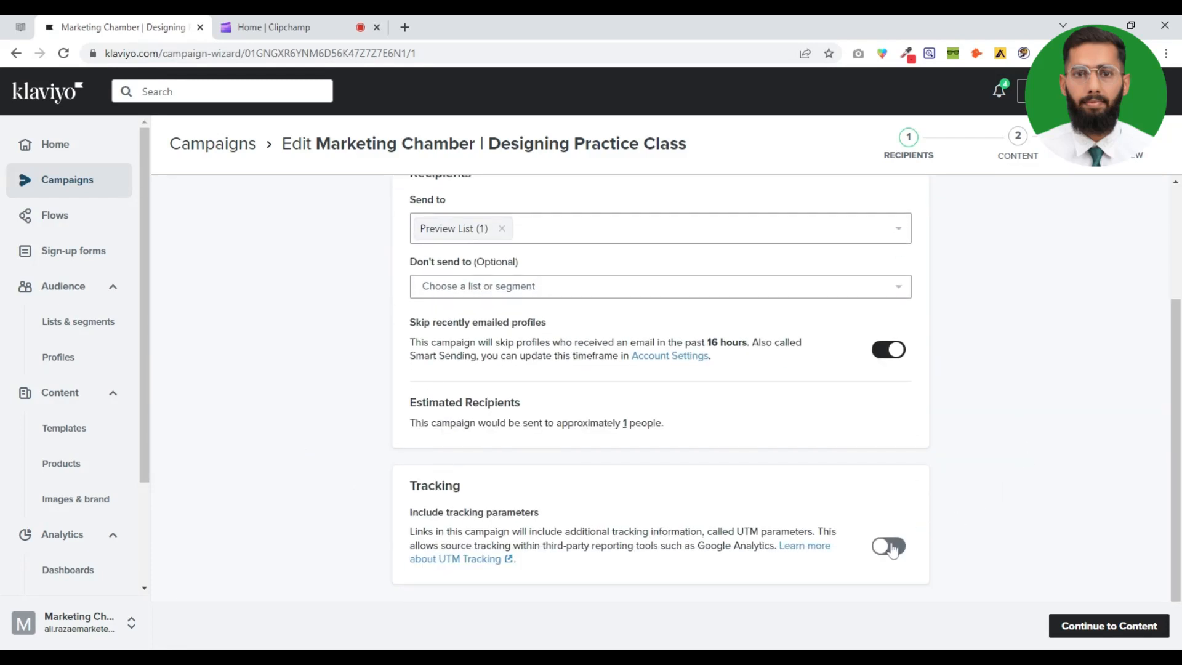
left_click(1102, 634)
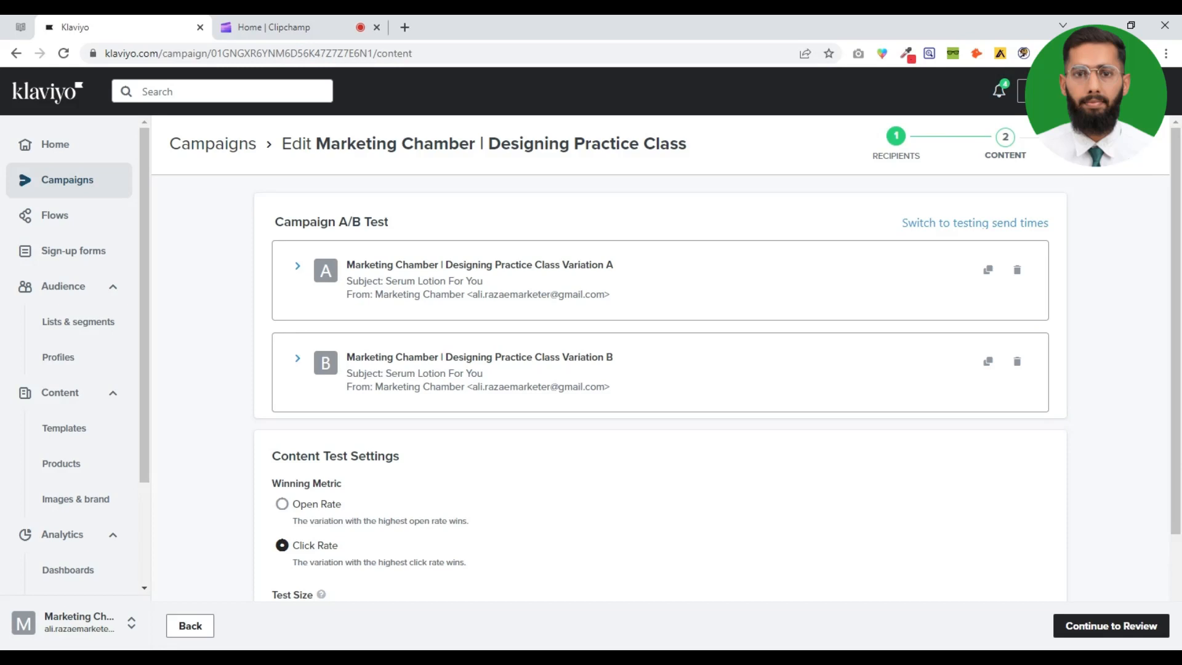
scroll(238, 393, "down", 2)
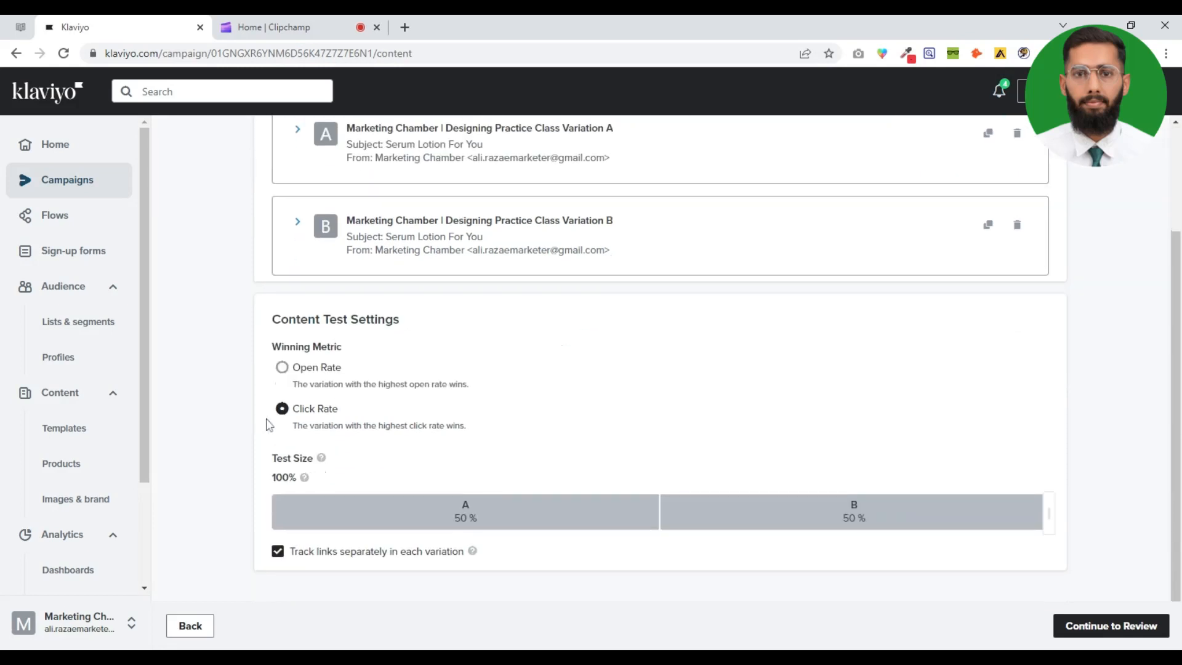
left_click(1142, 634)
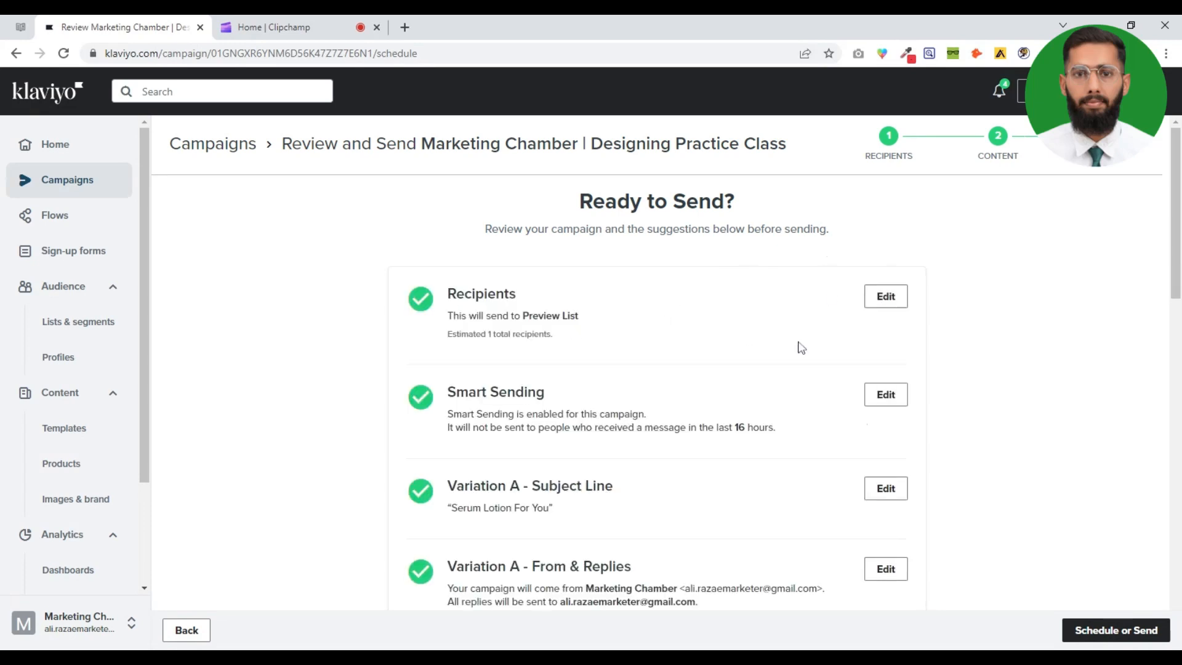
Review the campaign's pre-send checklist and check the Schedule and Send Now options without sending
scroll(656, 370, "down", 15)
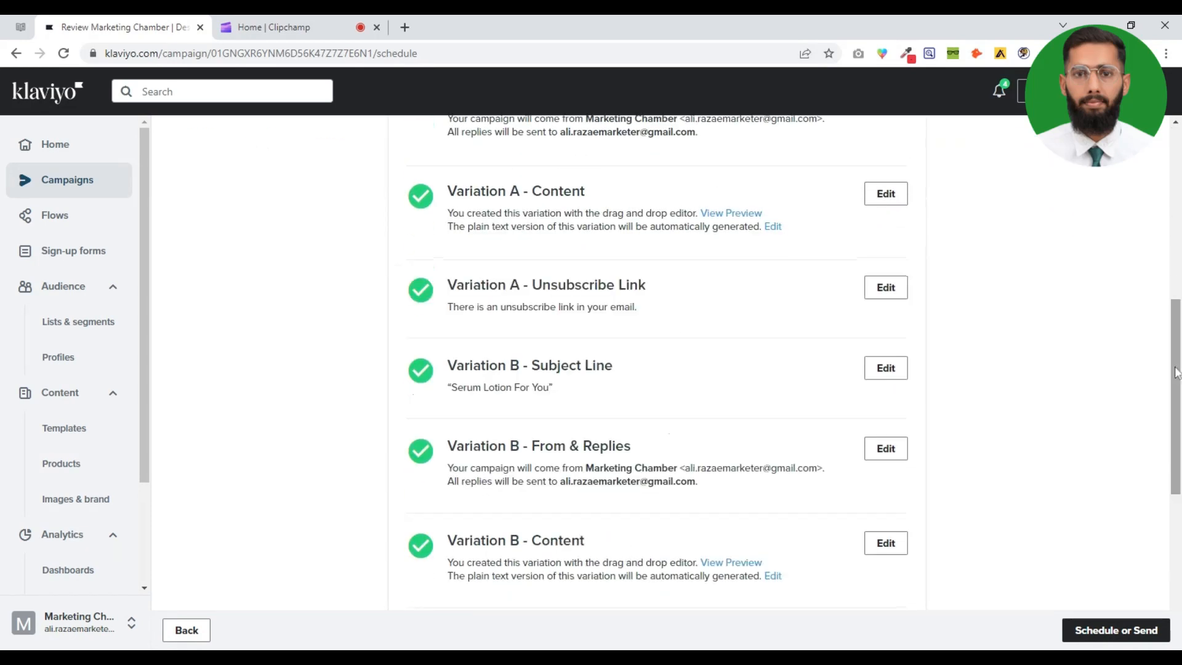
left_click(1108, 629)
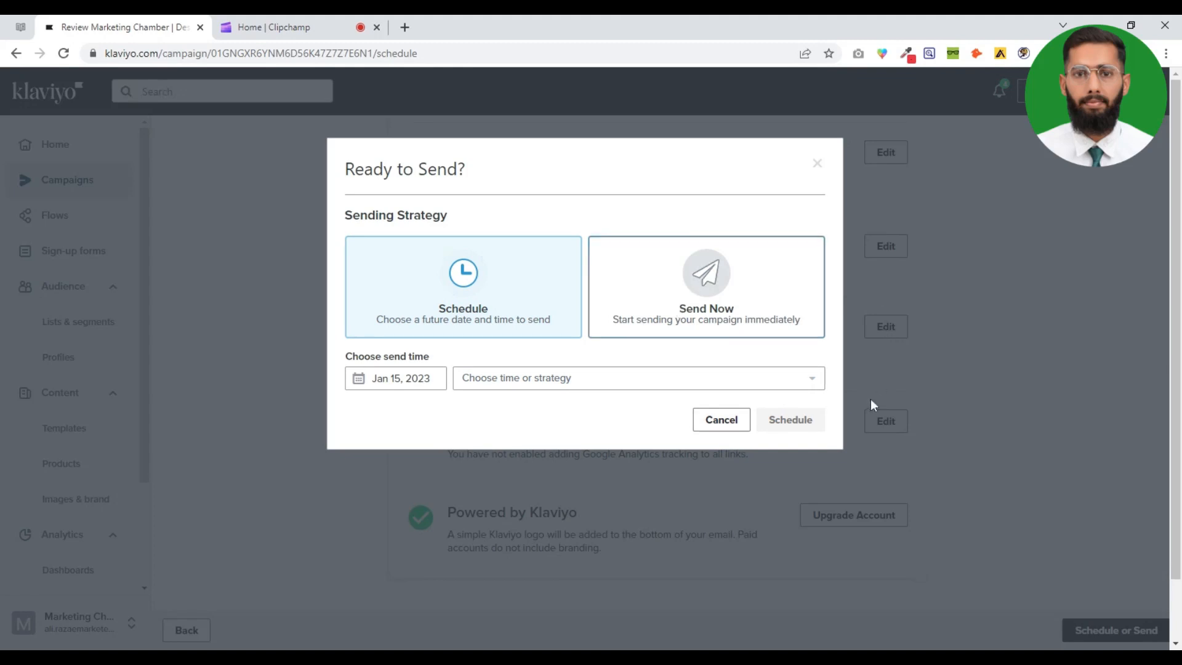
left_click(726, 423)
scroll(997, 326, "up", 6)
scroll(1002, 341, "up", 8)
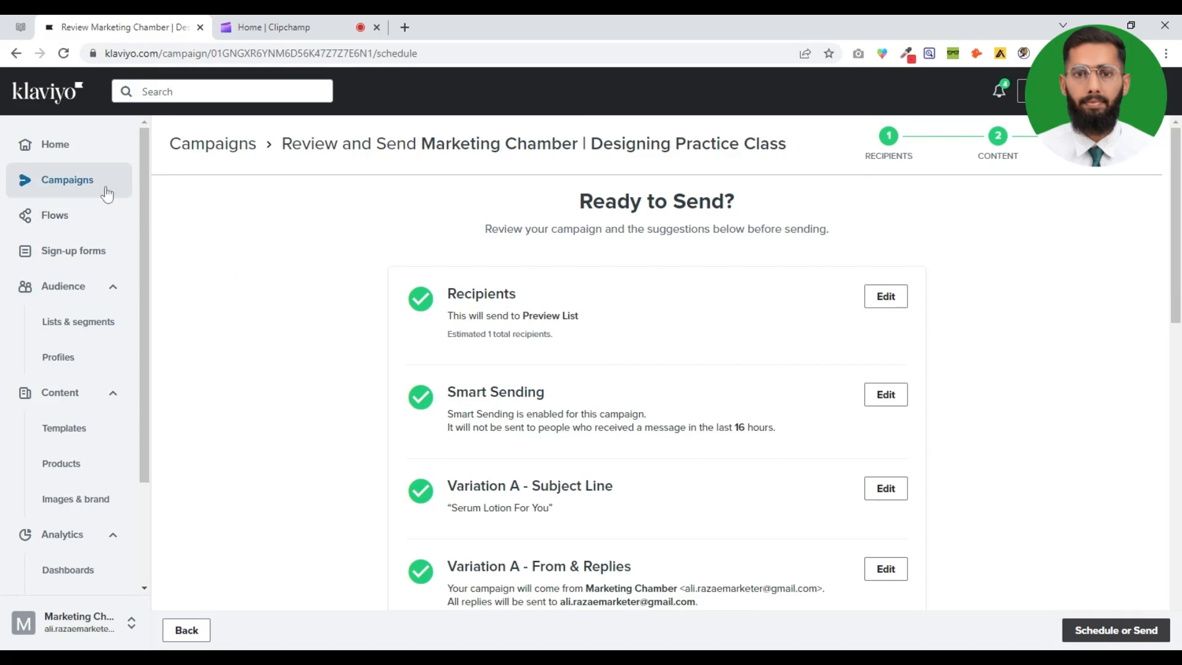
Open the existing fullscreen sign-up form for editing
left_click(93, 260)
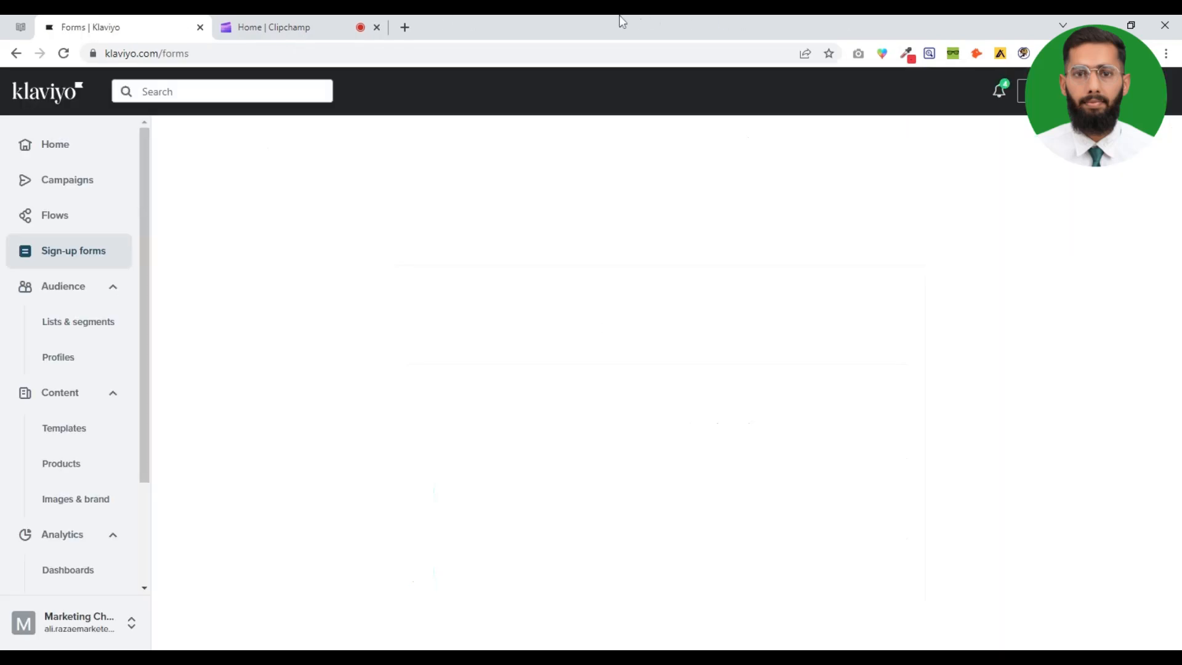
mouse_move(275, 411)
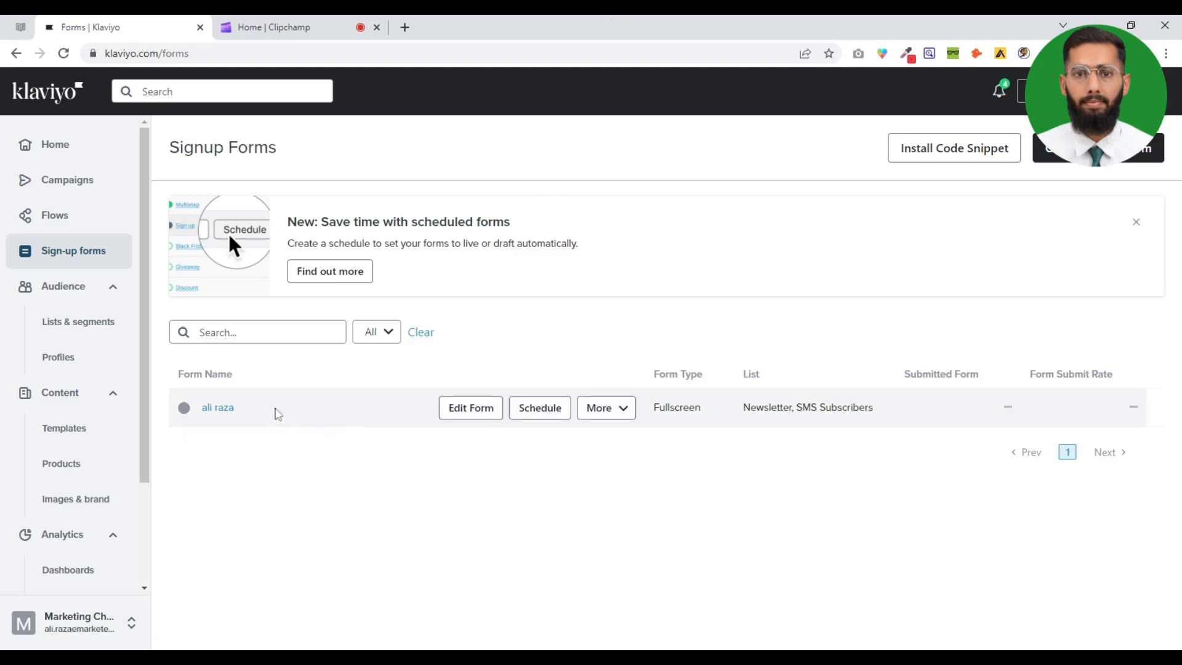
left_click(232, 394)
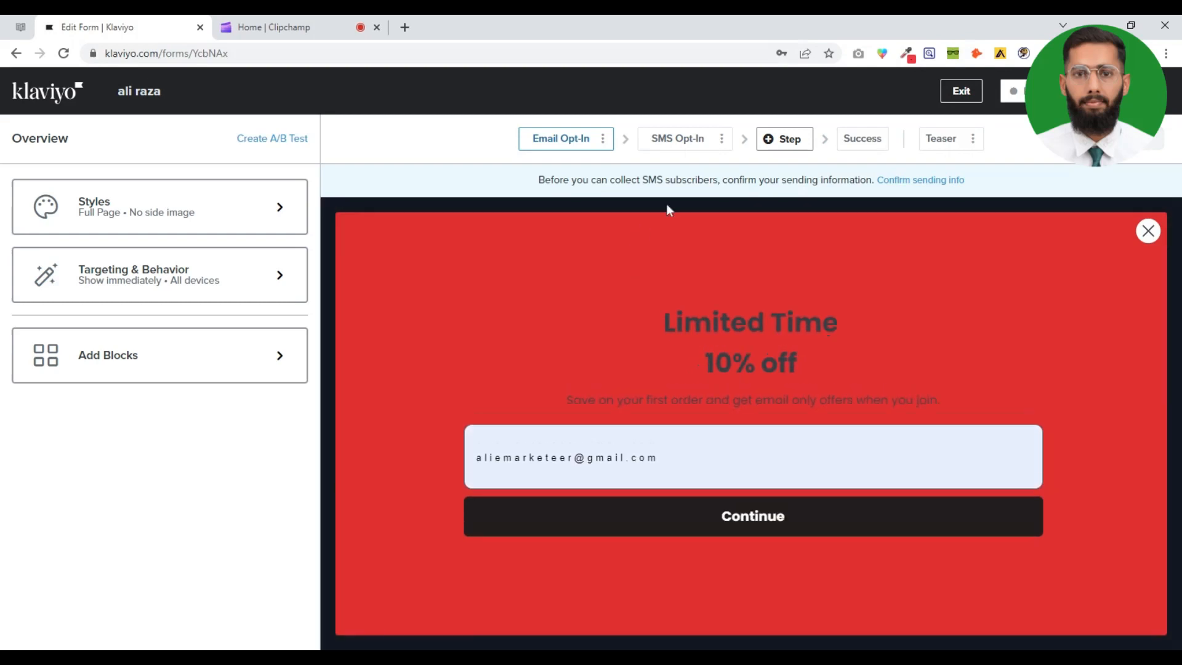
Delete the SMS Opt-In step from the sign-up form
left_click(722, 138)
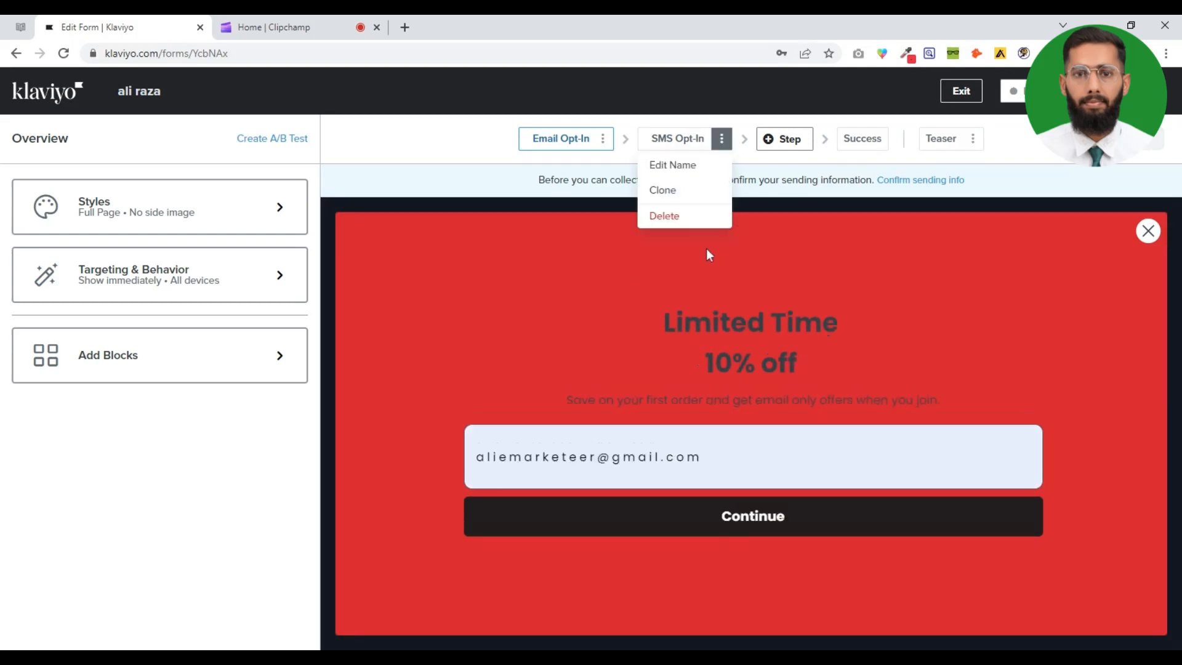
left_click(671, 214)
left_click(757, 251)
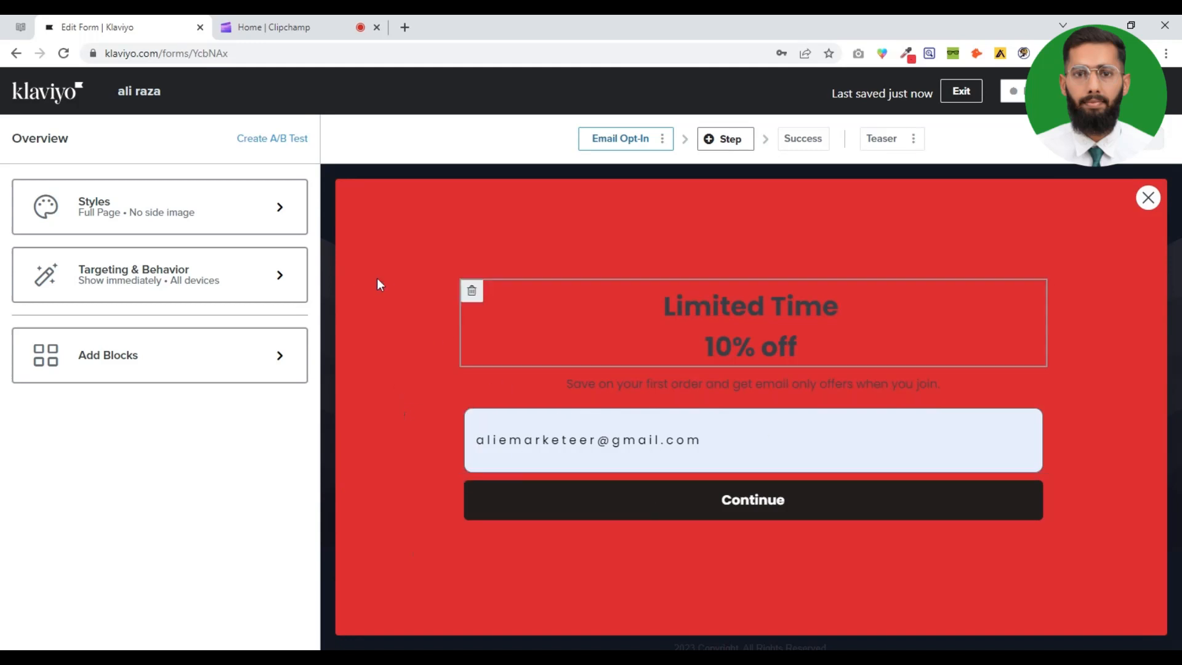
Set the form's background color to #B3E231 and its form type to Popup
left_click(157, 220)
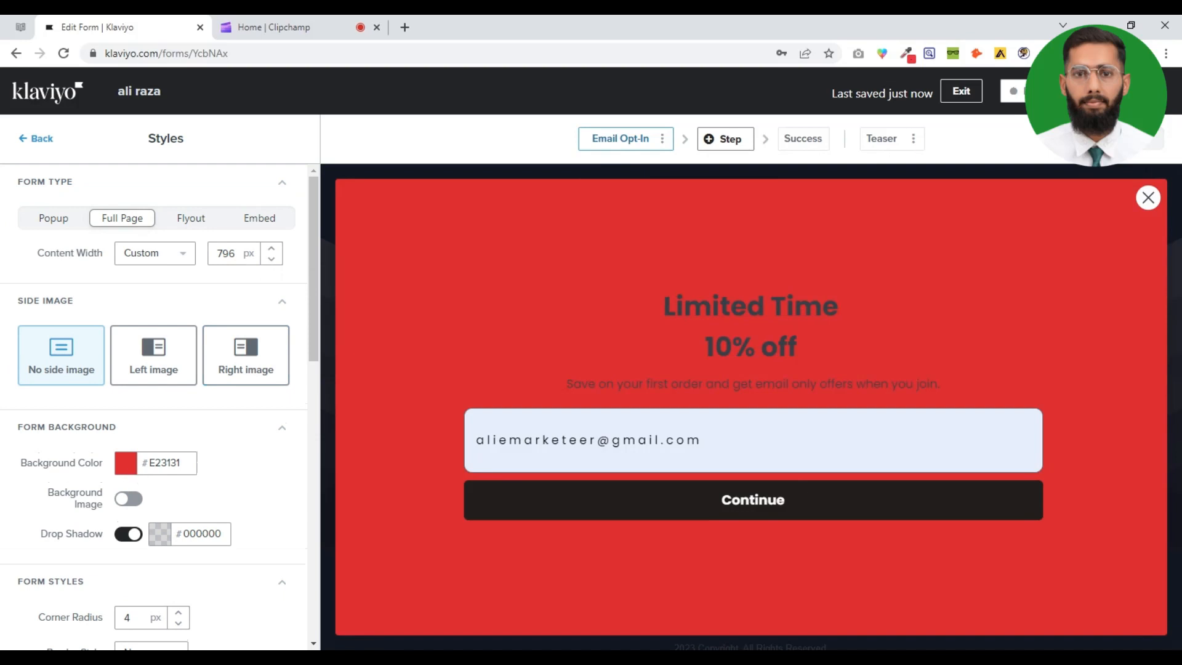
left_click(127, 466)
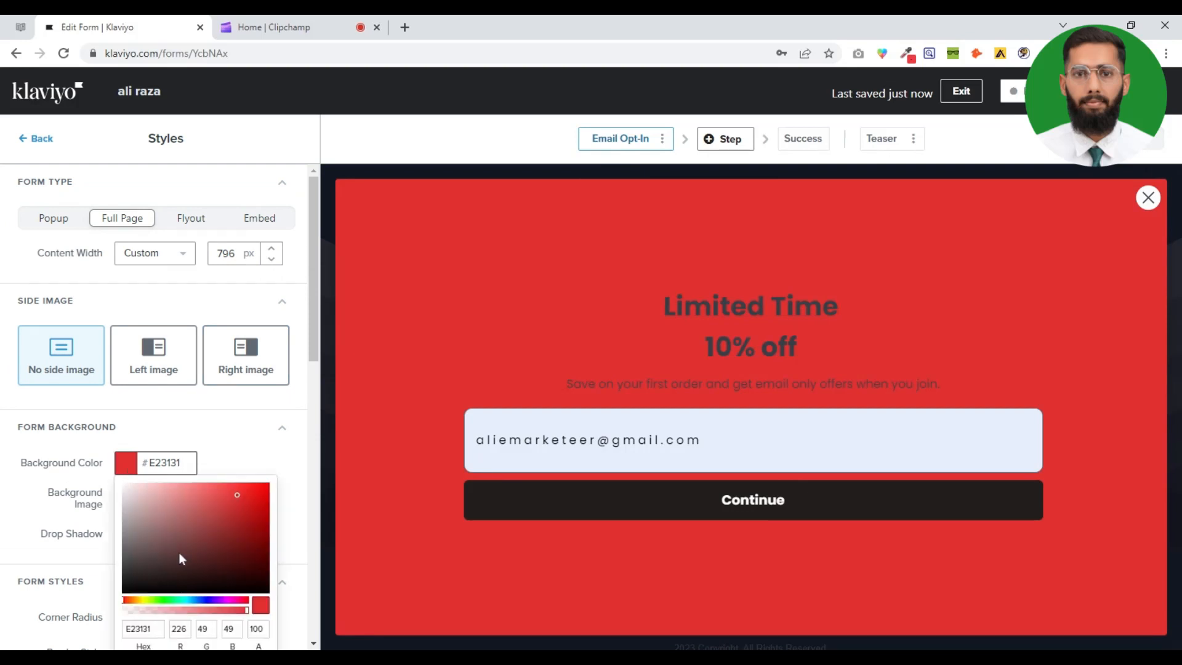
left_click(148, 599)
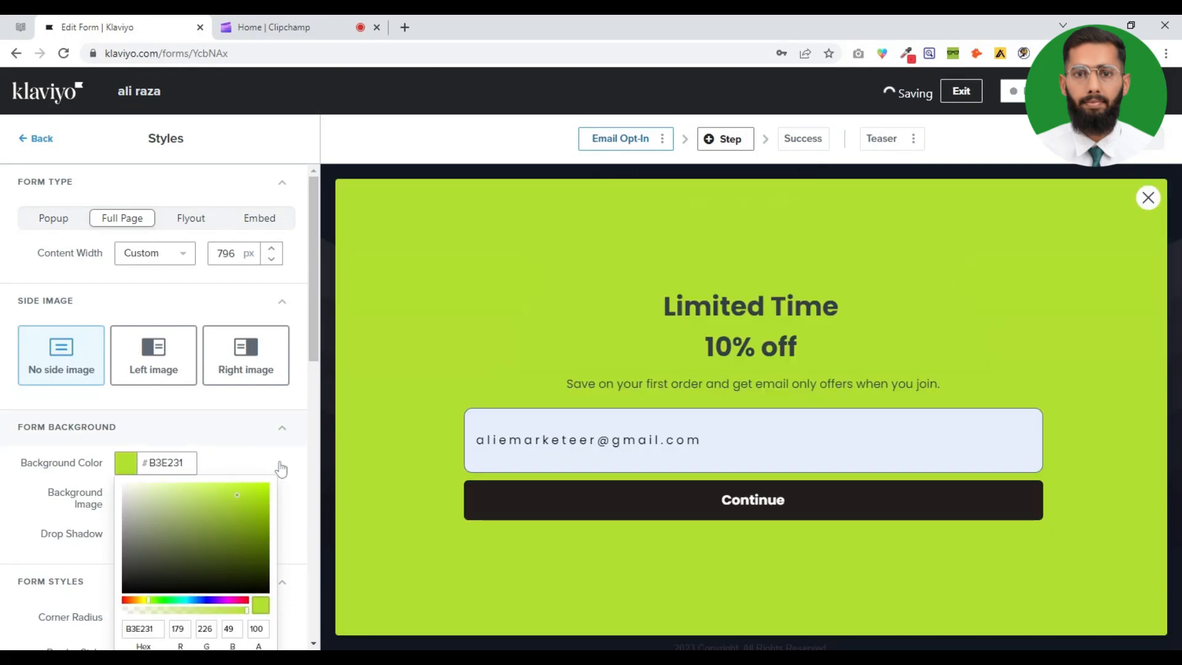
left_click(53, 218)
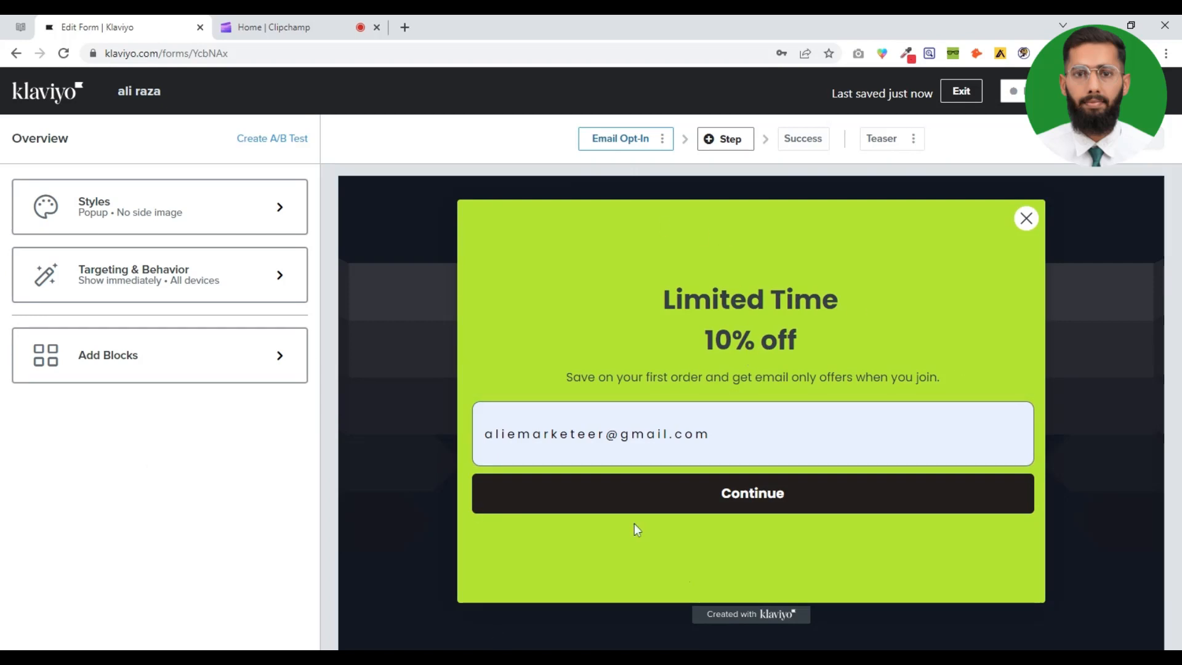
Start an A/B test on the sign-up form and name it "signup form || 5% vs 10%"
left_click(272, 139)
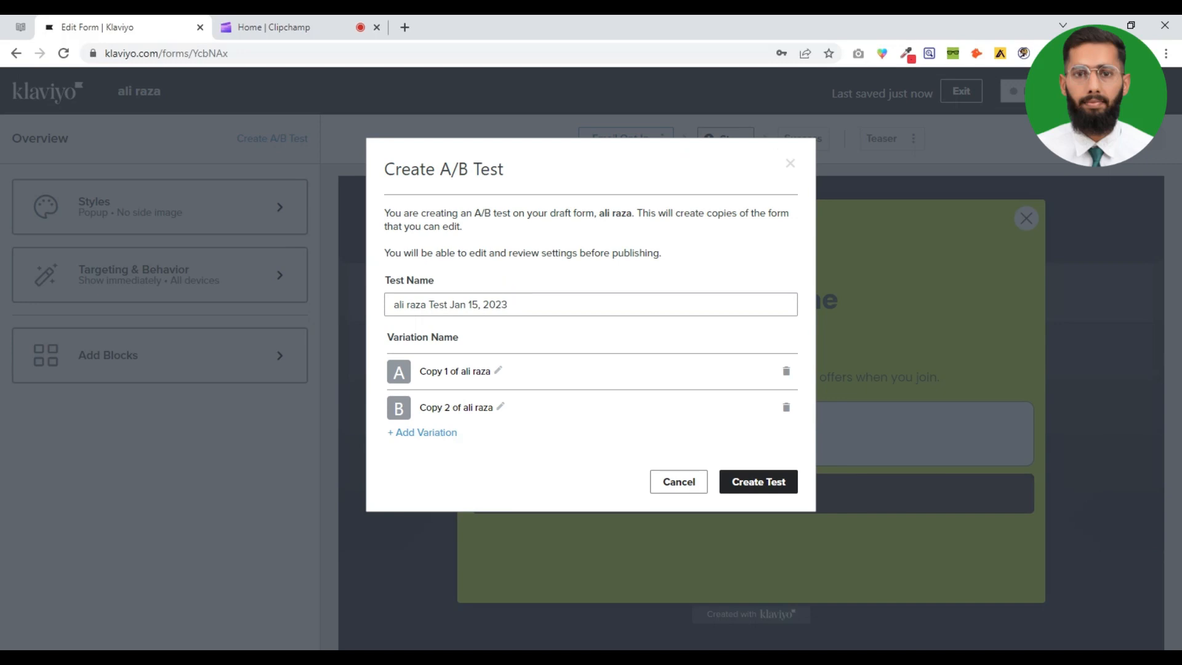
left_click_drag(508, 304, 394, 304)
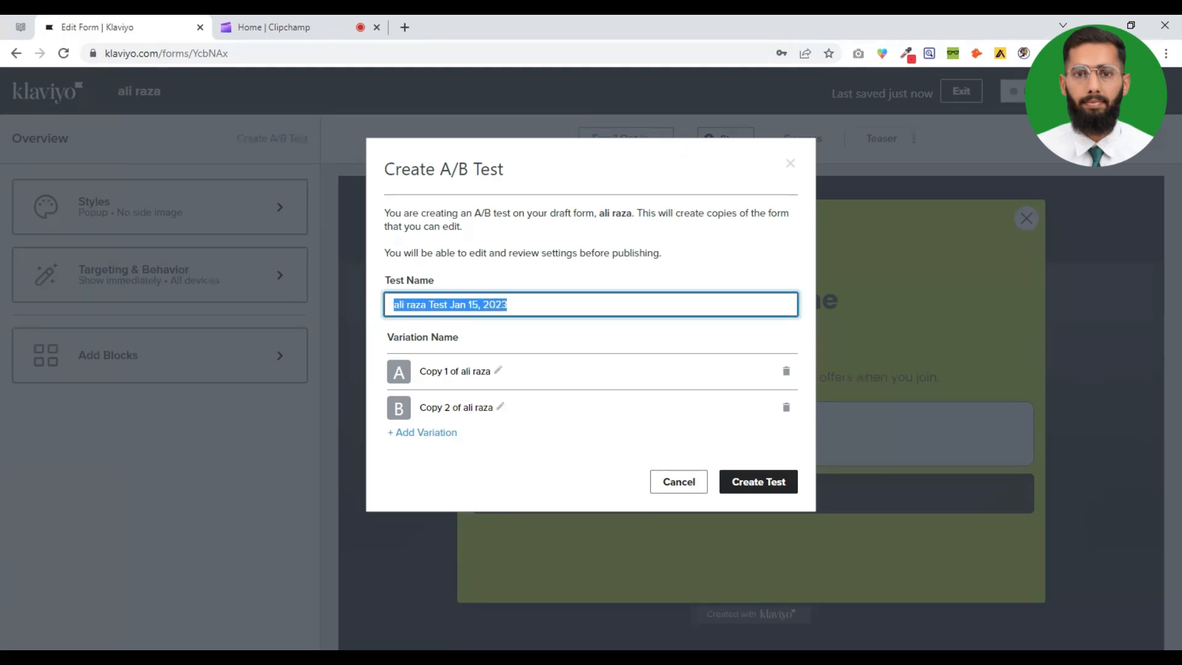
type("signup form ll 5% vs 10%")
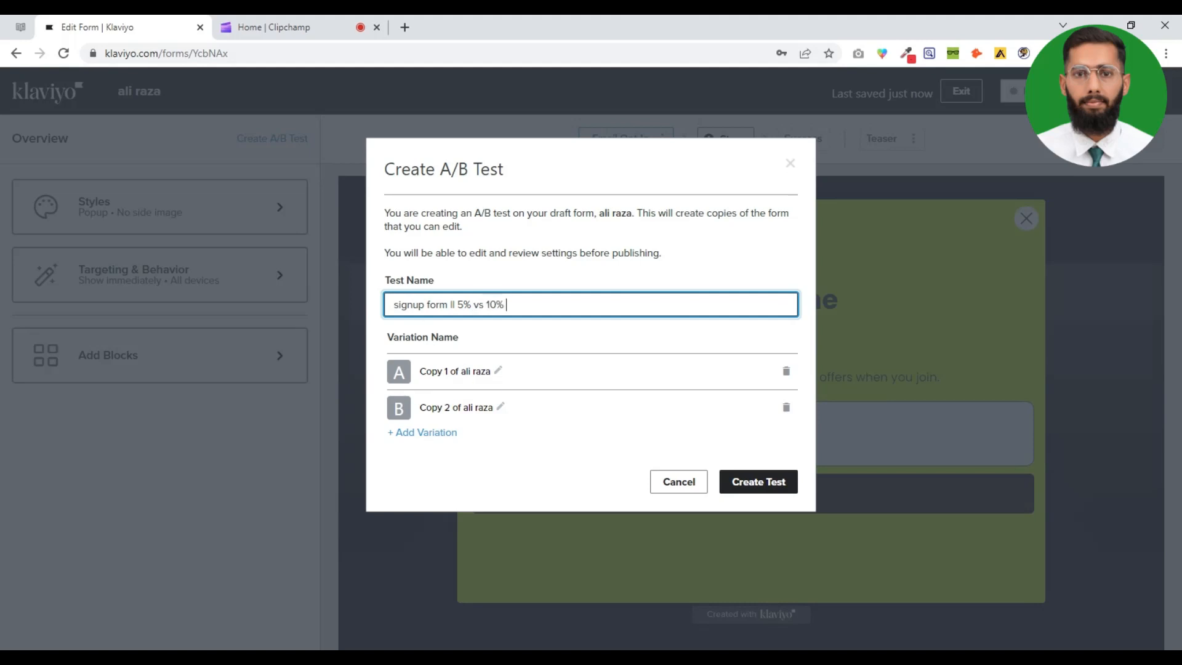
Rename the test's variation A as "10% off"
left_click(499, 377)
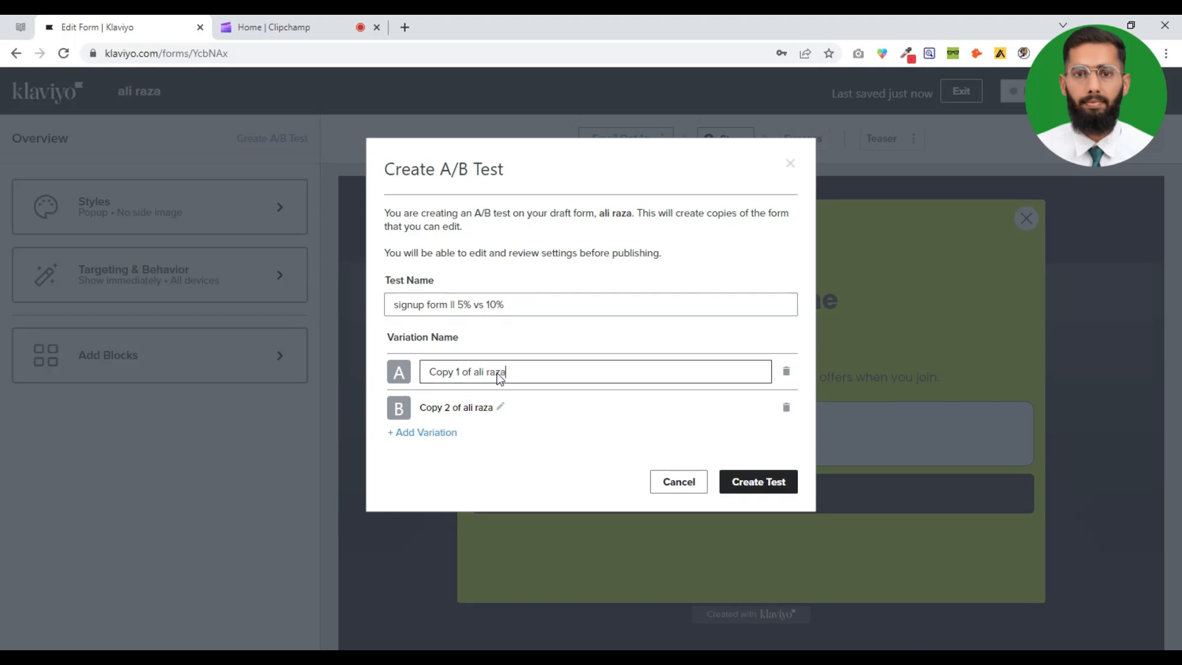
key("ctrl+a")
type("1")
key("Return")
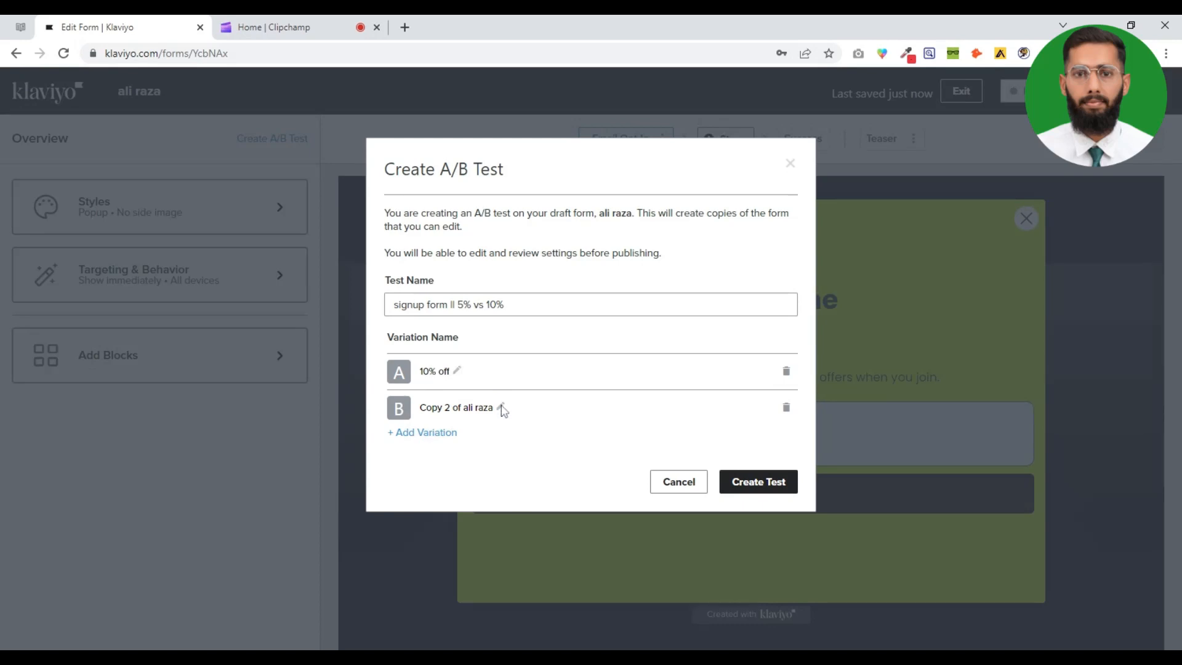
Rename variation B as "5% off" and create the A/B test
left_click(502, 408)
left_click_drag(506, 409, 434, 426)
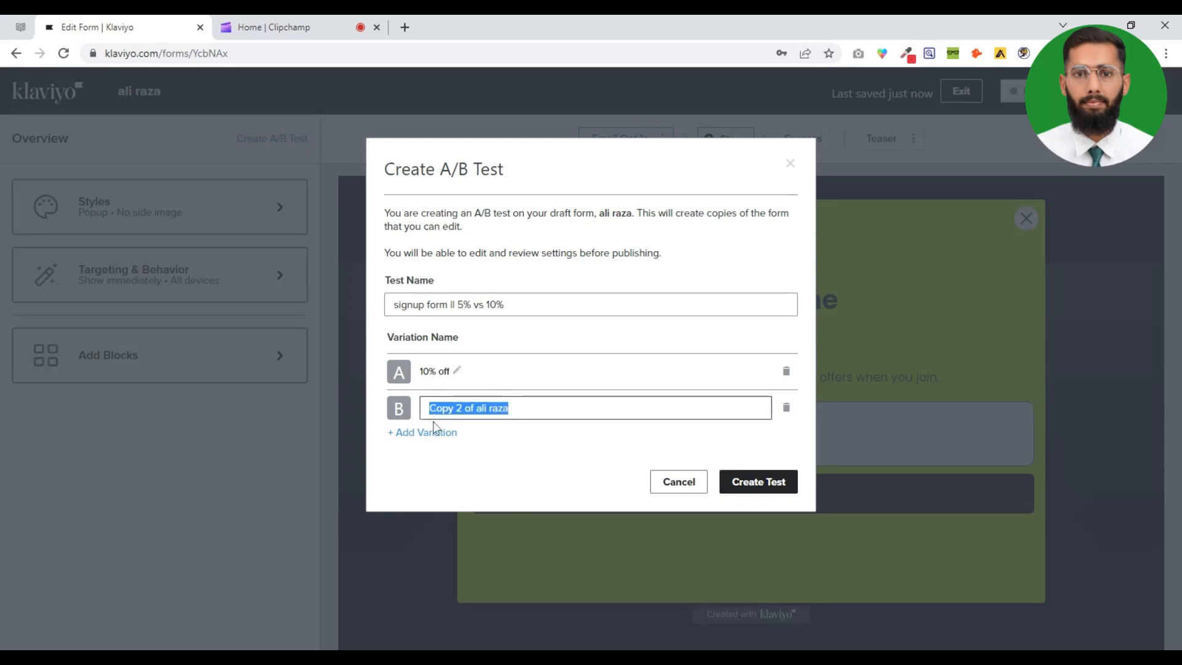
type("5")
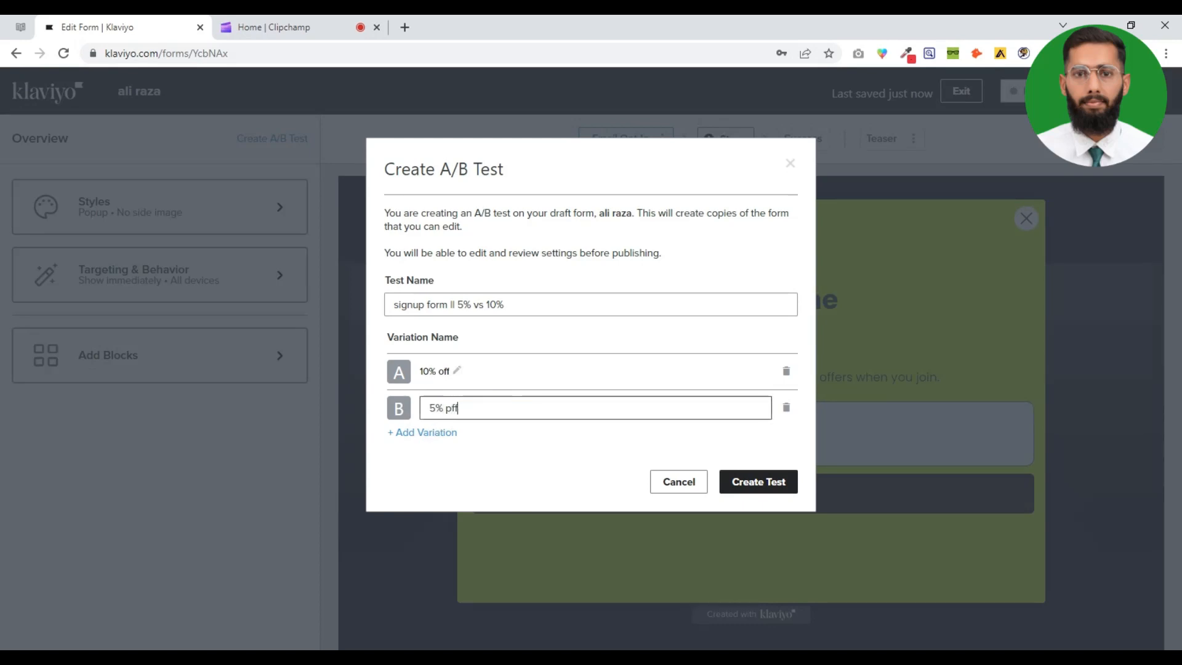
key("BackSpace")
key("BackSpace")
type("ff")
left_click(467, 469)
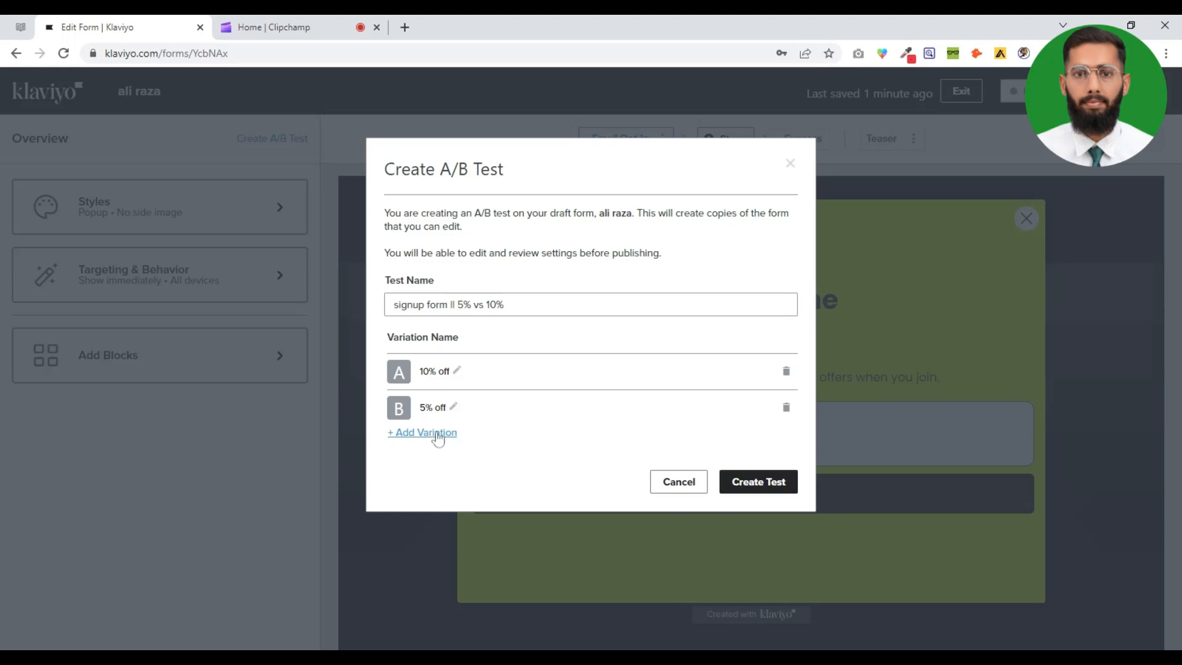
left_click(758, 476)
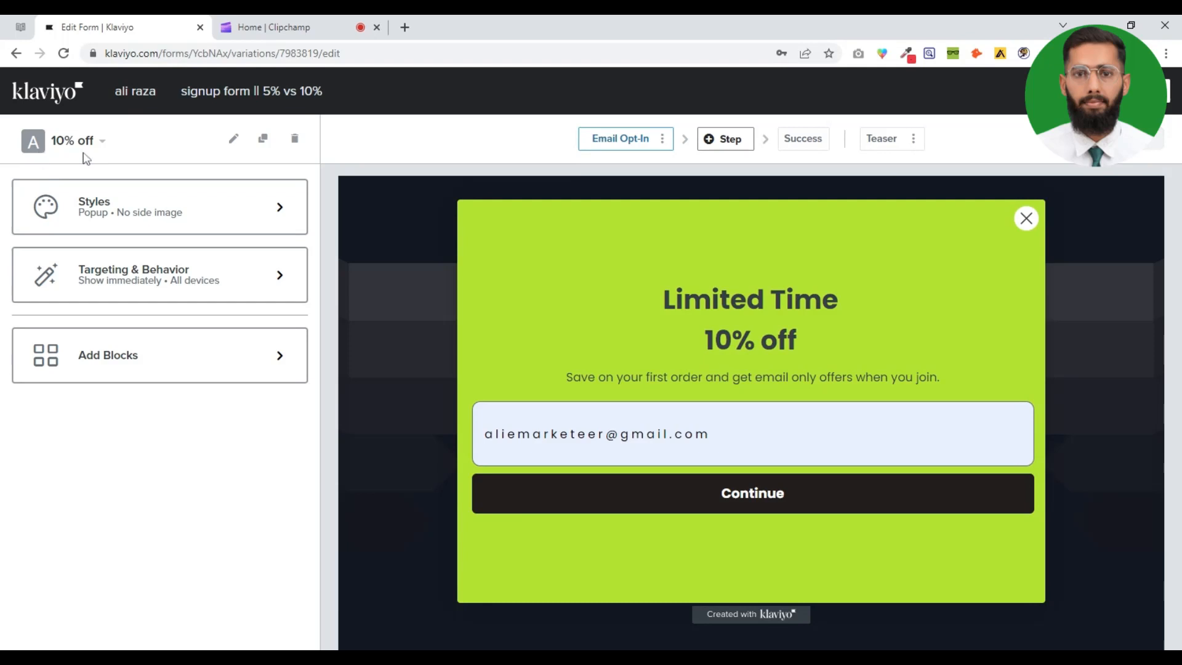
Switch to the "5% off" variation and change the offer in its headline to "5% off"
left_click(101, 147)
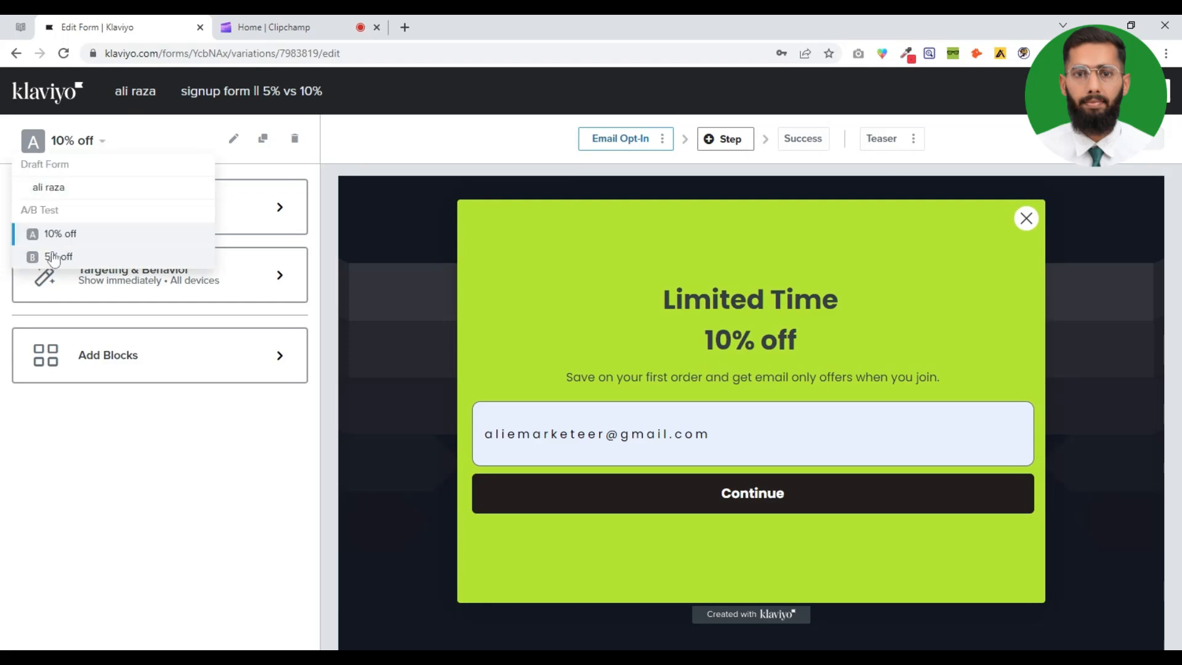
left_click(99, 437)
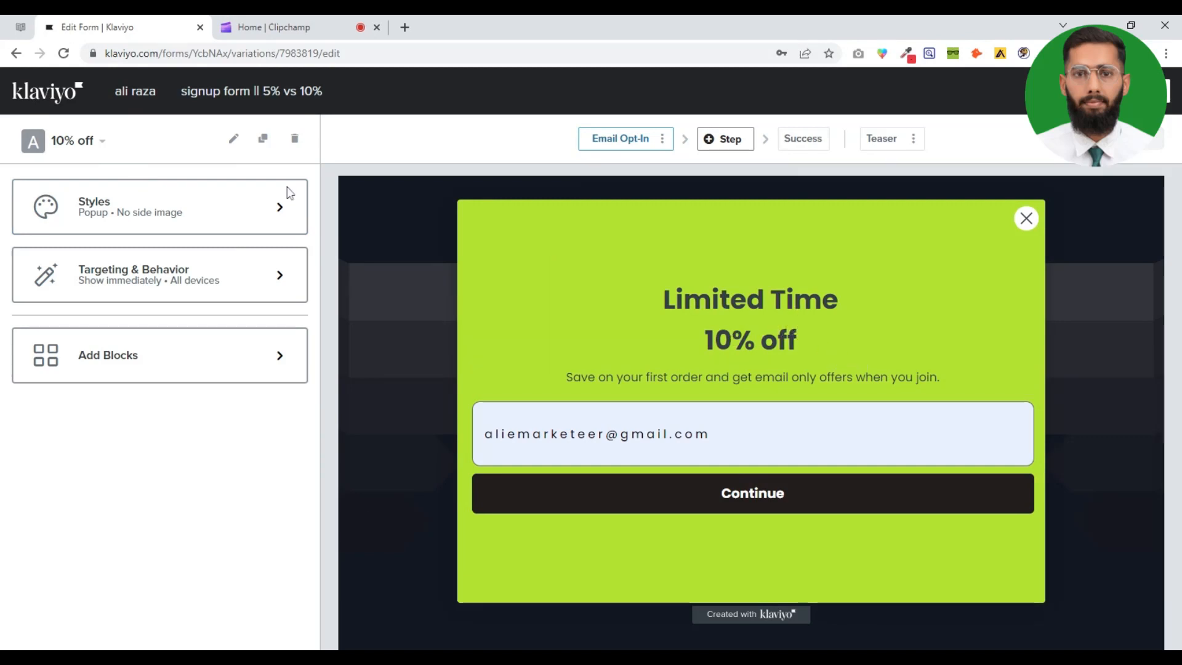
left_click(70, 142)
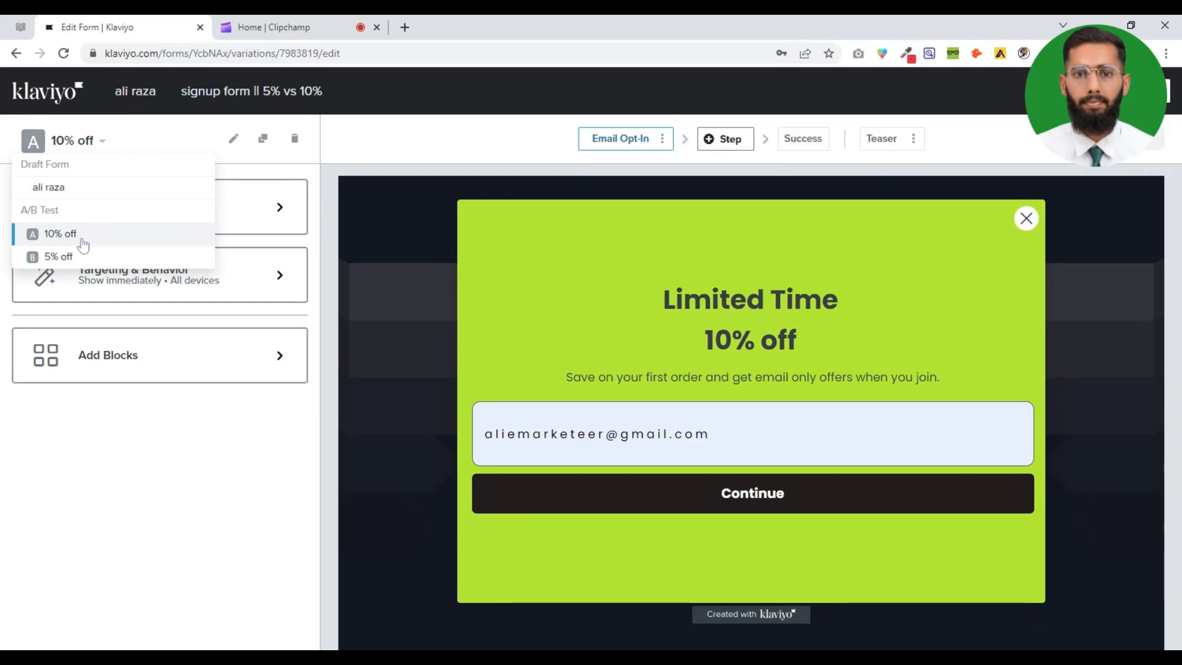
left_click(66, 260)
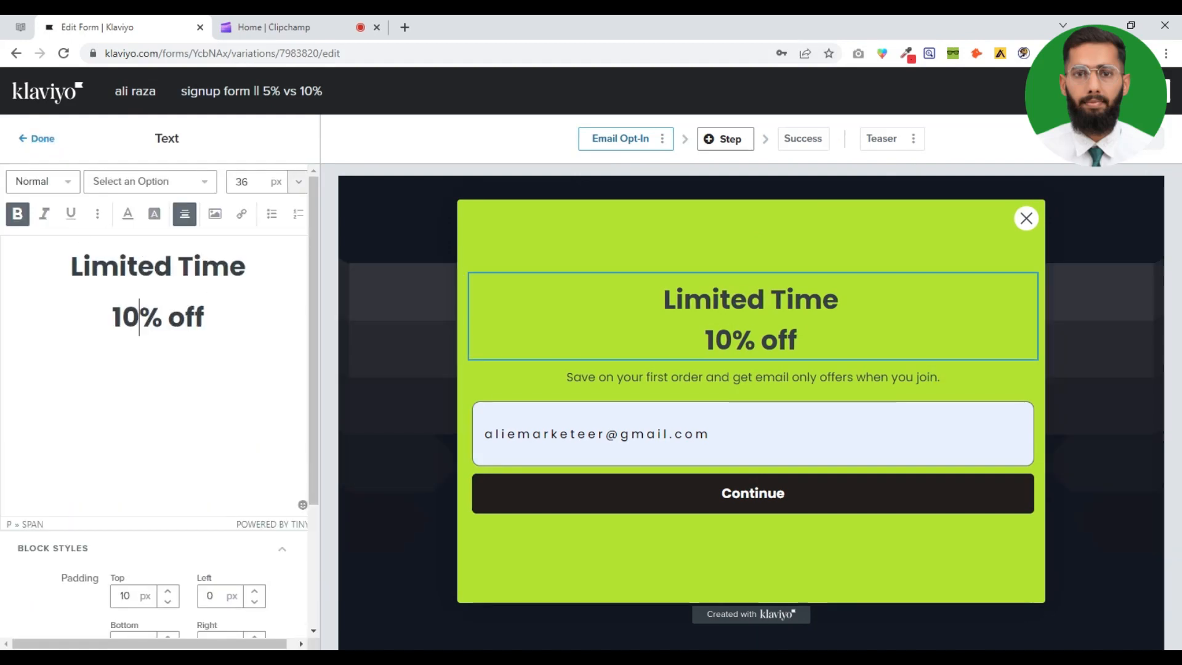
key("BackSpace")
key("BackSpace")
type("5")
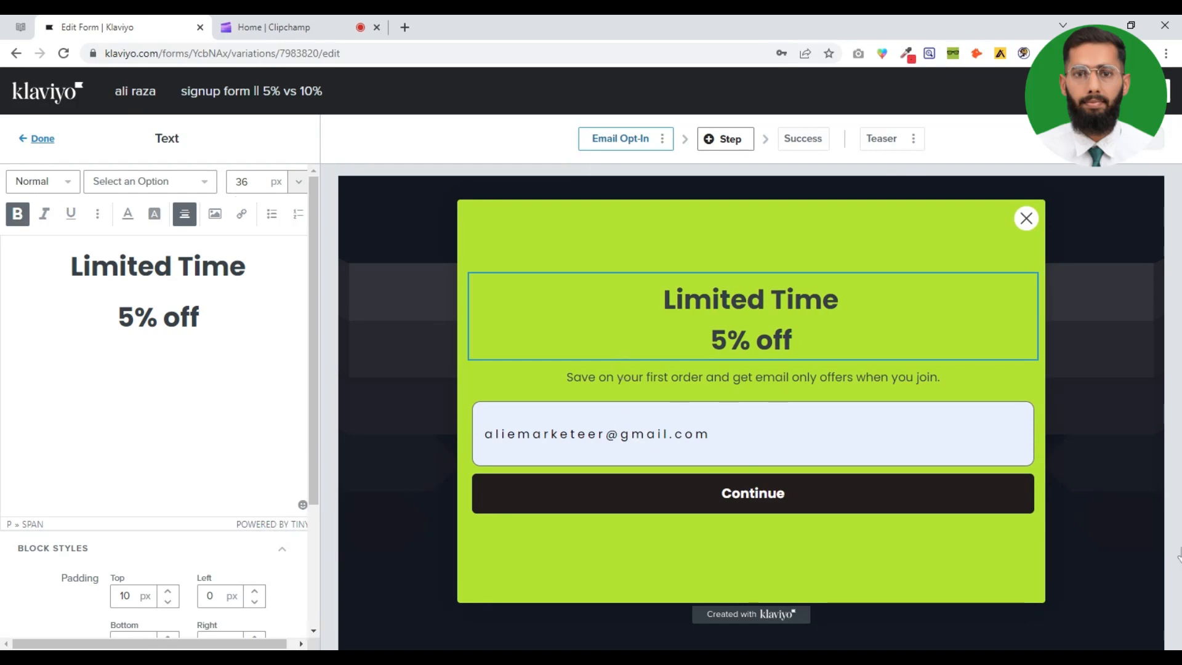
left_click(338, 399)
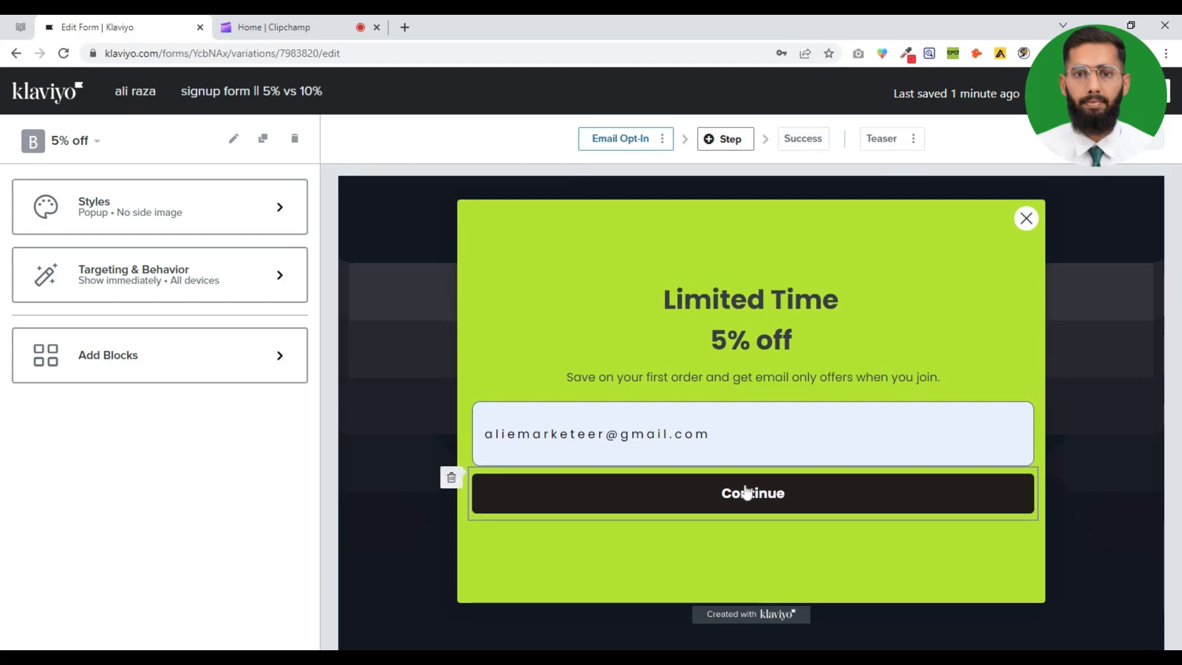
Add a hidden-field profile property named "popup offer" to the Continue button of the "5% off" variation
left_click(673, 483)
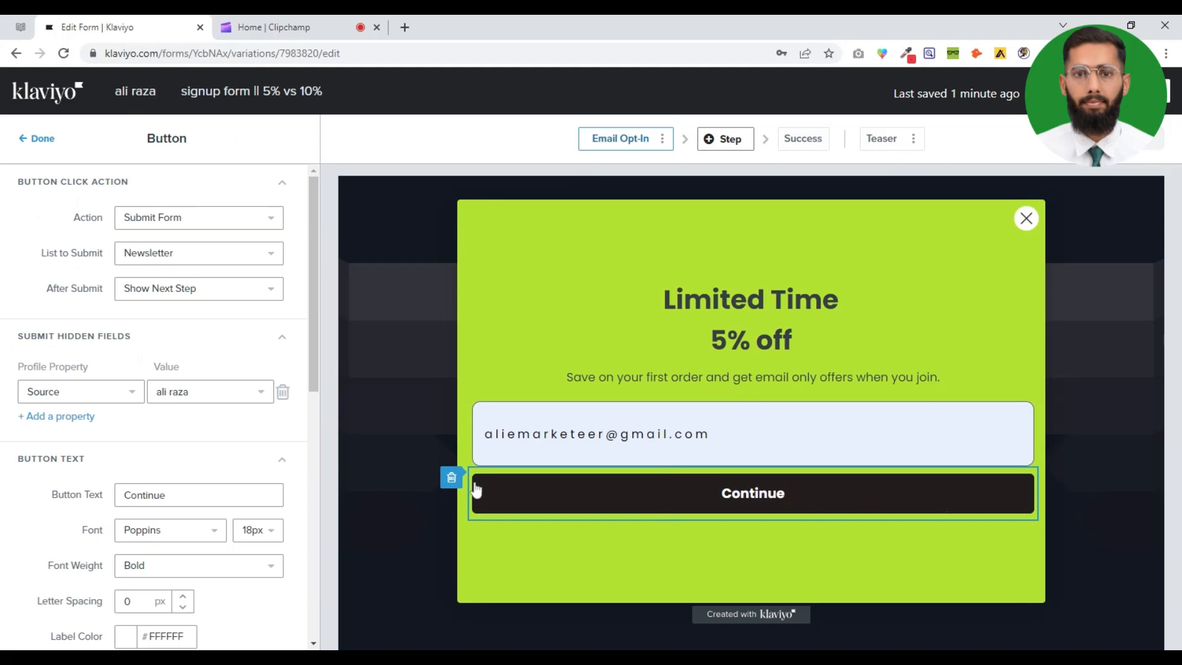
left_click(64, 417)
left_click(64, 426)
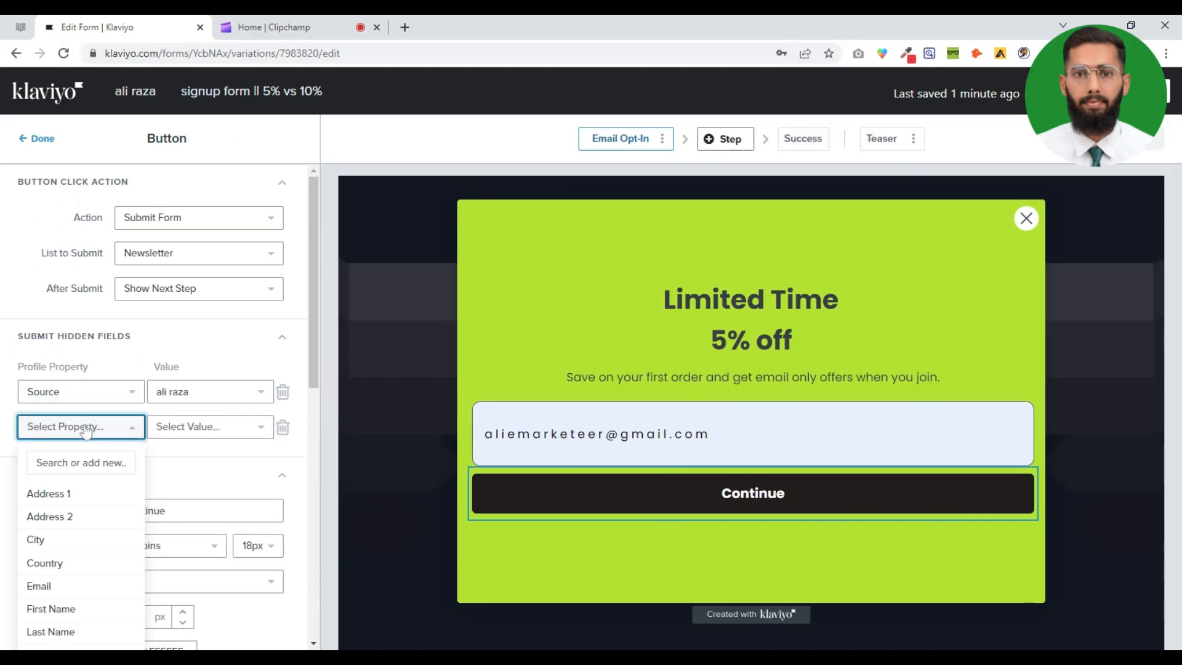
left_click(75, 466)
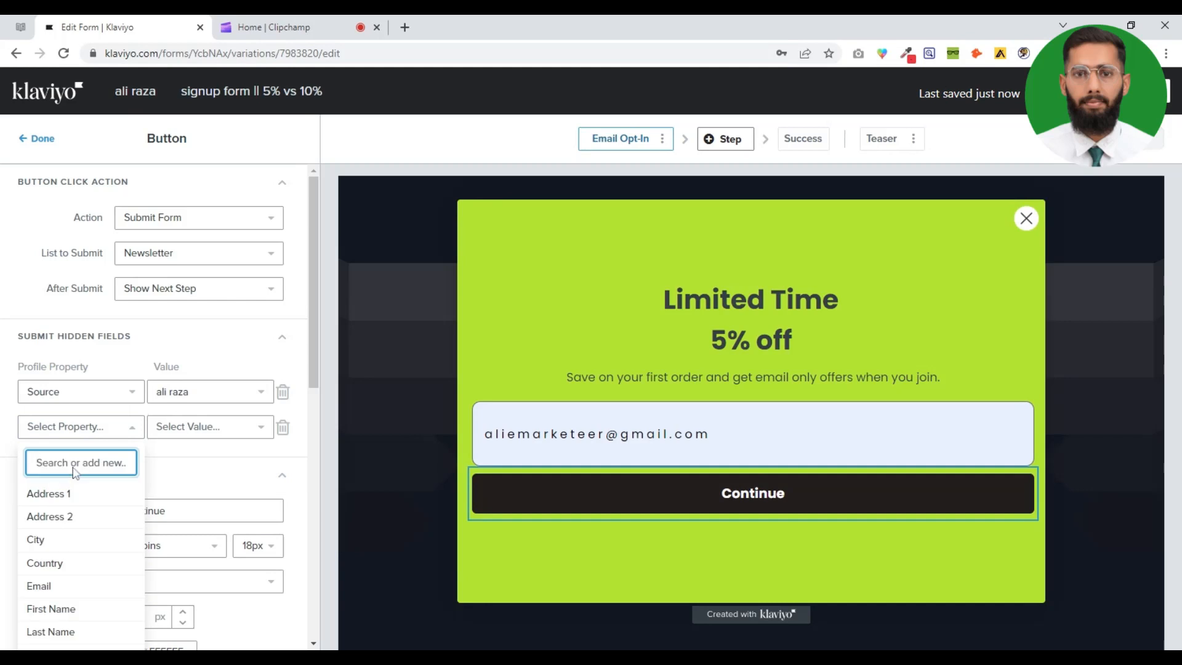
type("p")
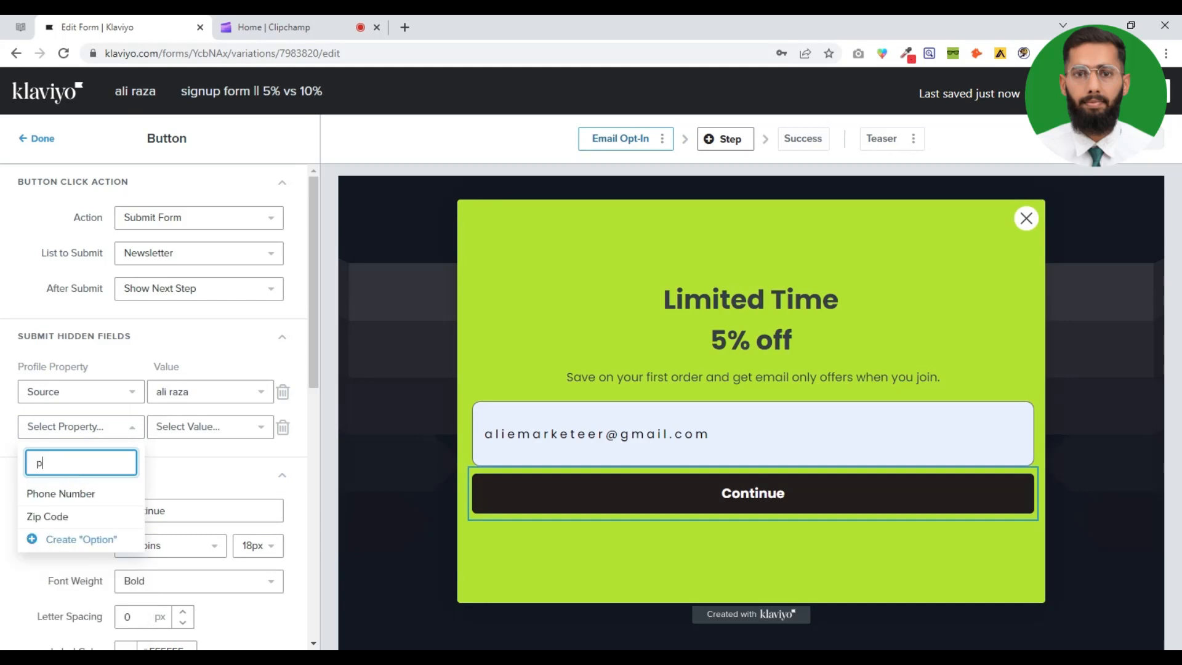
type("opup offer")
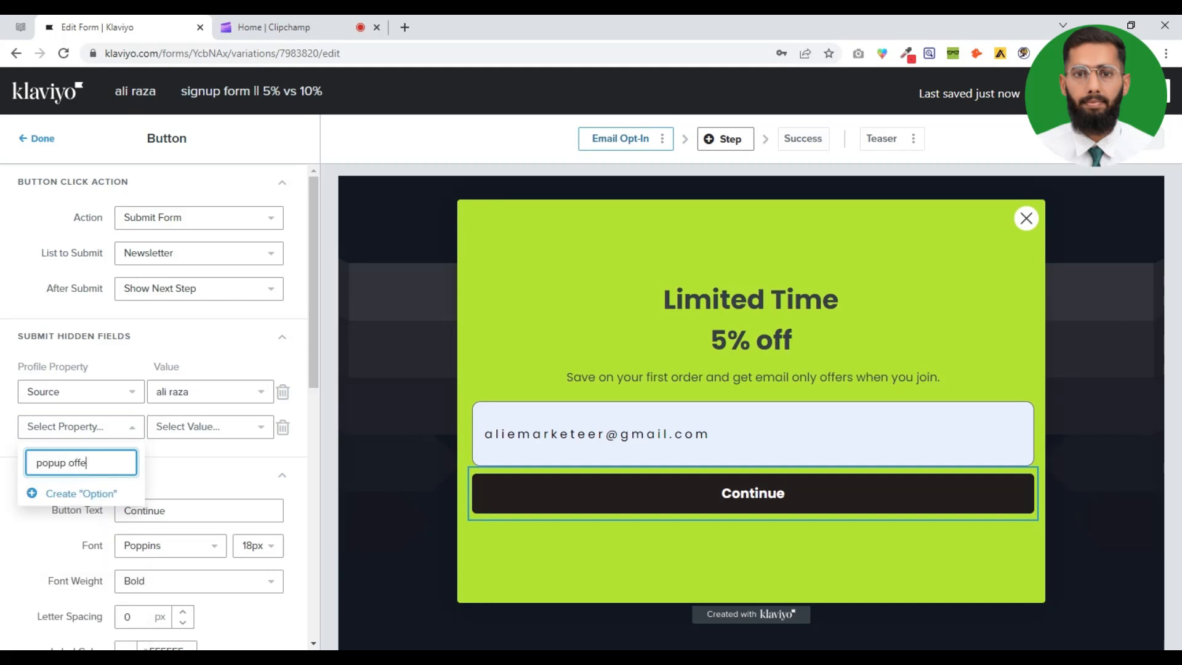
left_click(73, 498)
Create "5% Offer" as the value of the popup offer property and finish editing the button
left_click(197, 428)
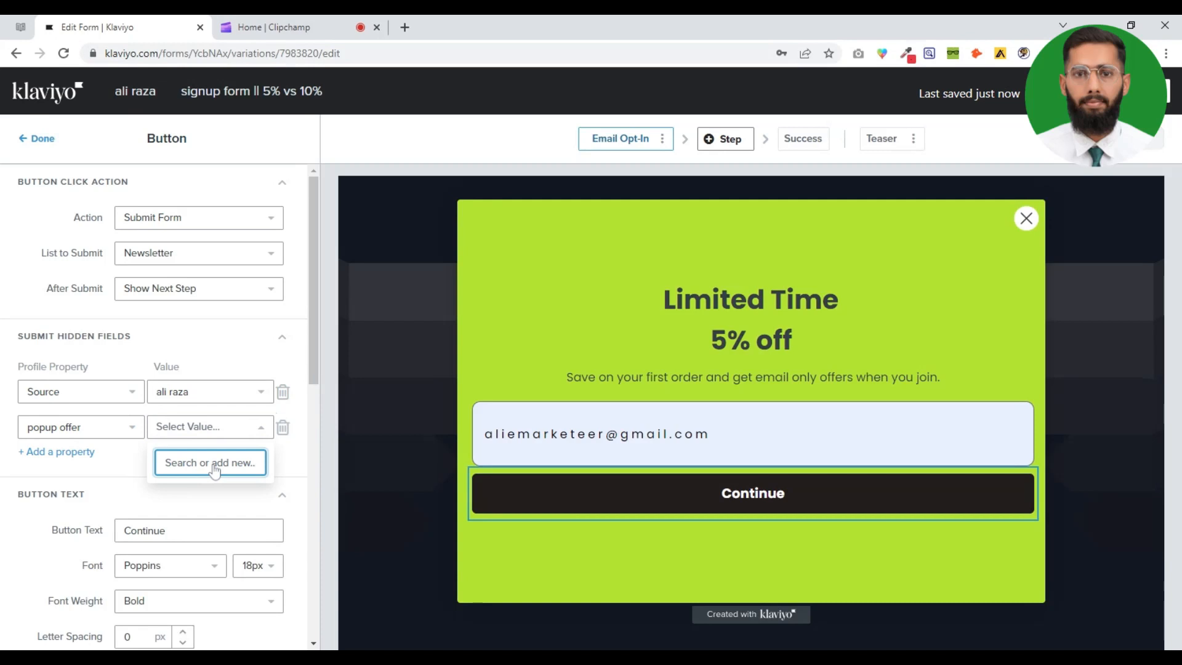
type("5%")
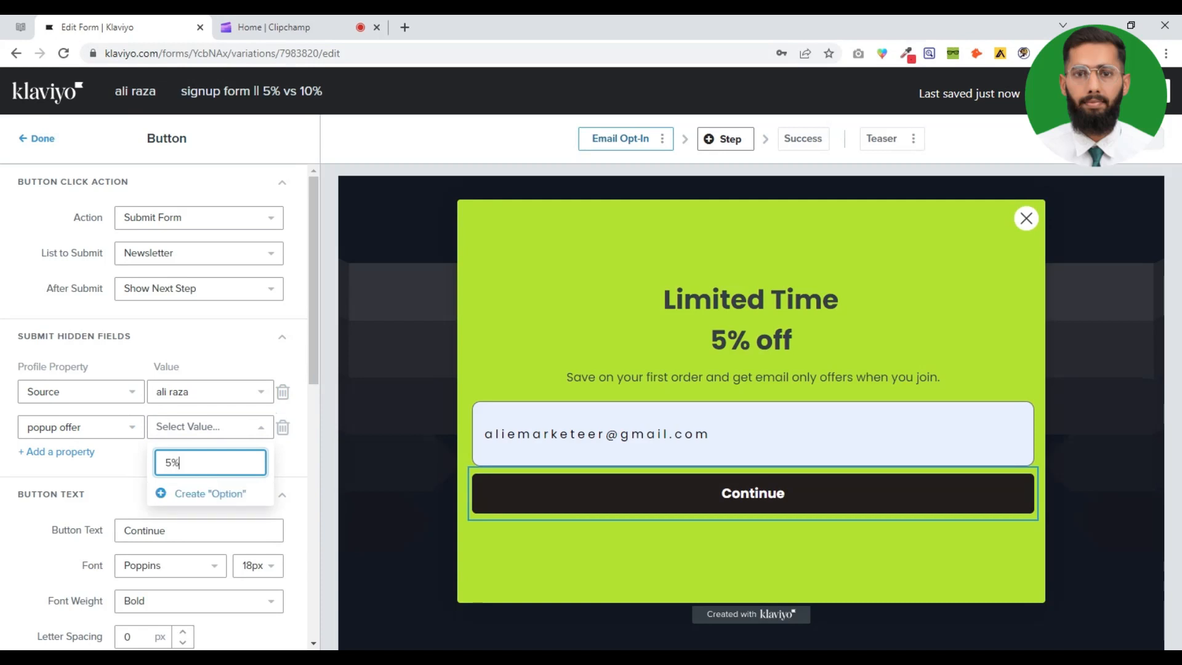
type("off")
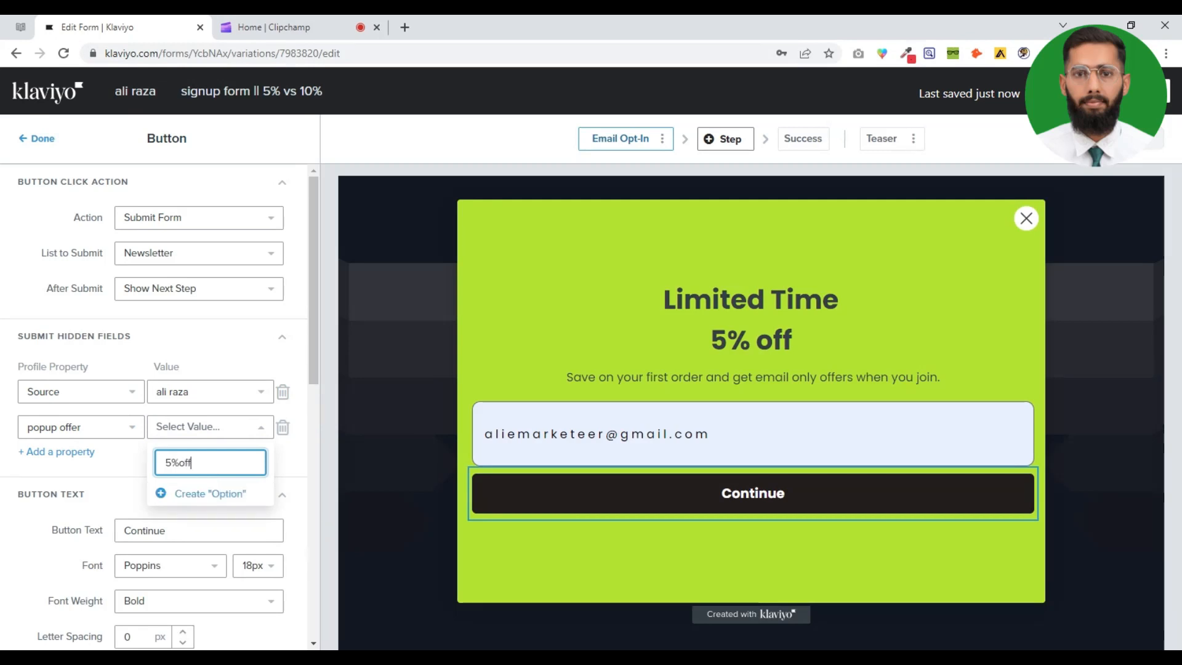
key("BackSpace")
key("BackSpace")
key("BackSpace")
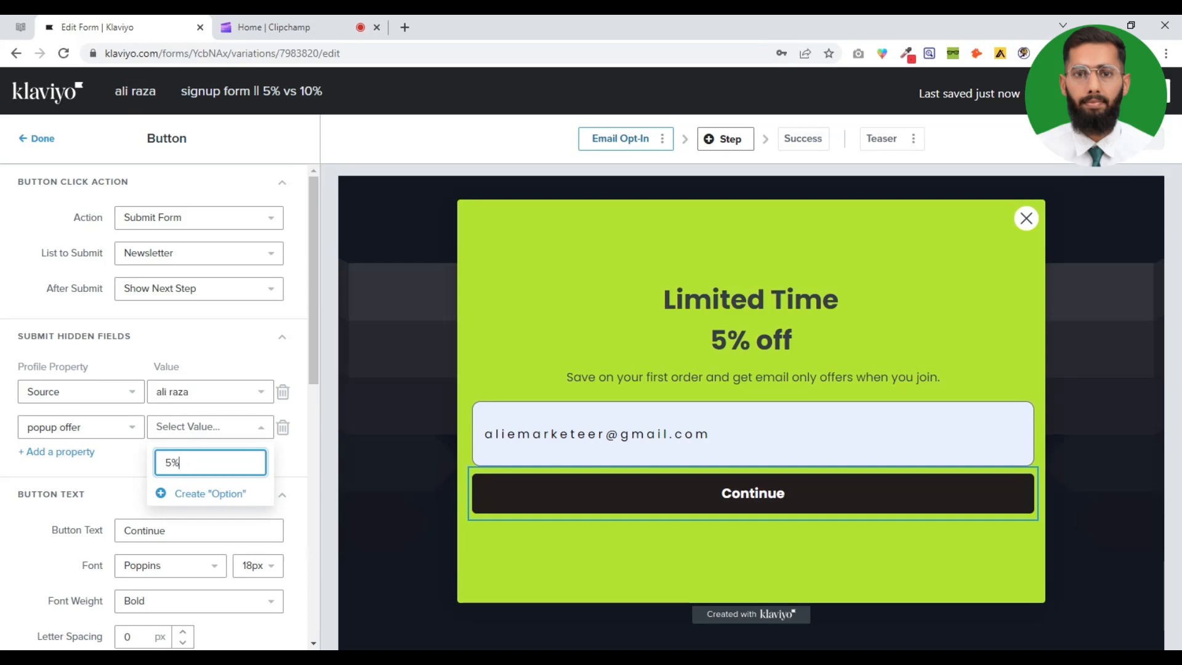
type("Offer")
left_click(185, 493)
left_click(277, 463)
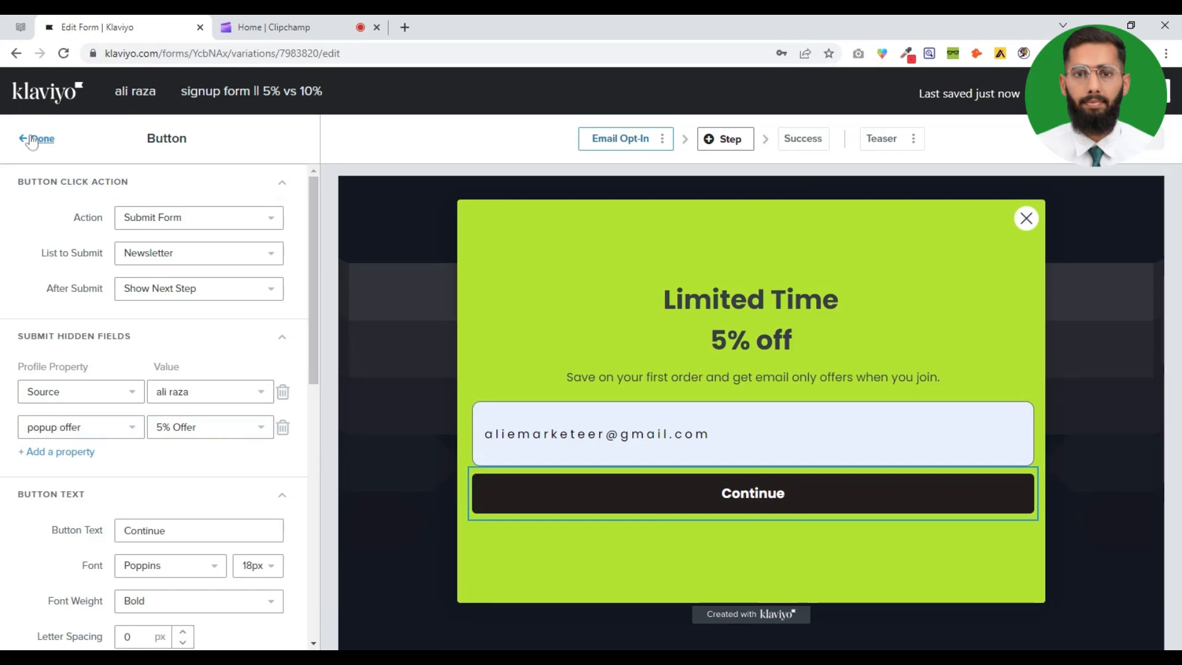
left_click(519, 284)
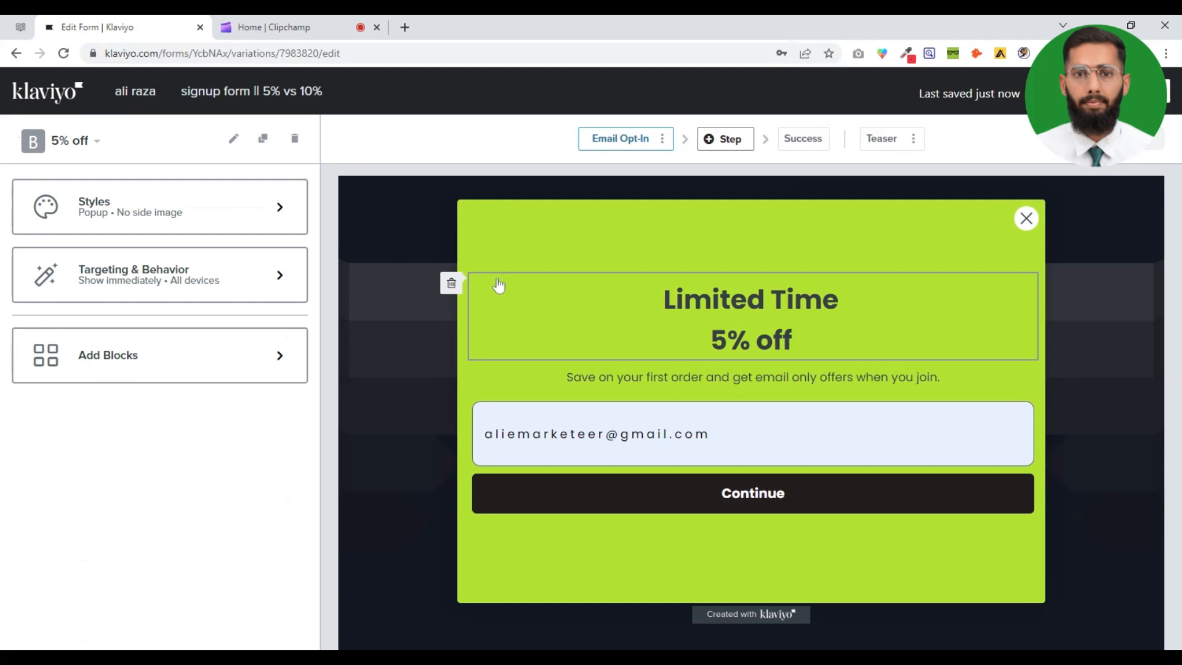
Switch to the "10% off" variation and add an empty hidden-field property row to its Continue button
left_click(85, 143)
left_click(60, 233)
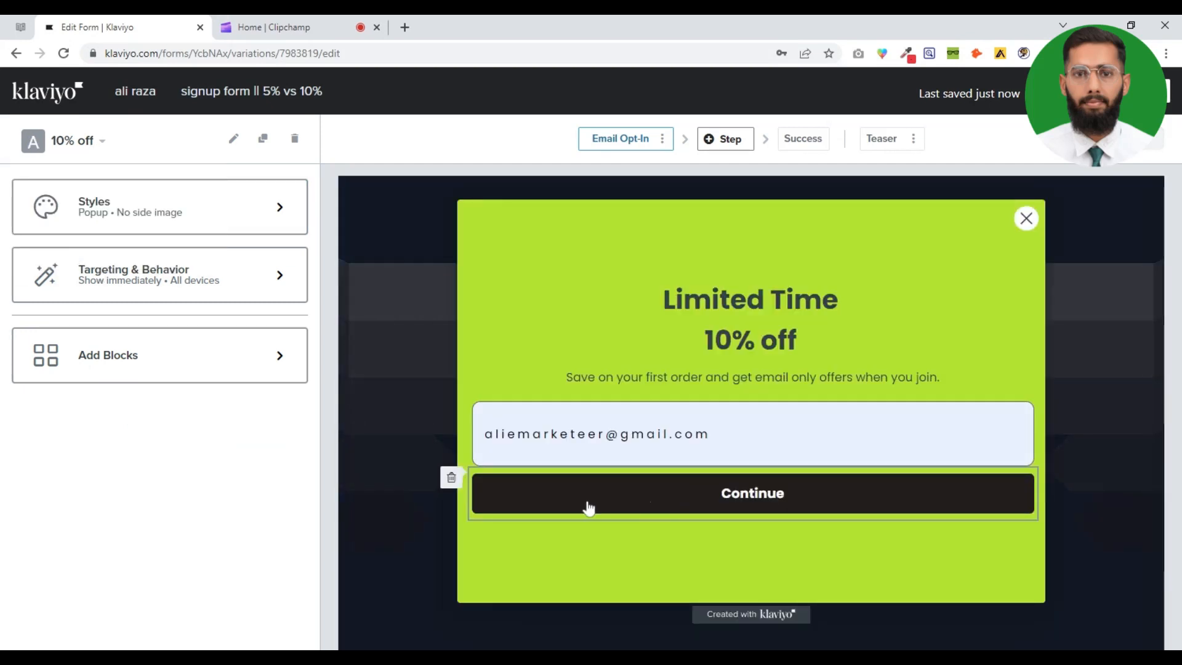
left_click(587, 506)
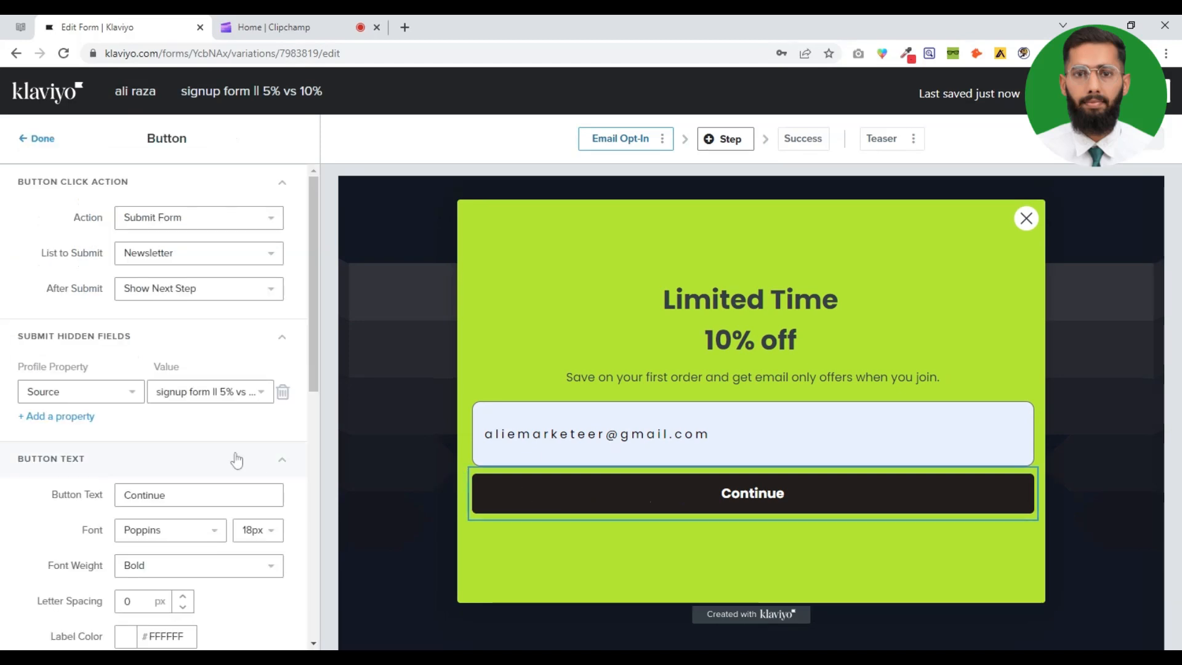
left_click(83, 419)
left_click(65, 432)
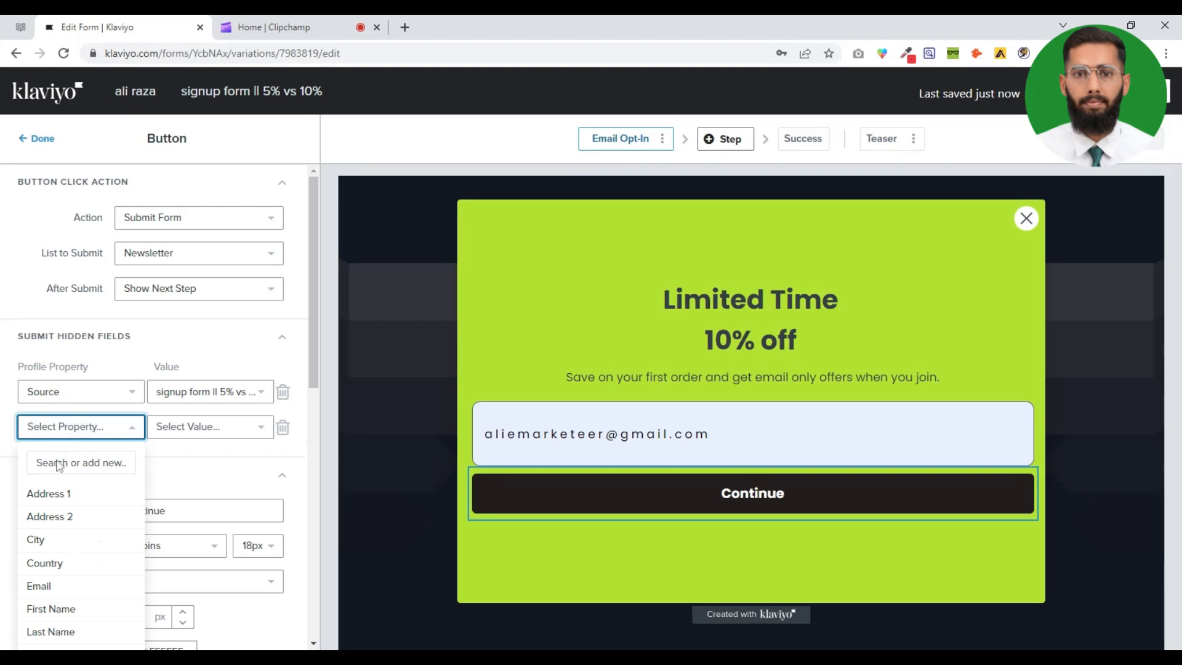
left_click(59, 464)
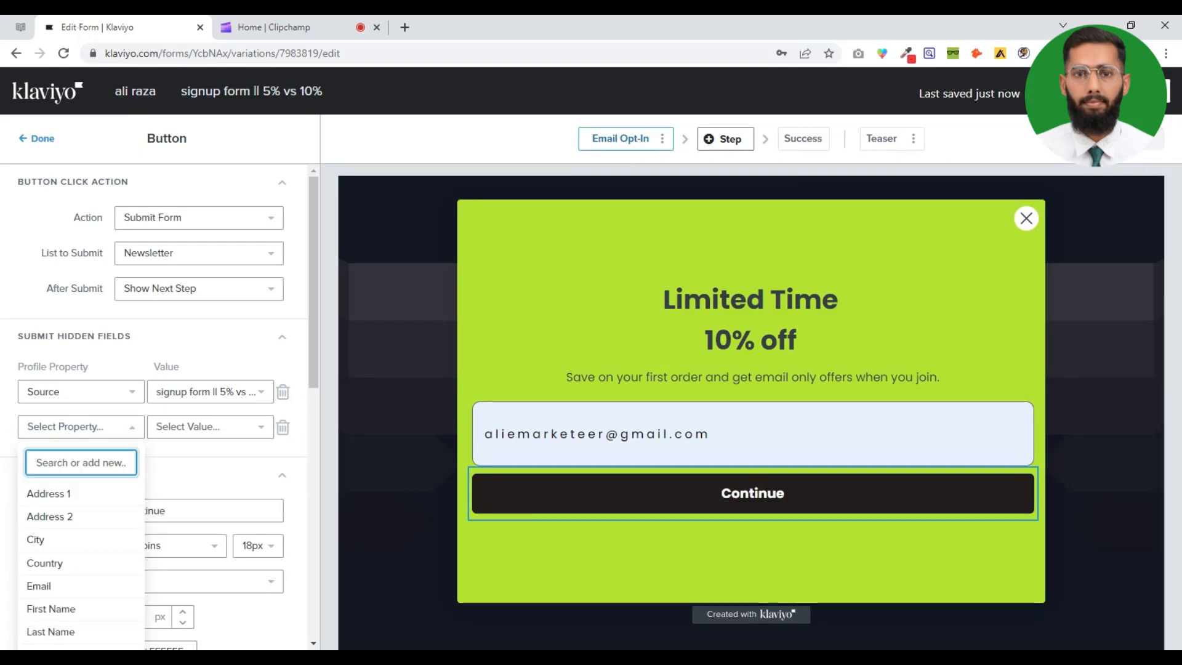
left_click(16, 311)
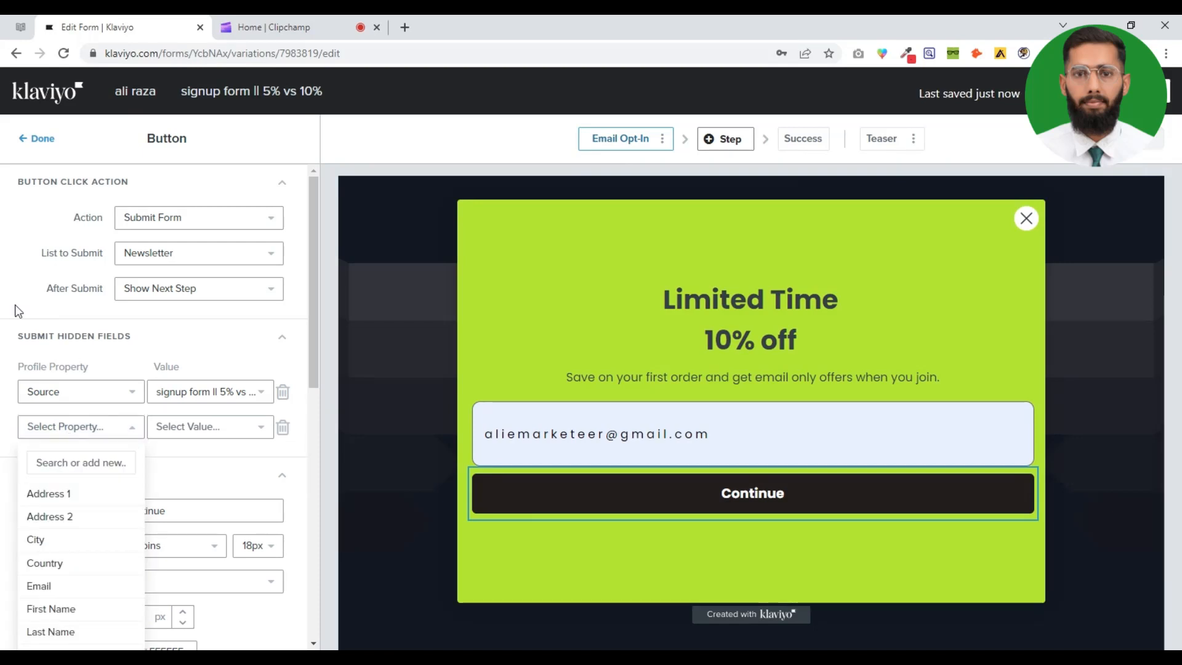
left_click(41, 140)
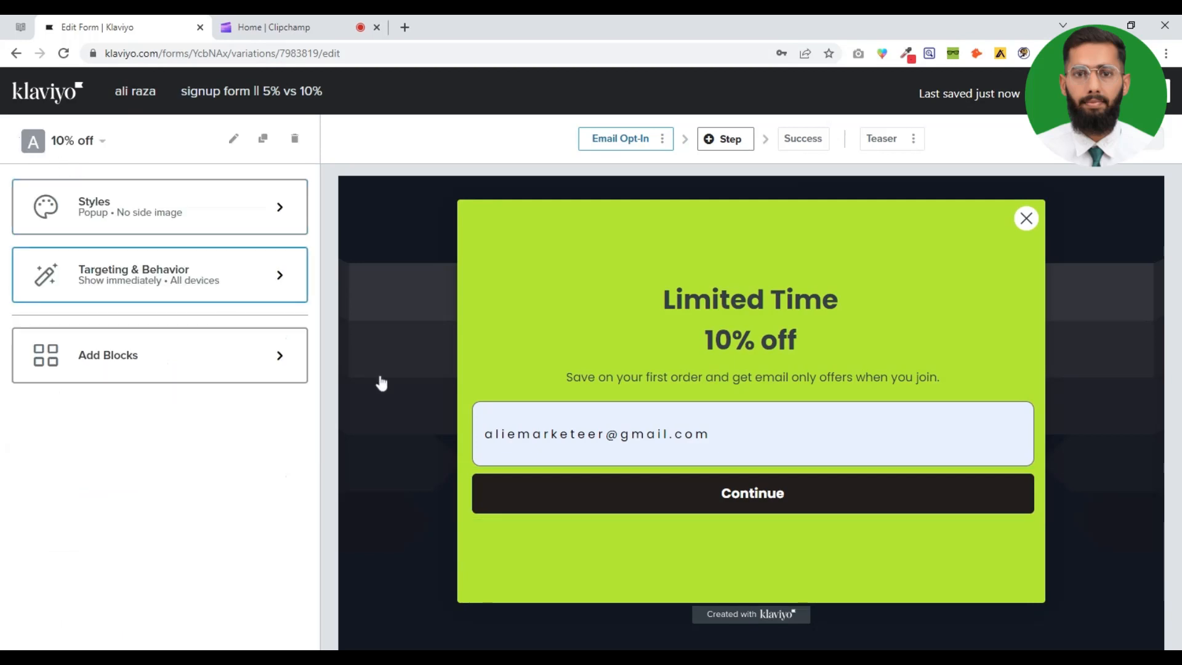
Review the hidden-field property name used on the Continue button of the "5% off" variation
left_click(70, 145)
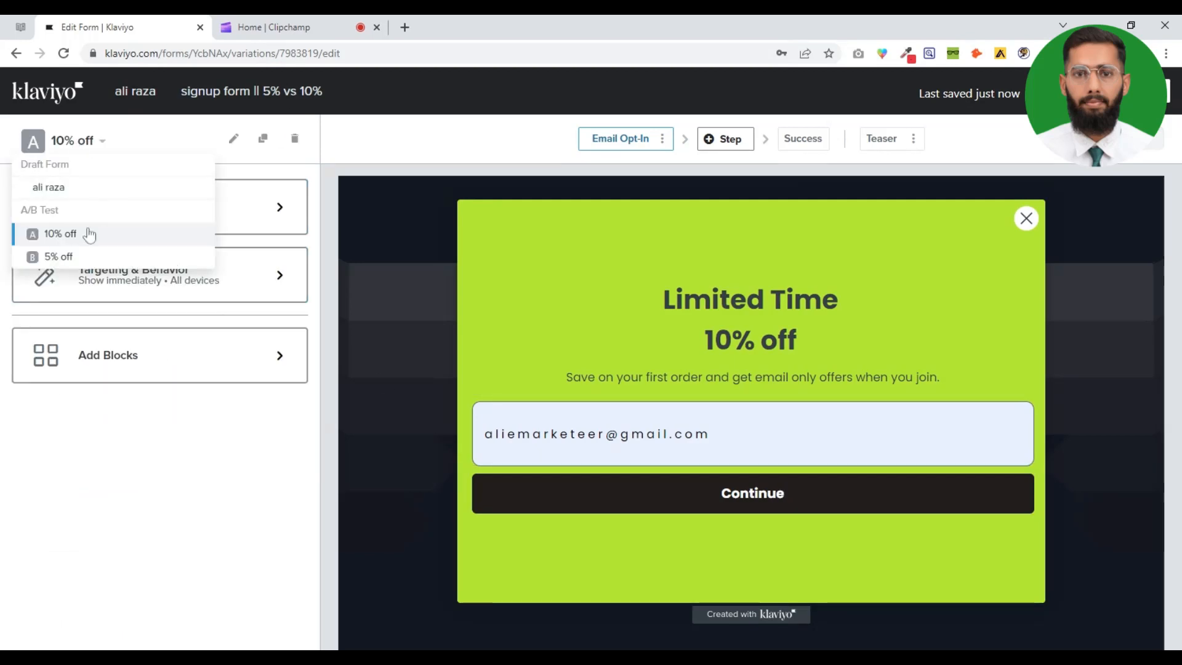
left_click(56, 257)
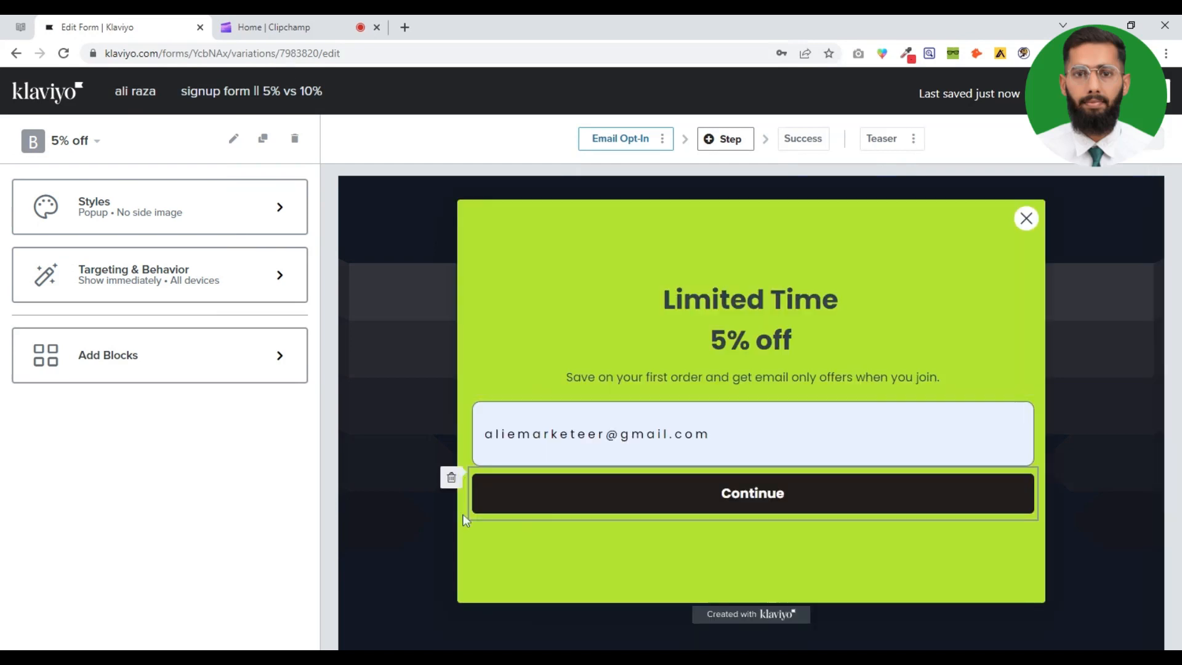
left_click(564, 498)
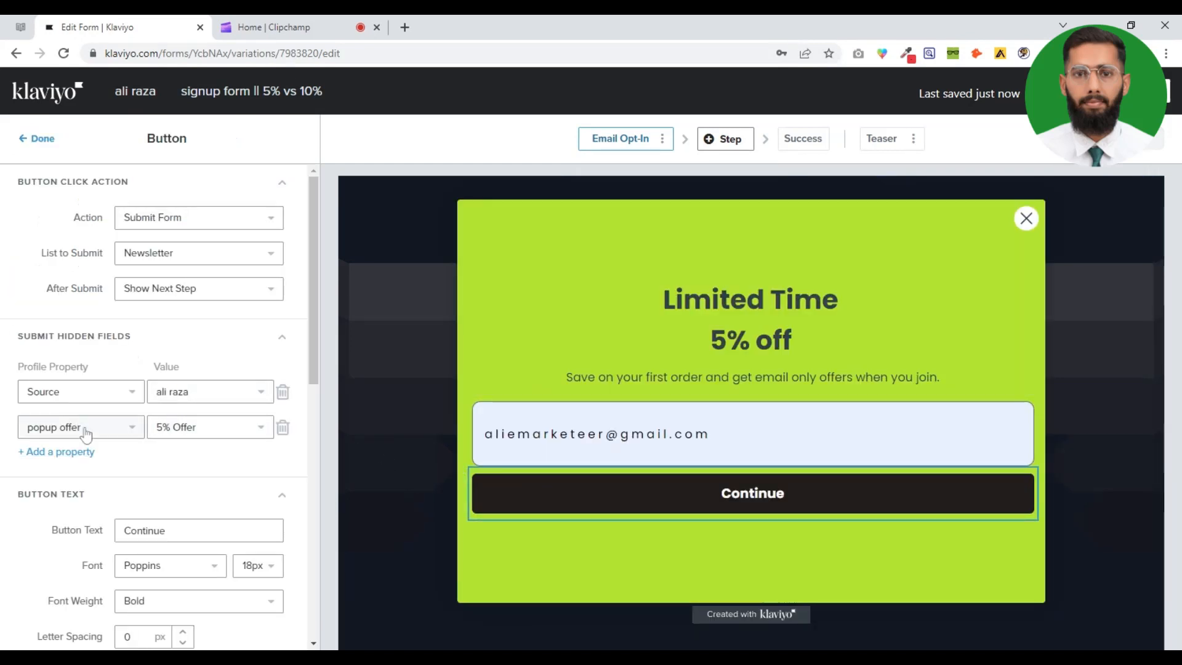
left_click(43, 140)
Return to the "10% off" variation and set the Continue button's empty hidden-field property to a new property "Popup Offer"
left_click(68, 140)
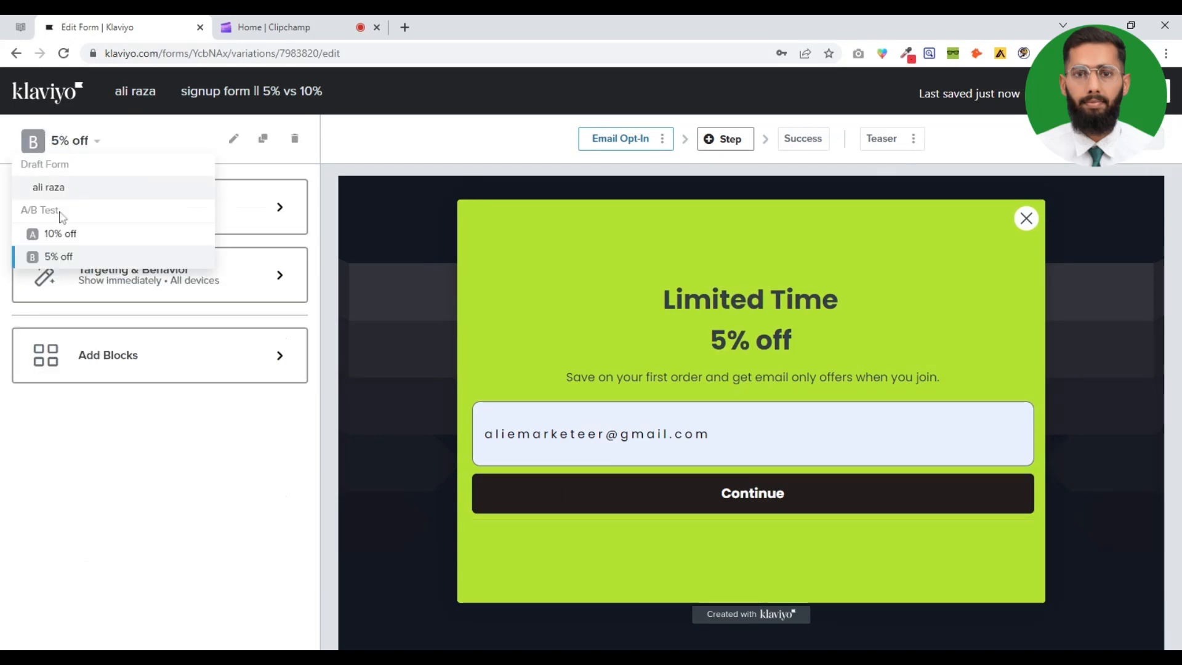
left_click(57, 235)
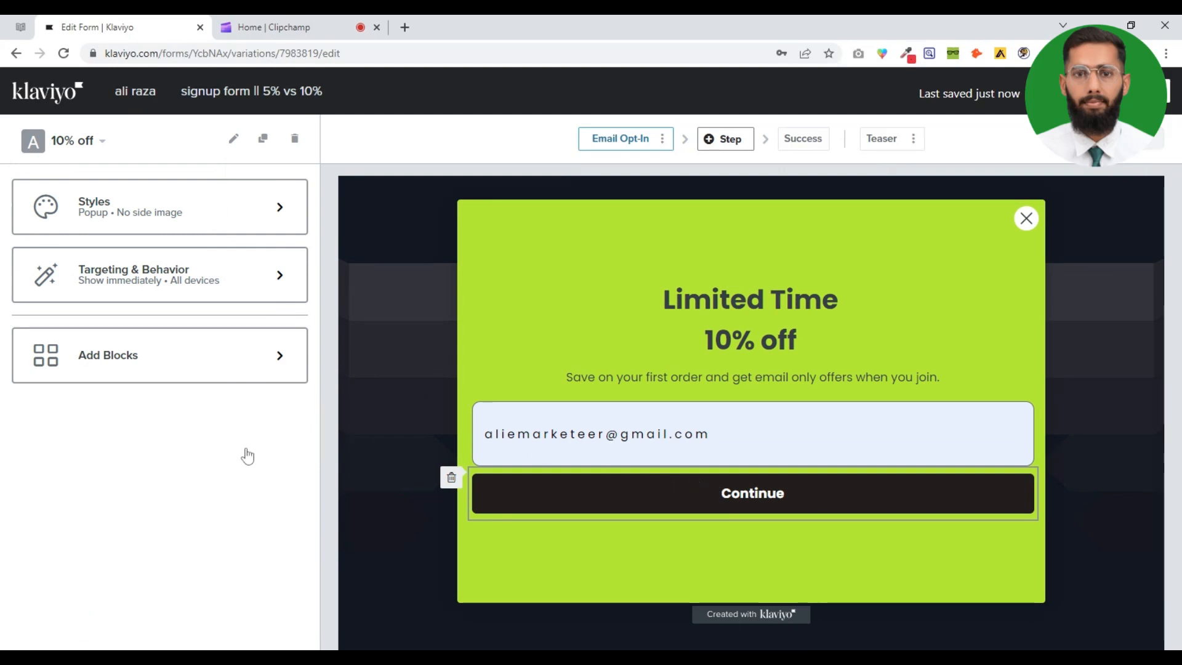
left_click(752, 493)
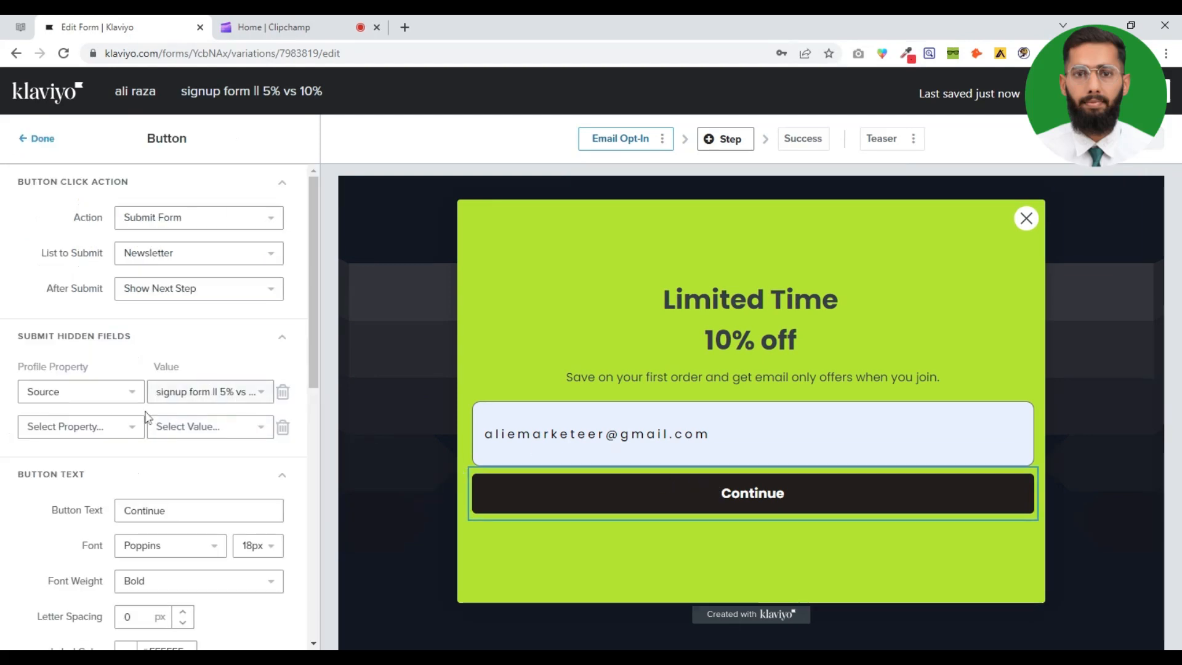
left_click(65, 426)
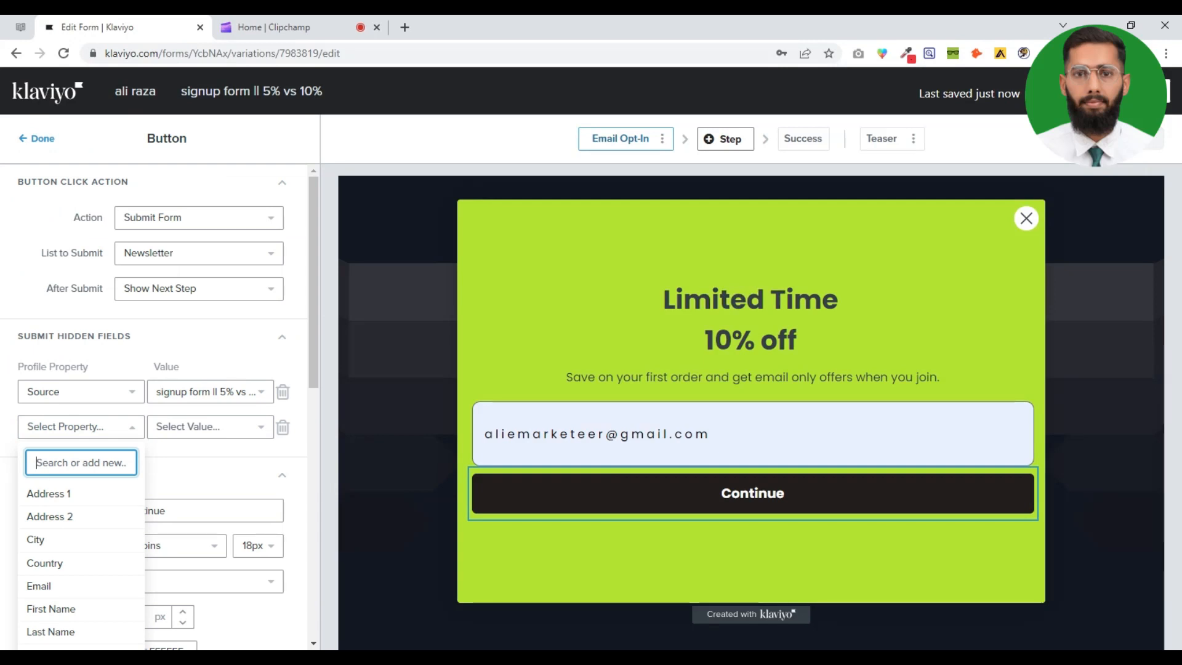
type("Popup oF")
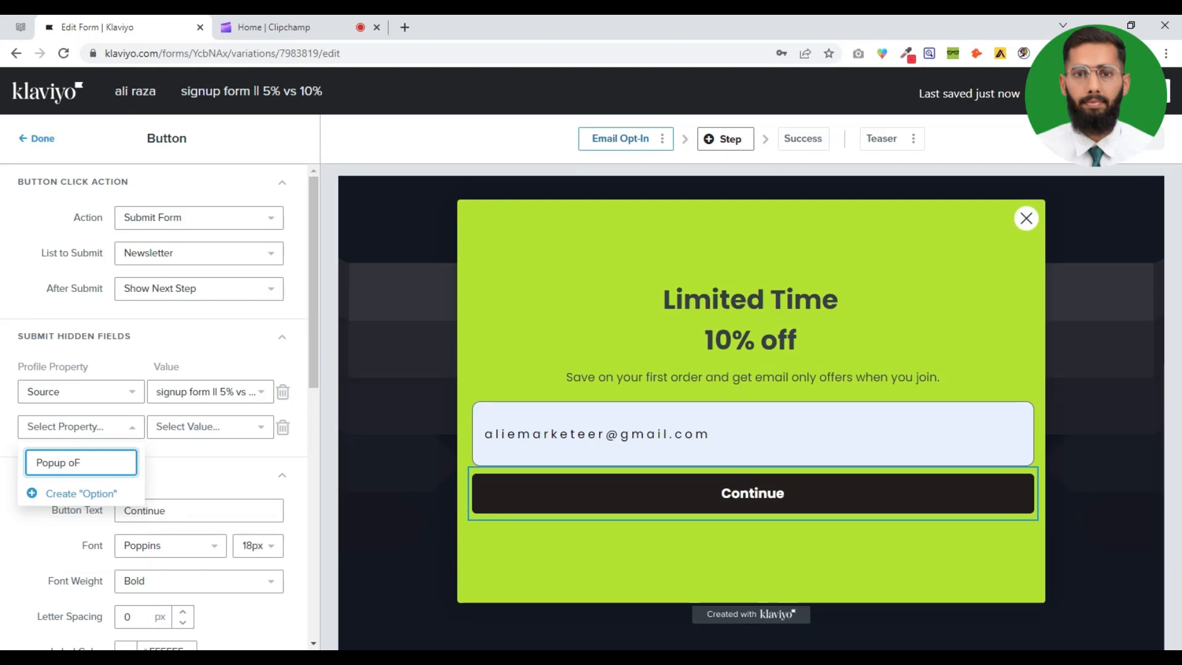
key("BackSpace")
key("BackSpace")
type("Offer")
key("Return")
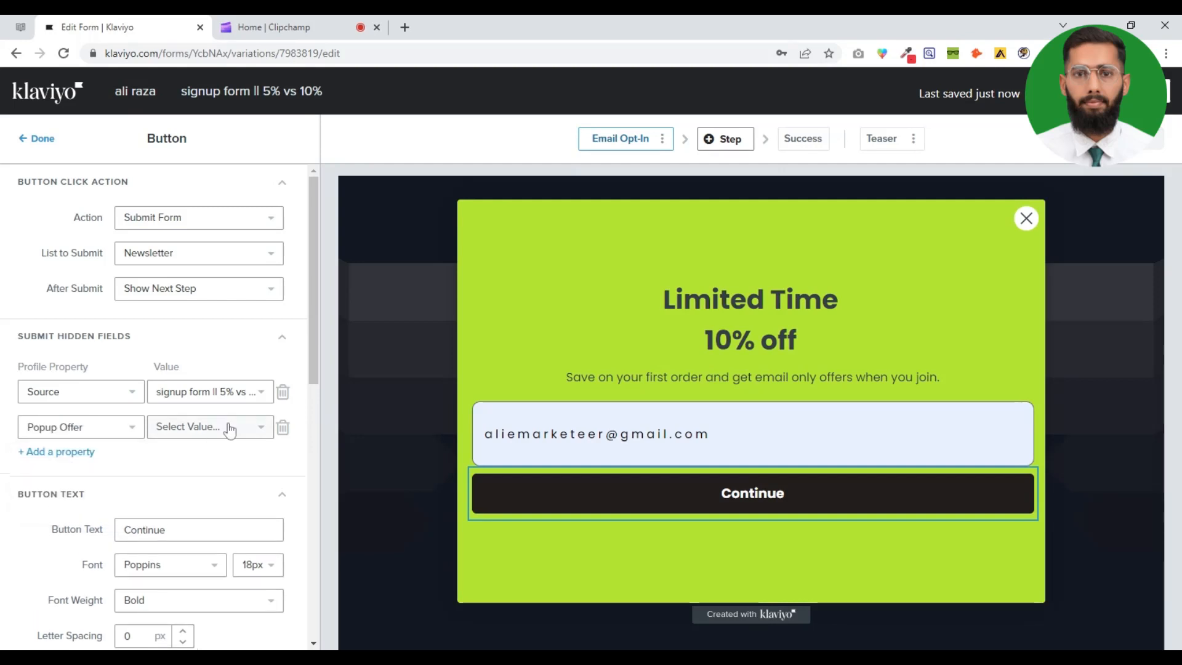
Create "10% offer" as the value of the Popup Offer property and finish editing the button
left_click(230, 427)
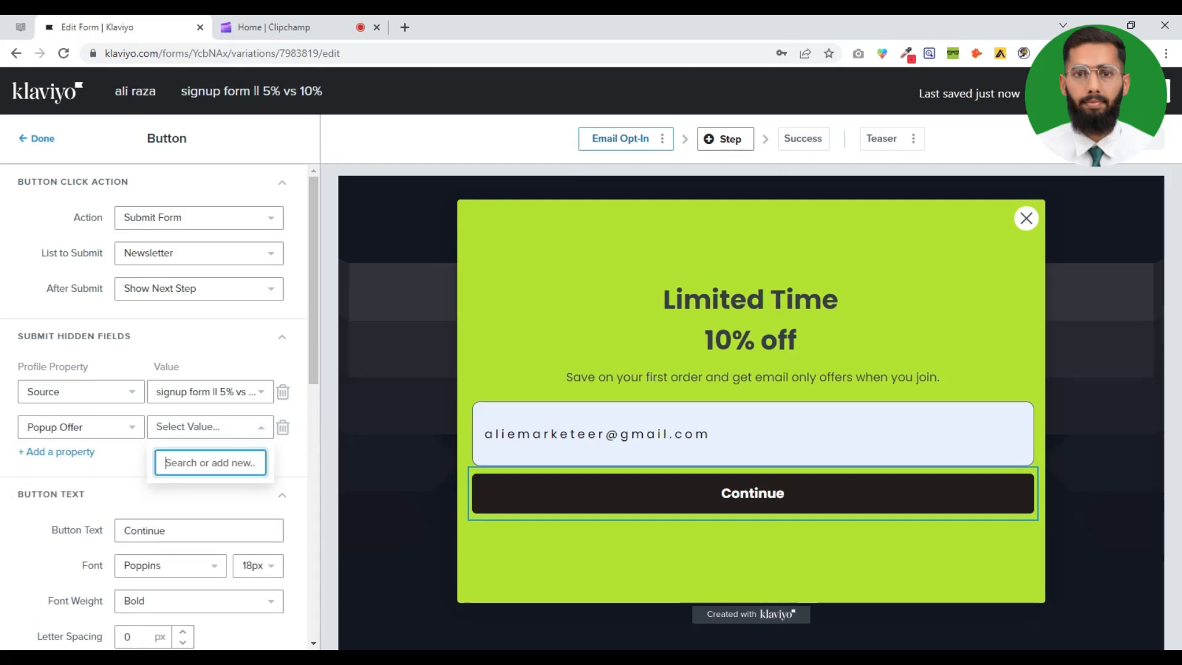
type("10% o")
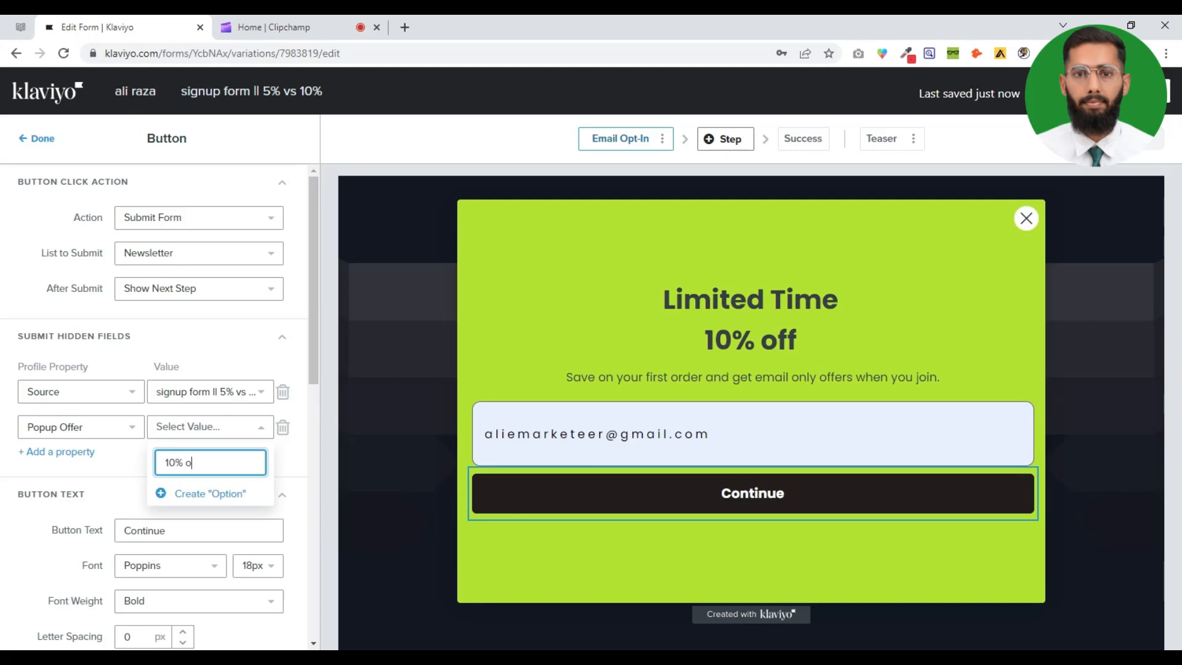
type("ffer")
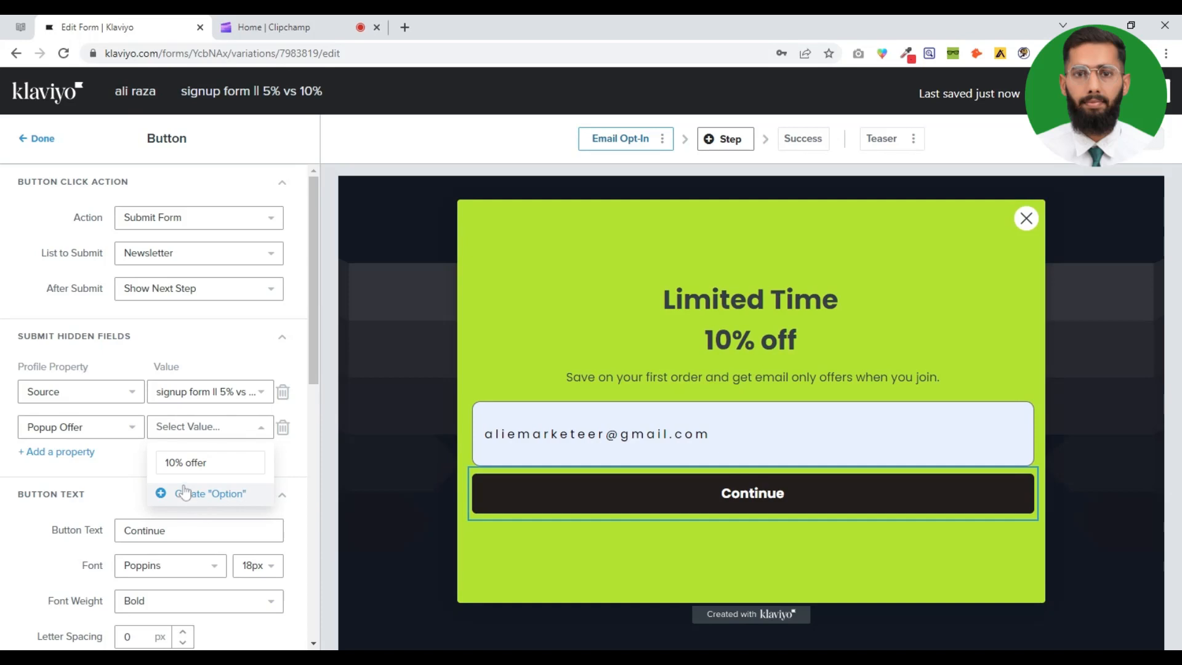
left_click(126, 471)
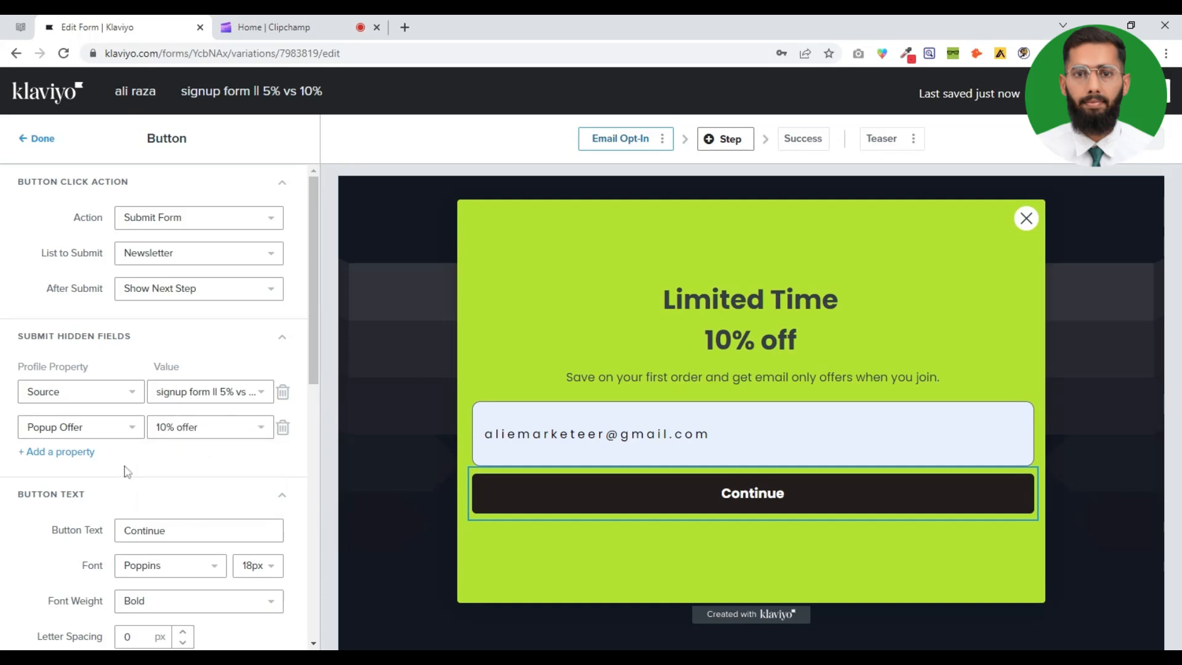
left_click(42, 138)
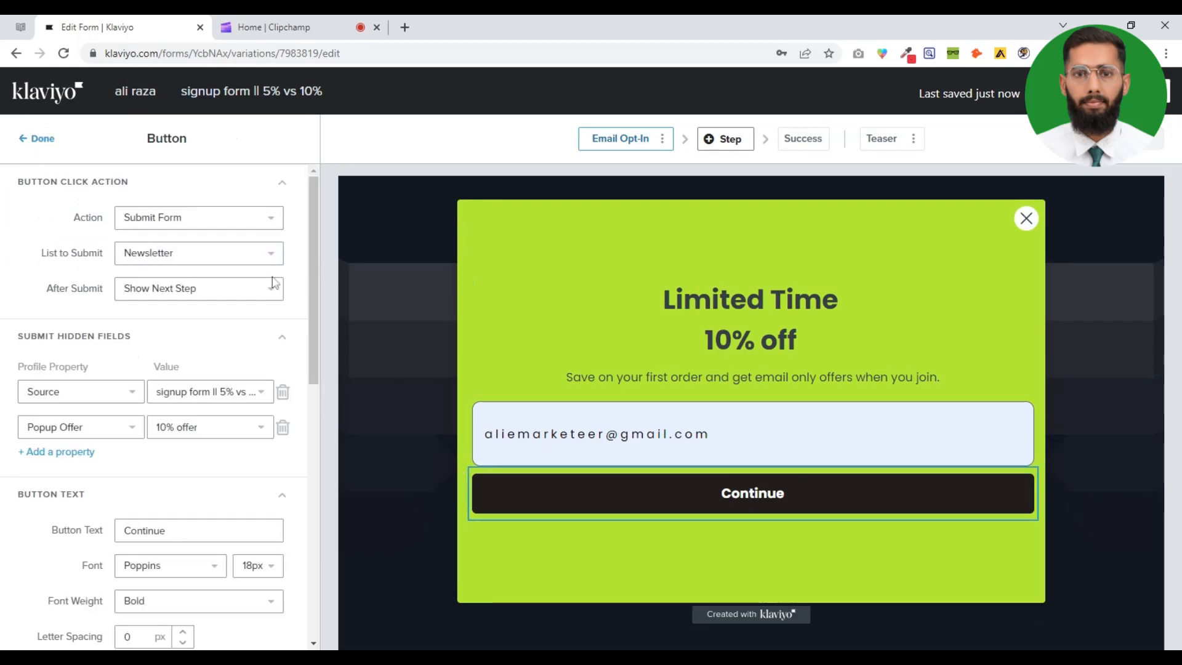
left_click(42, 139)
Check the hidden fields on the "5% off" variation's Continue button and go back to the form's A/B test settings
left_click(80, 142)
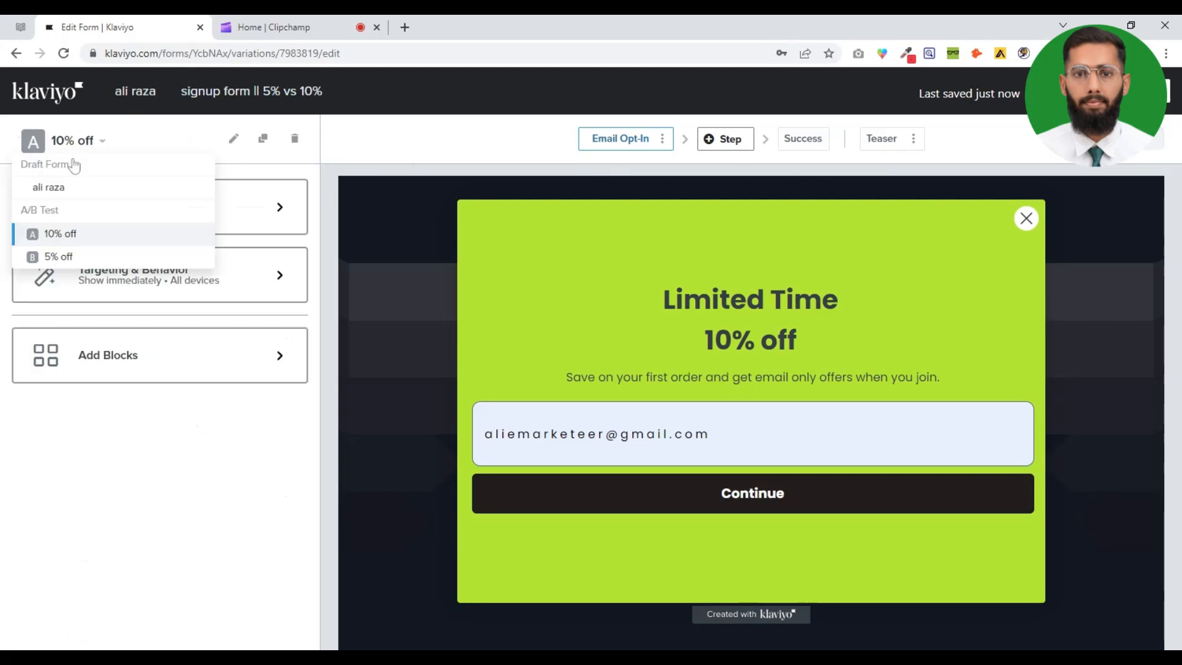
left_click(45, 258)
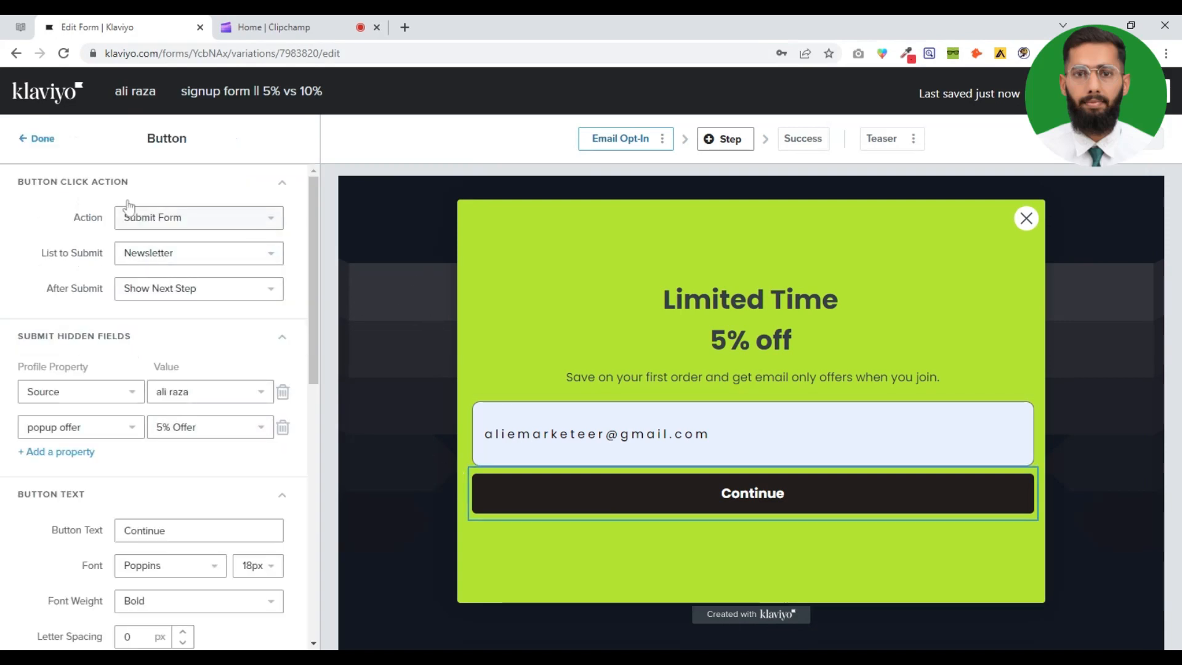
left_click(36, 139)
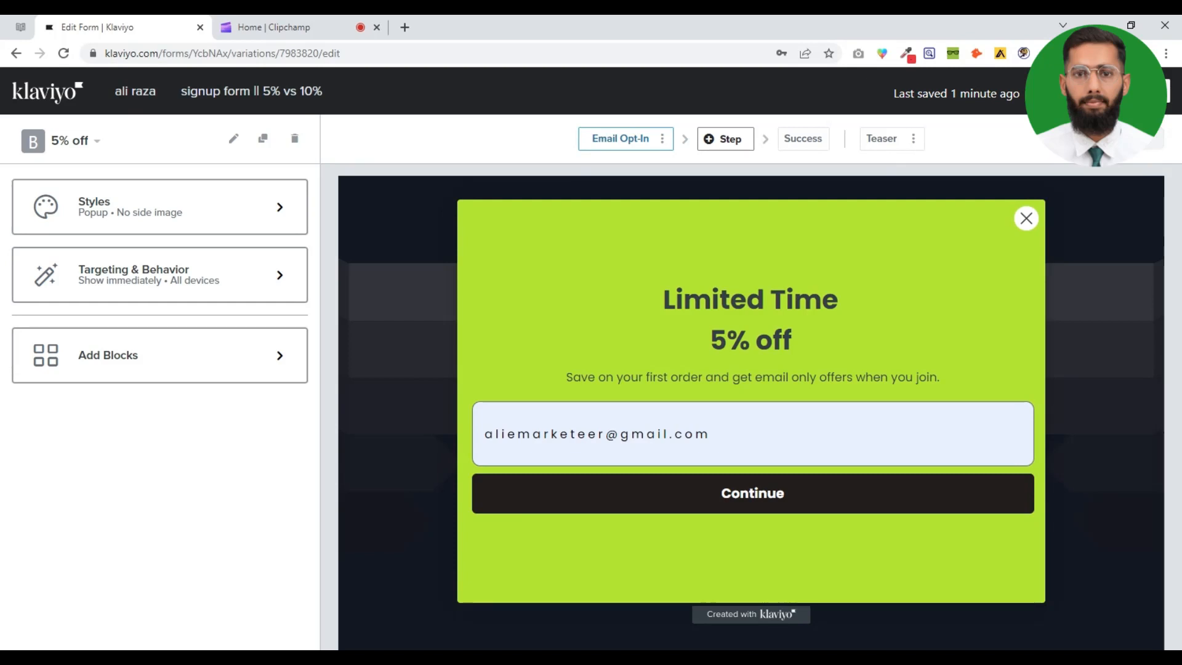
key("F5")
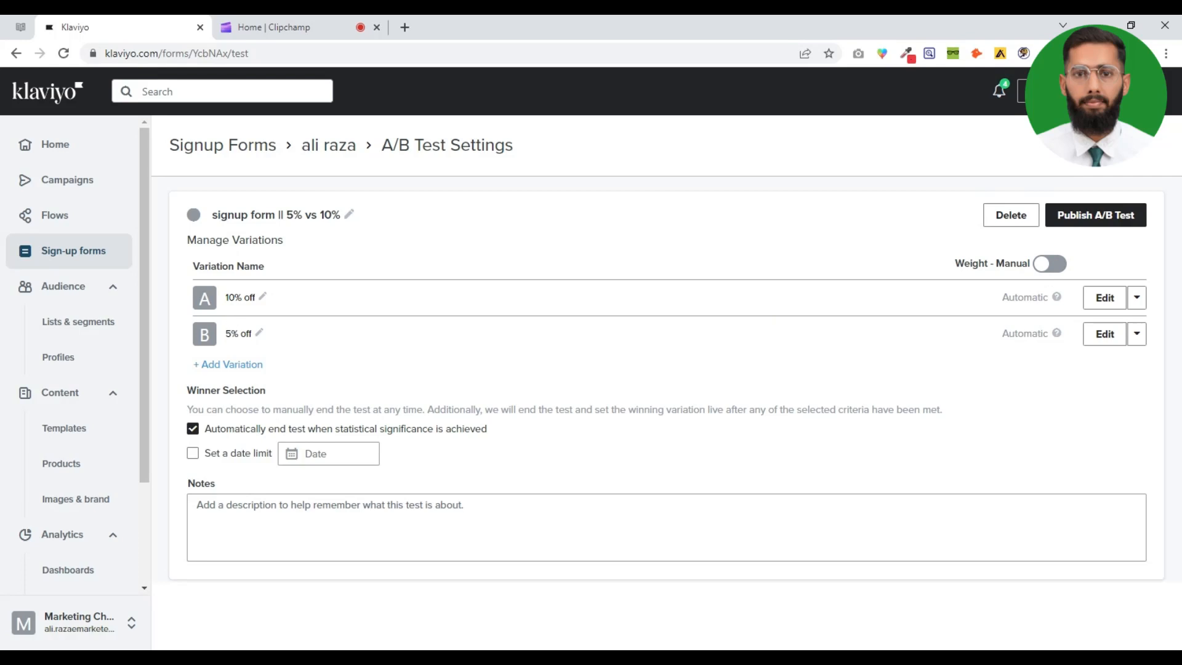
Enable manual weighting for the sign-up form test's variations
left_click(1050, 266)
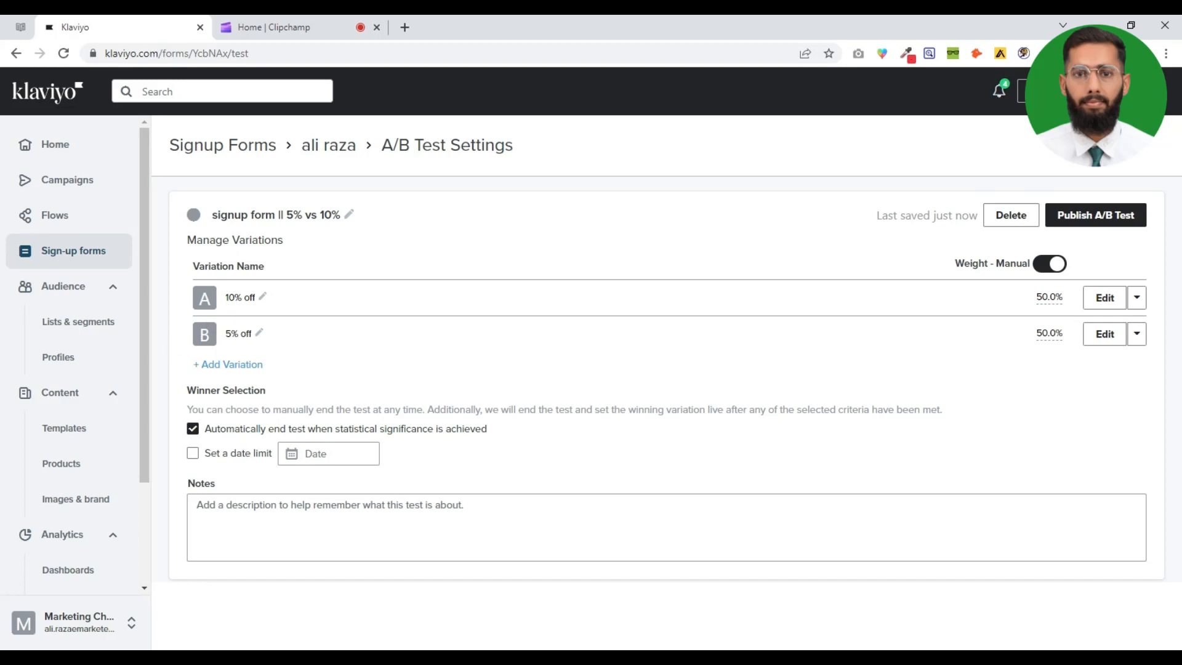
key("Tab")
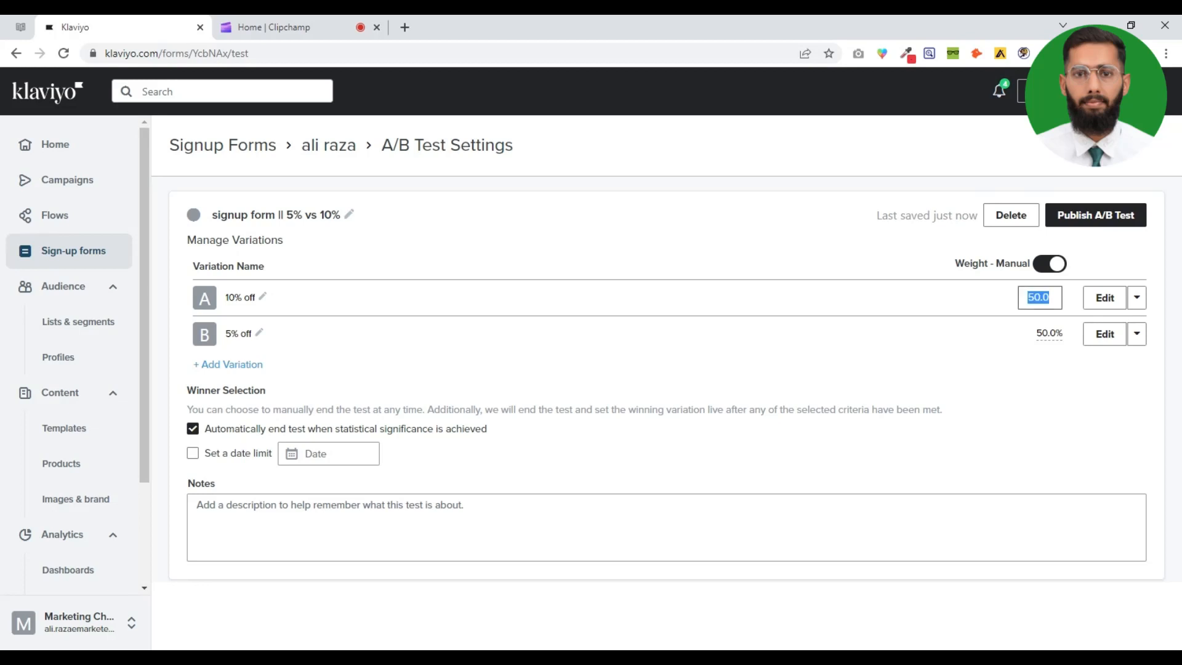
left_click(1090, 405)
Try a 40% weight for the "10% off" variation and set it back to 50%
left_click(1050, 297)
type("40")
left_click(1040, 384)
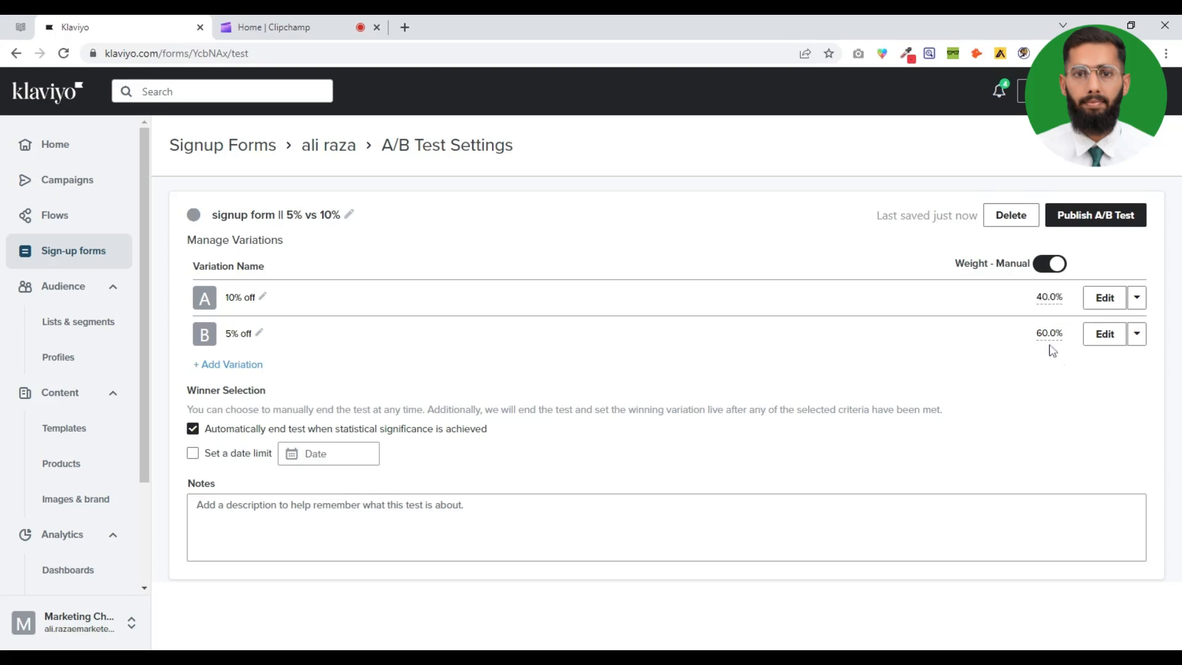
left_click(1050, 297)
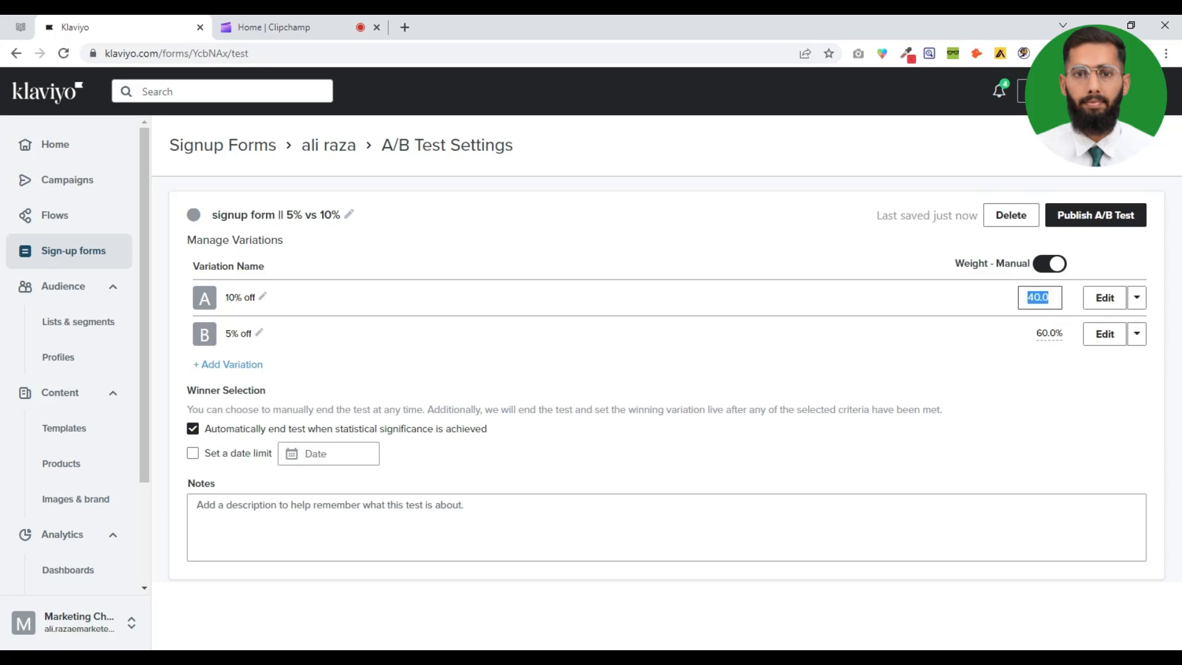
type("50")
left_click(1049, 410)
Try enabling a date limit for ending the test and turn it off again
left_click(217, 456)
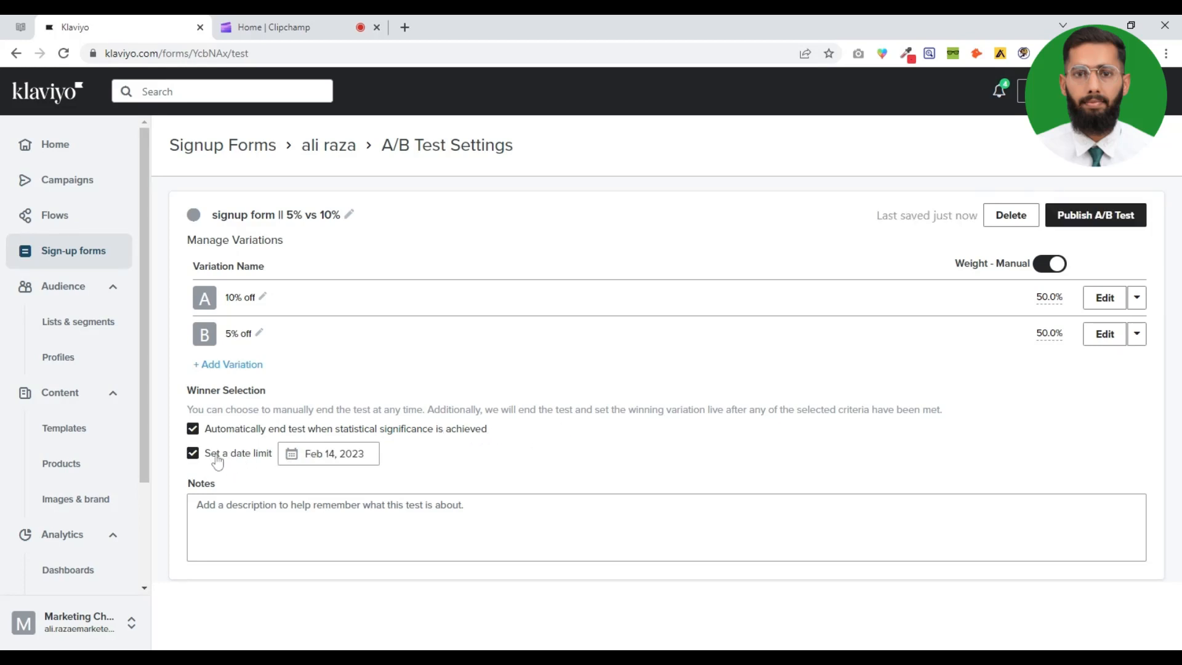
left_click(217, 459)
double_click(565, 409)
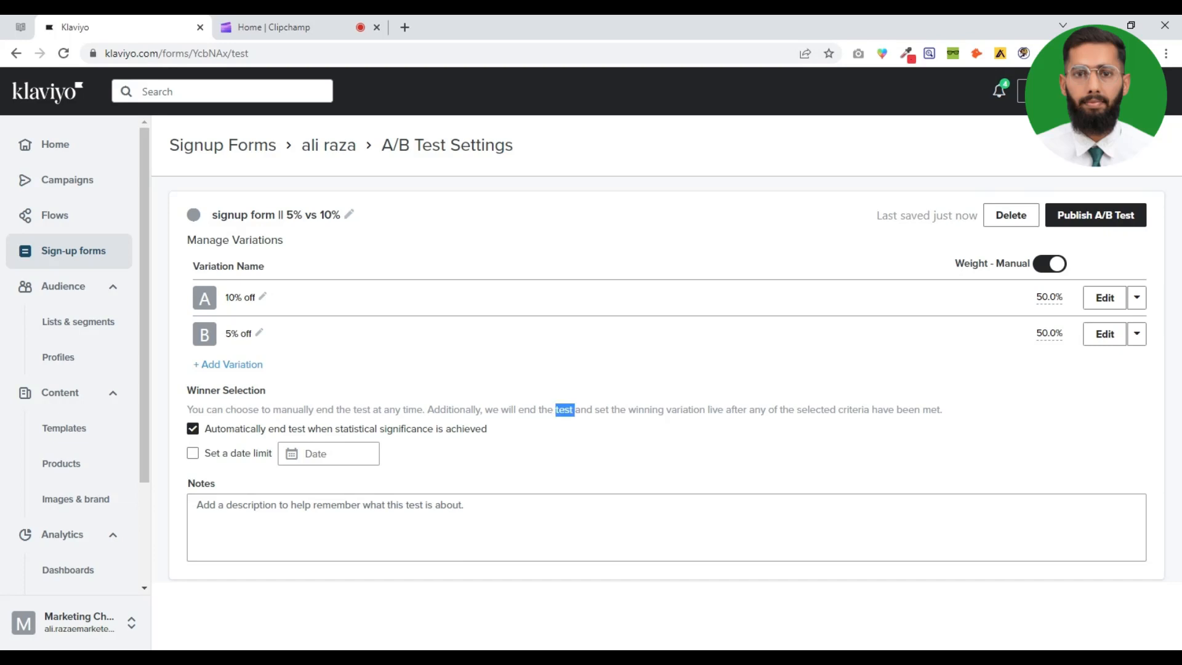
left_click(564, 409)
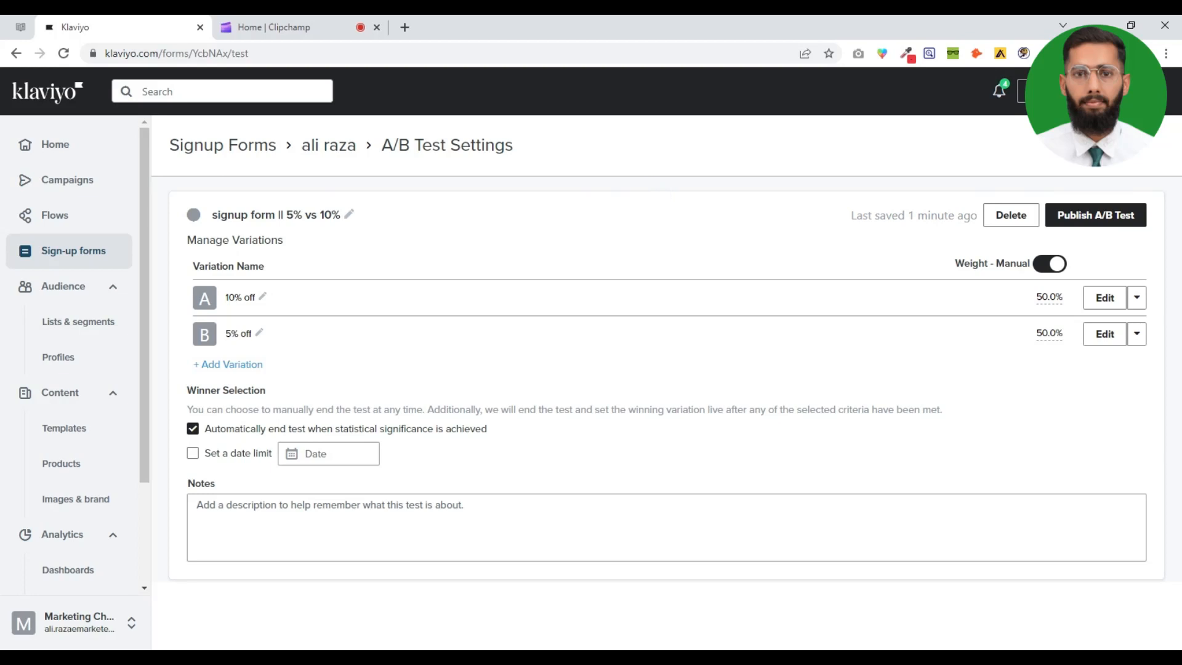
left_click(270, 27)
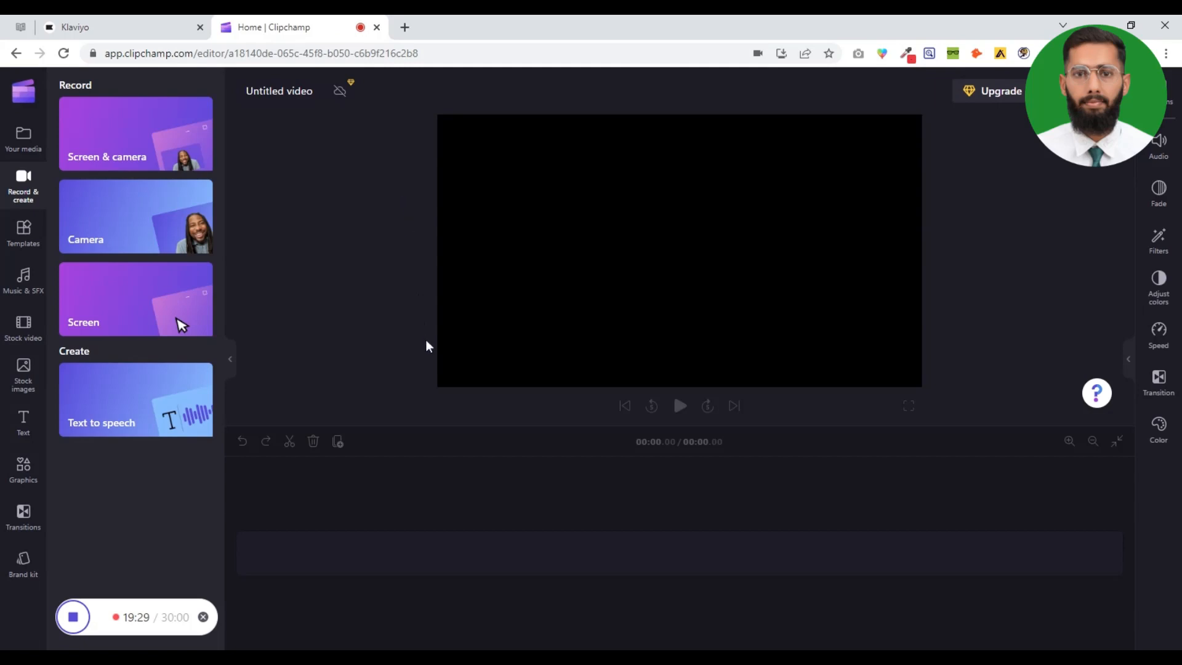
left_click(119, 25)
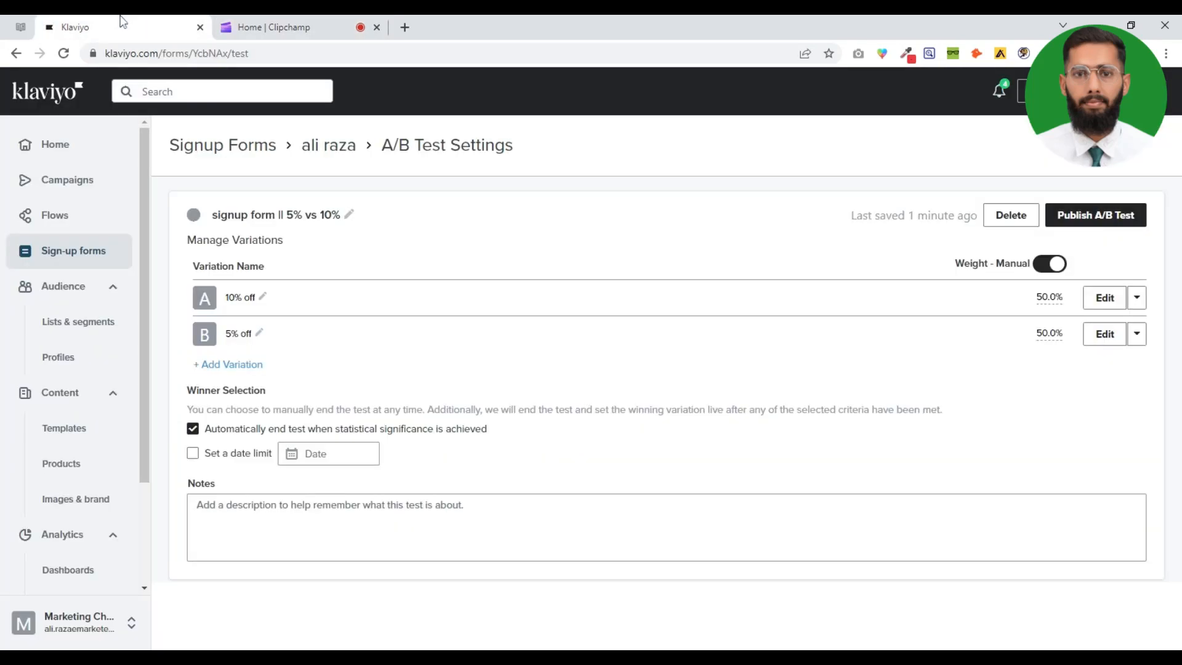